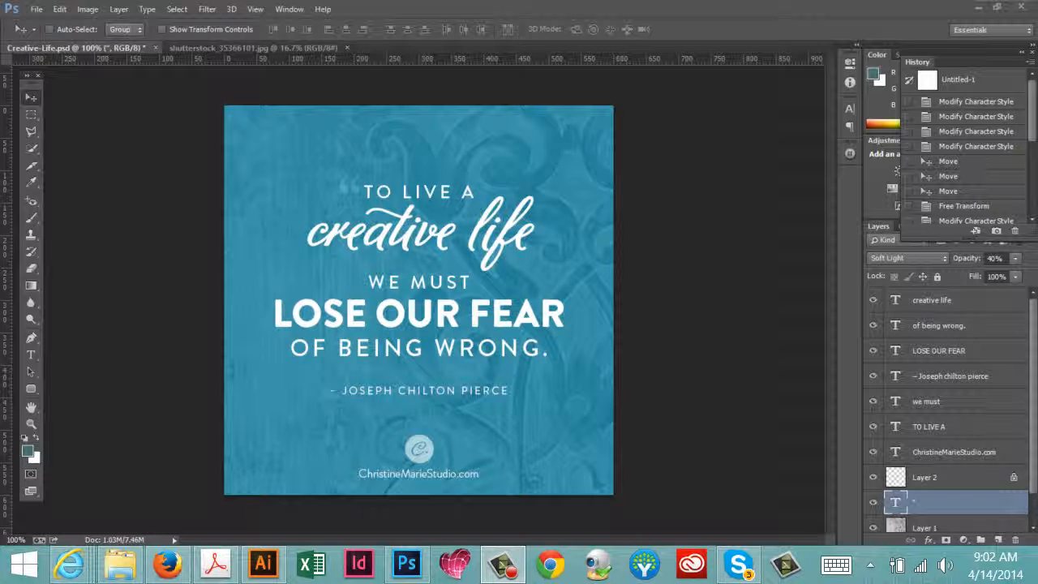
View the shutterstock_35366101.jpg texture image, then return to the finished Creative-Life.psd design.
{"action": "left_click", "coordinate": [266, 47]}
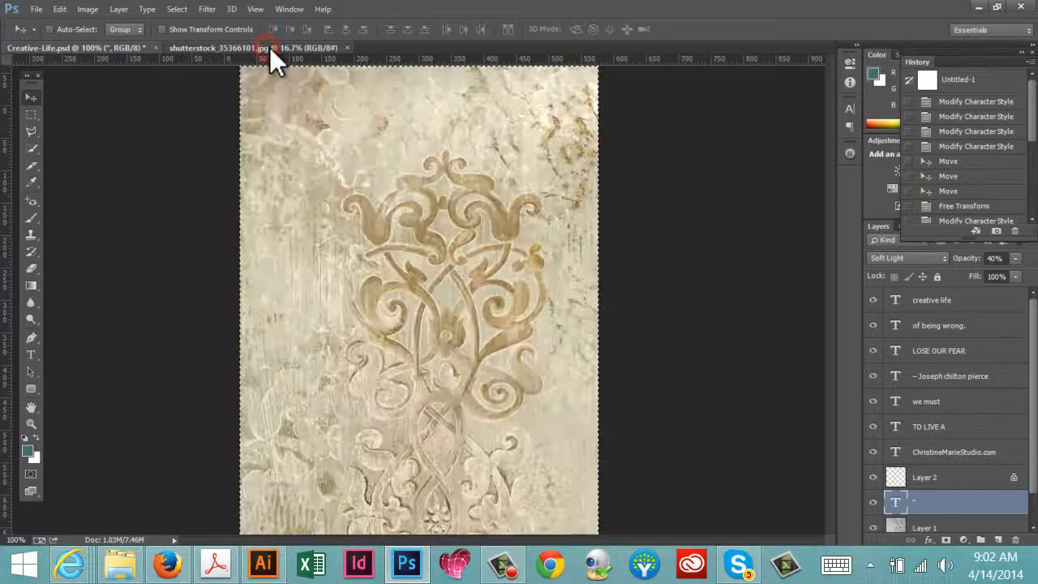
{"action": "key", "text": "ctrl+a"}
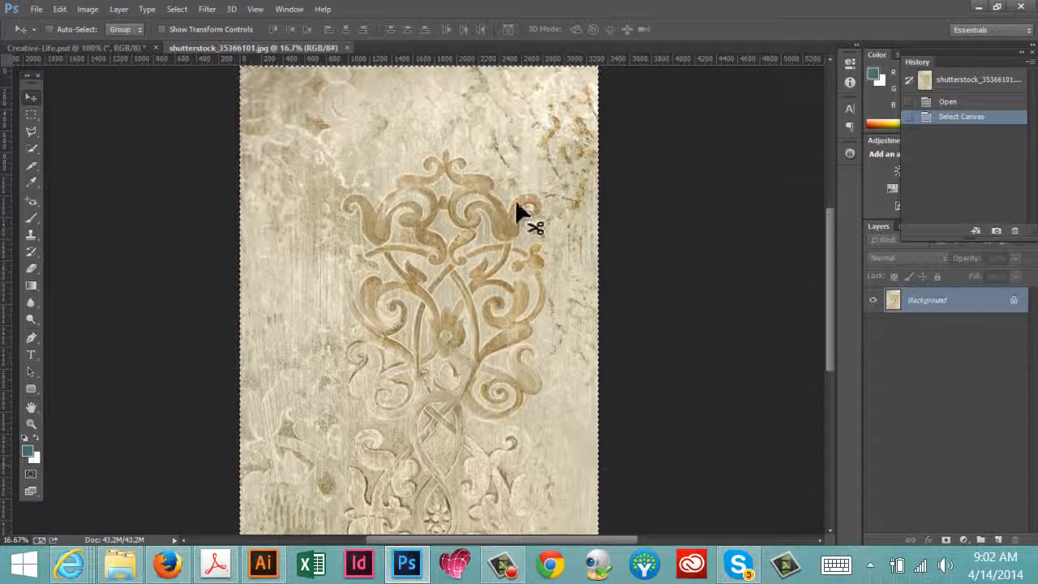
{"action": "left_click", "coordinate": [69, 49]}
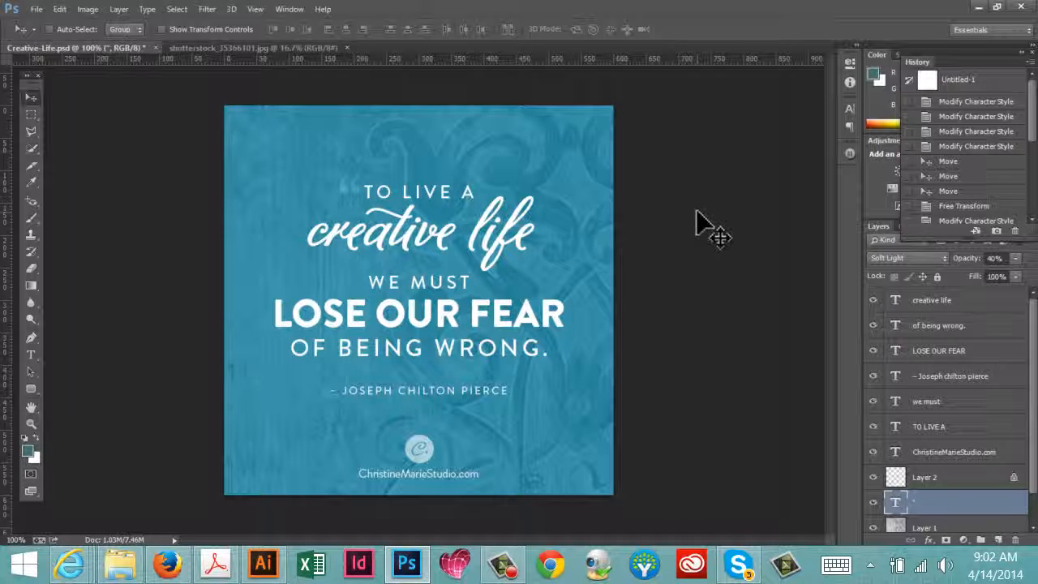
Create a new 600 x 600 pixel RGB document at 72 pixels/inch with a white background.
{"action": "left_click", "coordinate": [37, 9]}
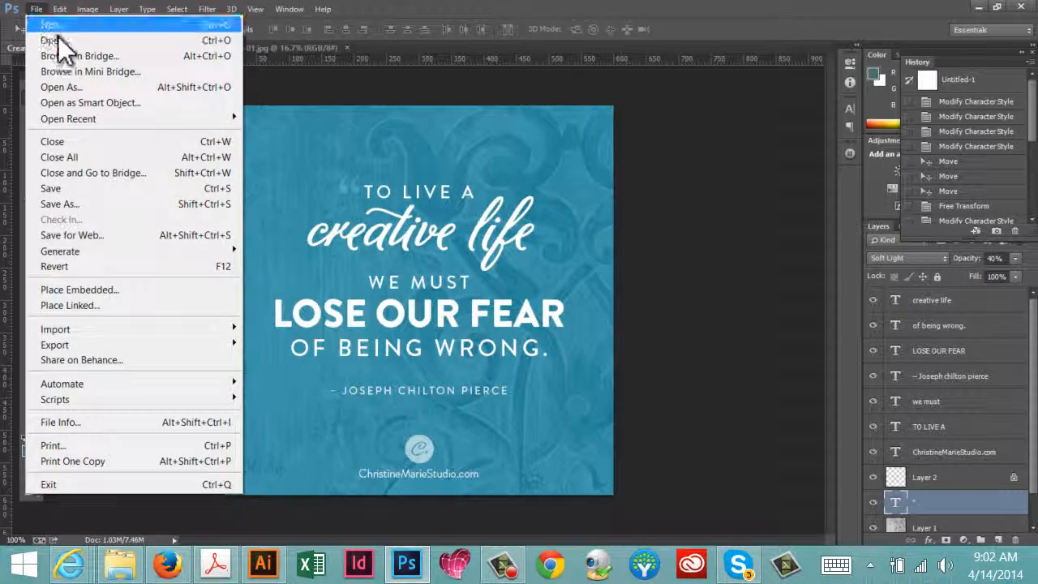
{"action": "left_click", "coordinate": [58, 33]}
{"action": "double_click", "coordinate": [592, 220]}
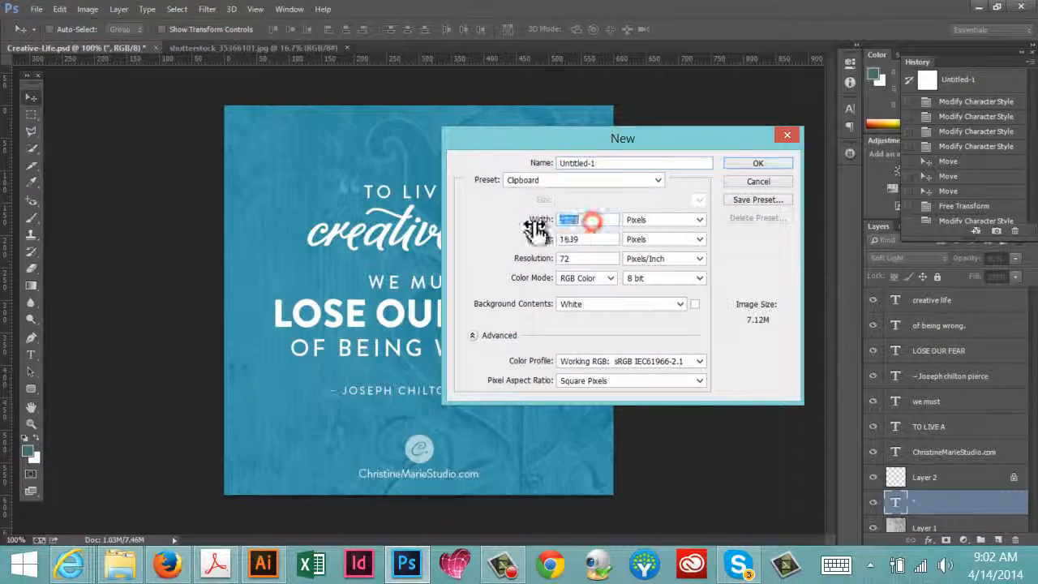
{"action": "double_click", "coordinate": [602, 238]}
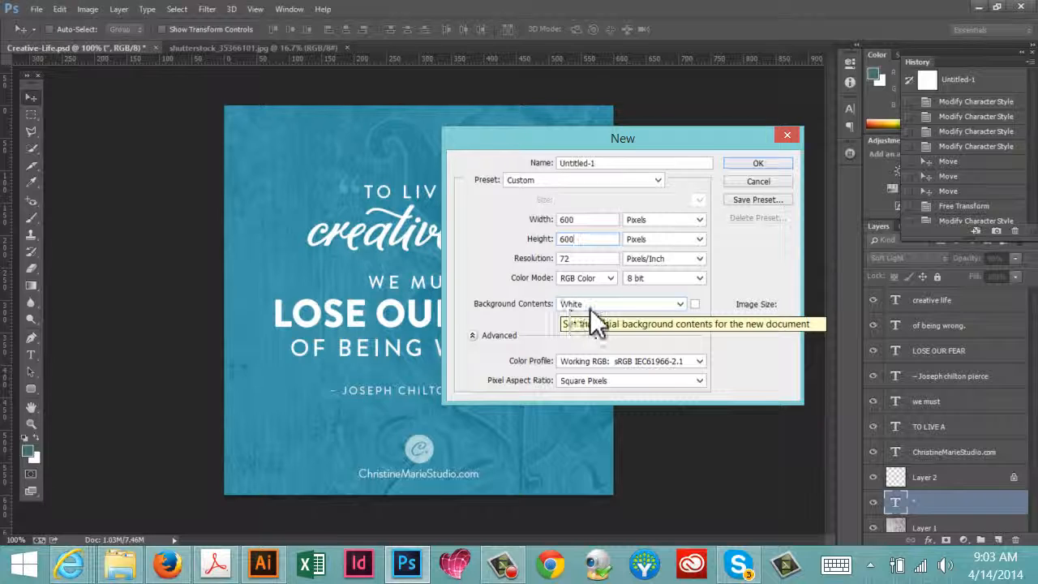
{"action": "left_click", "coordinate": [755, 161]}
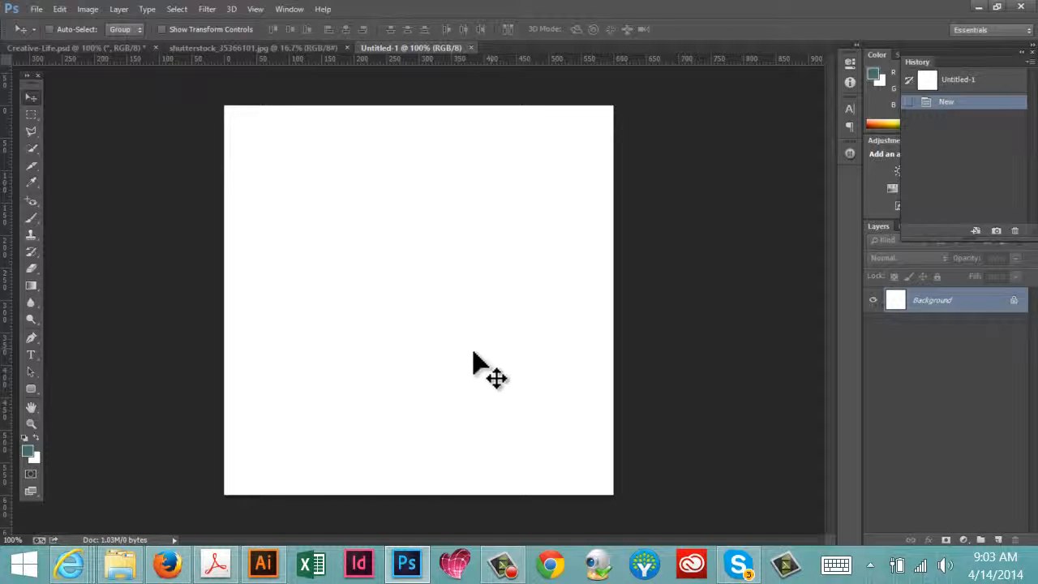
Set the foreground color to hex 28859a.
{"action": "left_click", "coordinate": [26, 449]}
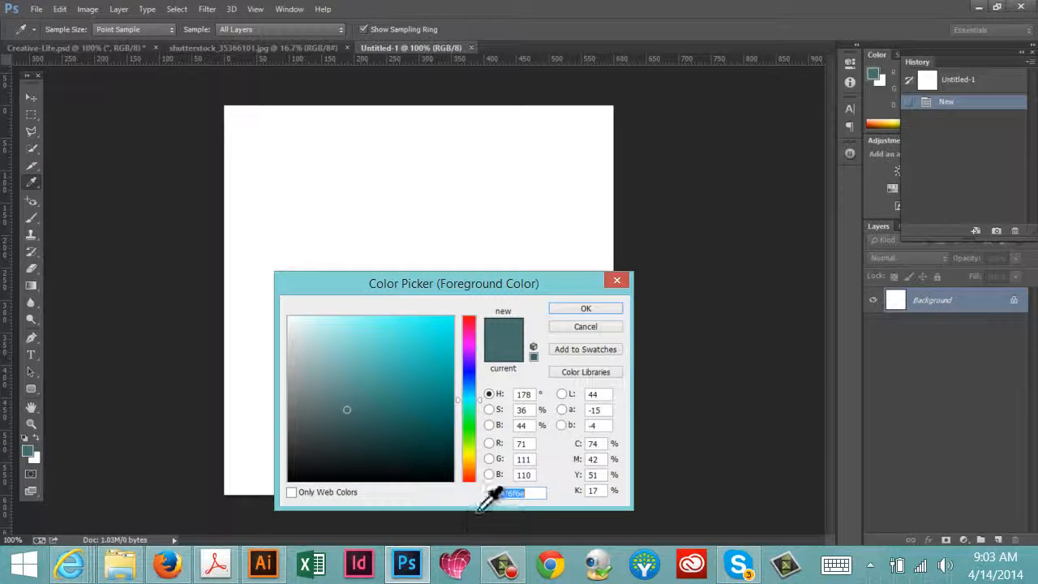
{"action": "left_click_drag", "start_coordinate": [532, 493], "coordinate": [479, 493]}
{"action": "type", "text": "28859"}
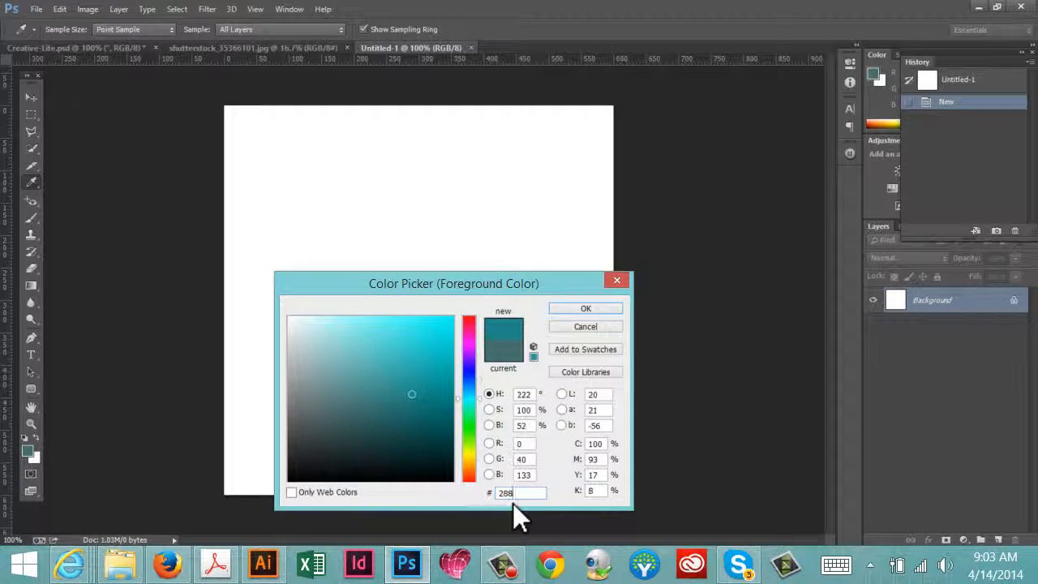
{"action": "type", "text": "a"}
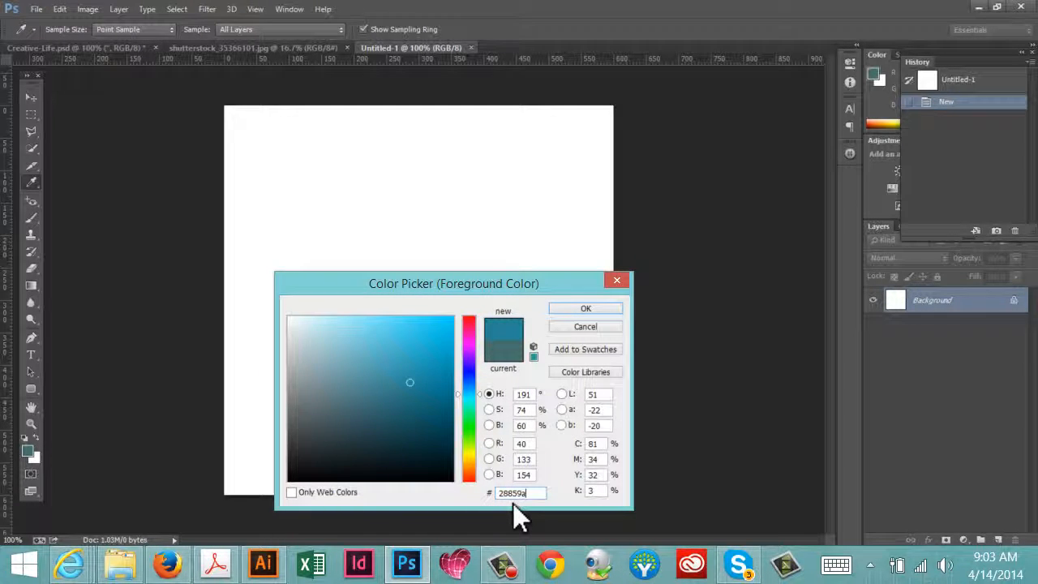
{"action": "left_click", "coordinate": [604, 308]}
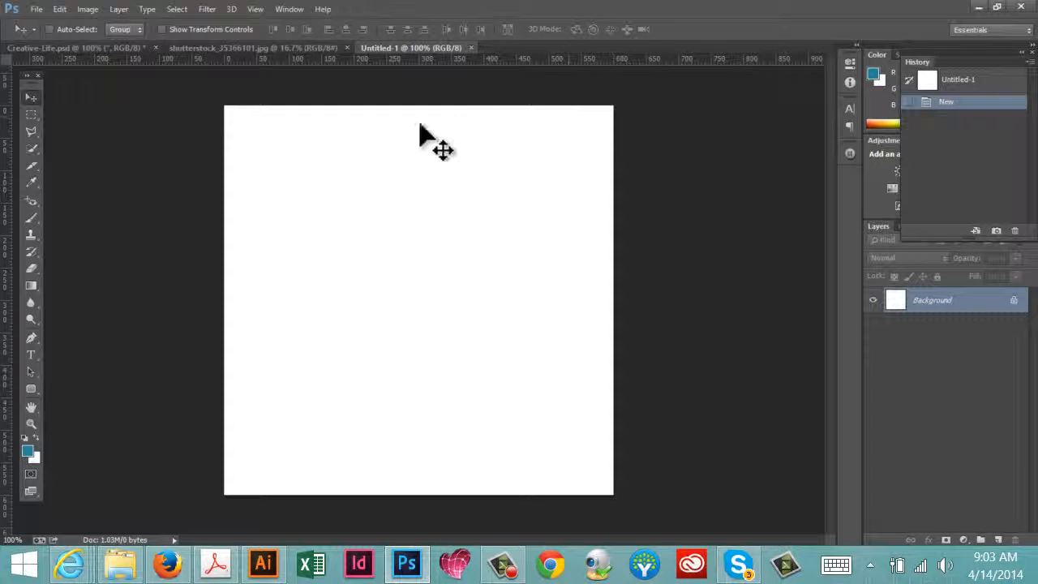
Fill the Background layer with the foreground color in Normal mode at 100% opacity using the Fill dialog, and undo the fill.
{"action": "left_click", "coordinate": [61, 10]}
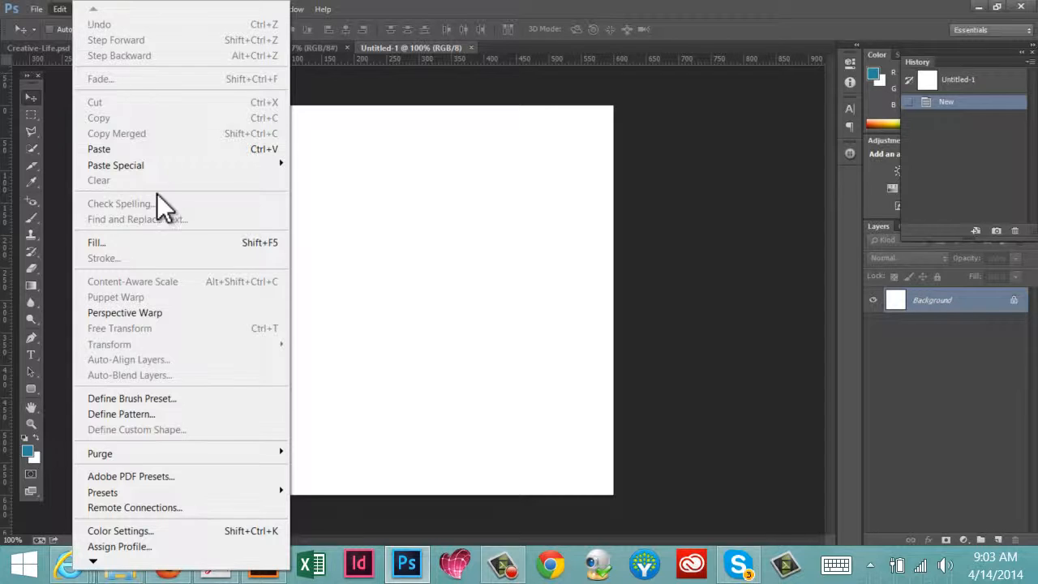
{"action": "key", "text": "shift+F5"}
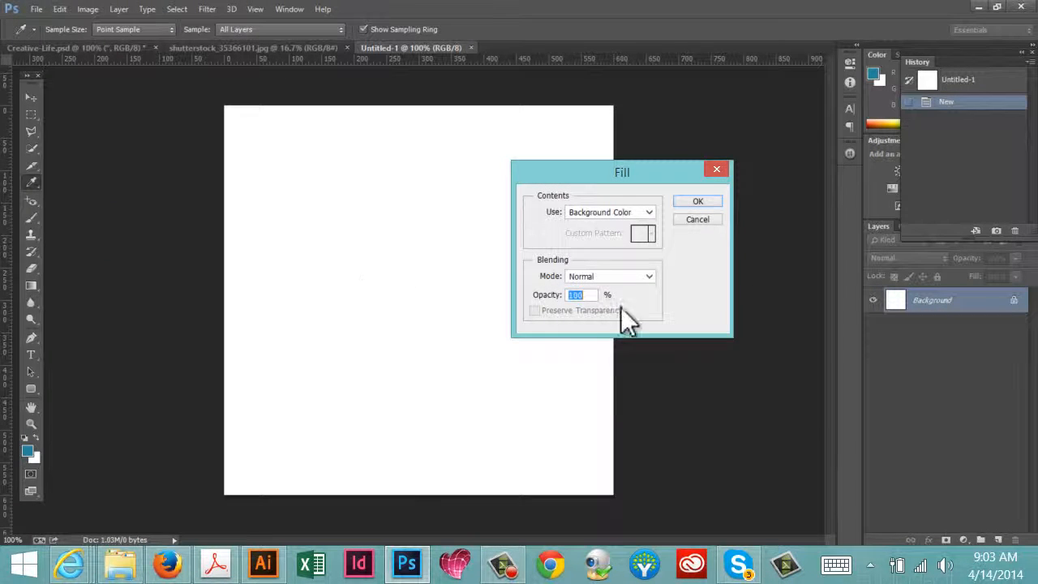
{"action": "left_click", "coordinate": [617, 212]}
{"action": "left_click", "coordinate": [598, 227]}
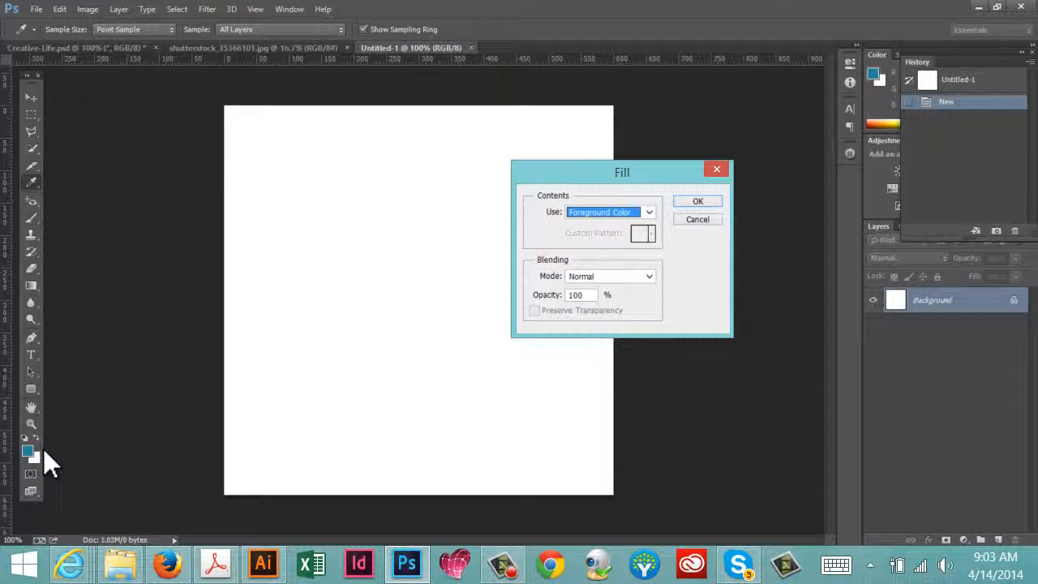
{"action": "left_click", "coordinate": [696, 200]}
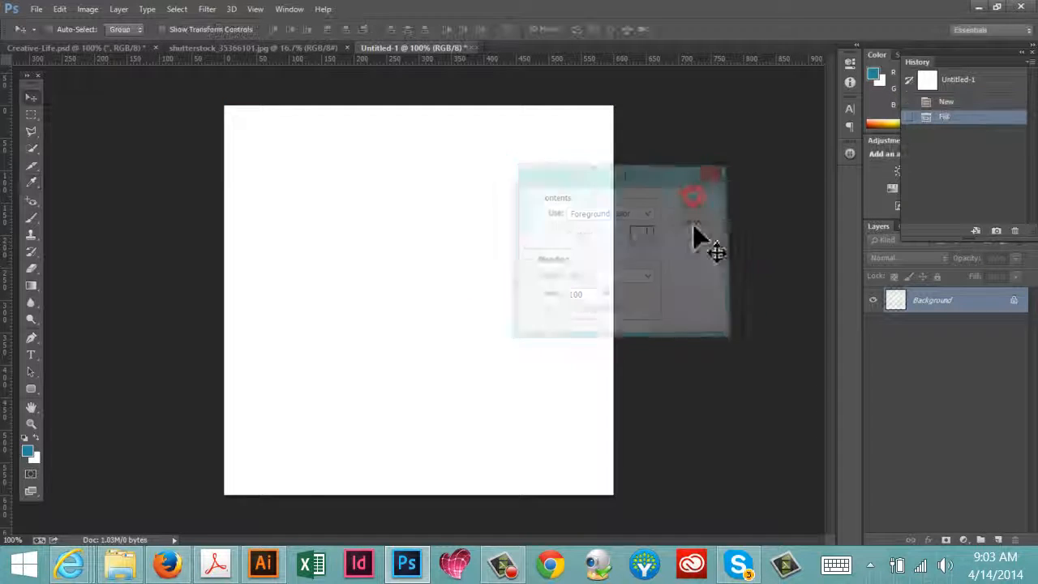
{"action": "left_click", "coordinate": [56, 9]}
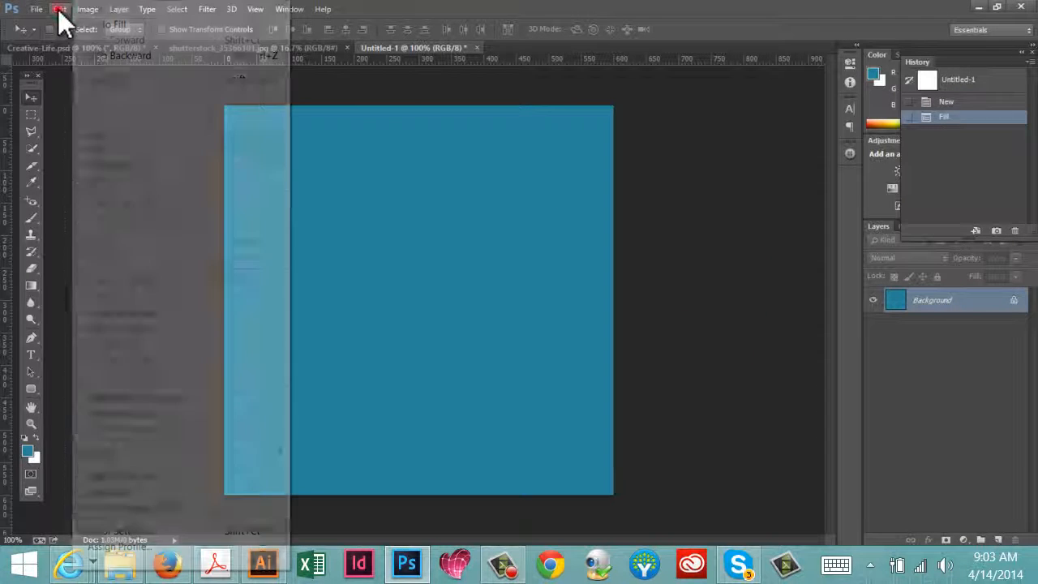
{"action": "left_click", "coordinate": [77, 24]}
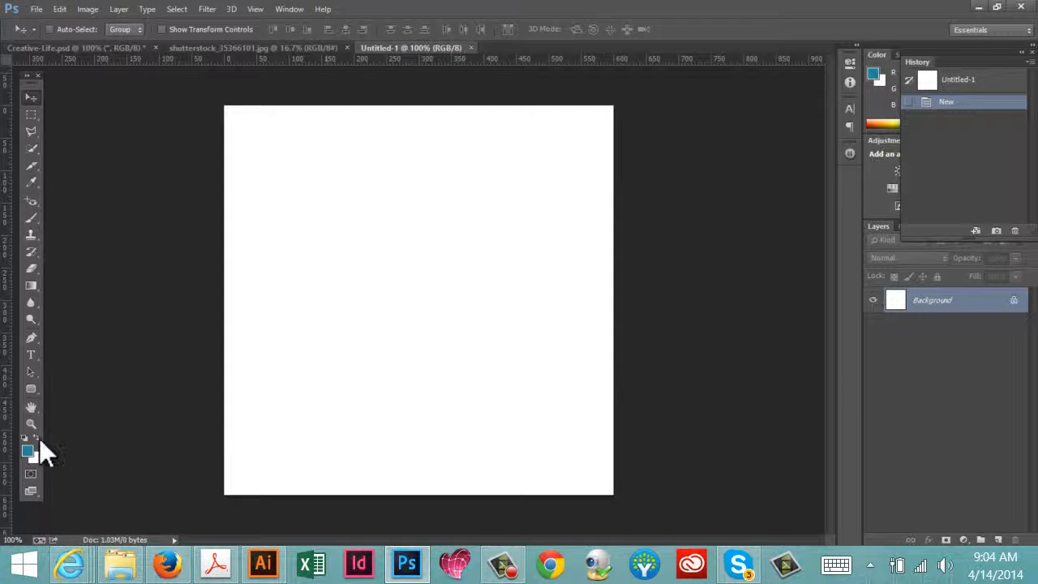
Fill the Background layer with the foreground color and compare it with the Creative-Life.psd design.
{"action": "key", "text": "alt+BackSpace"}
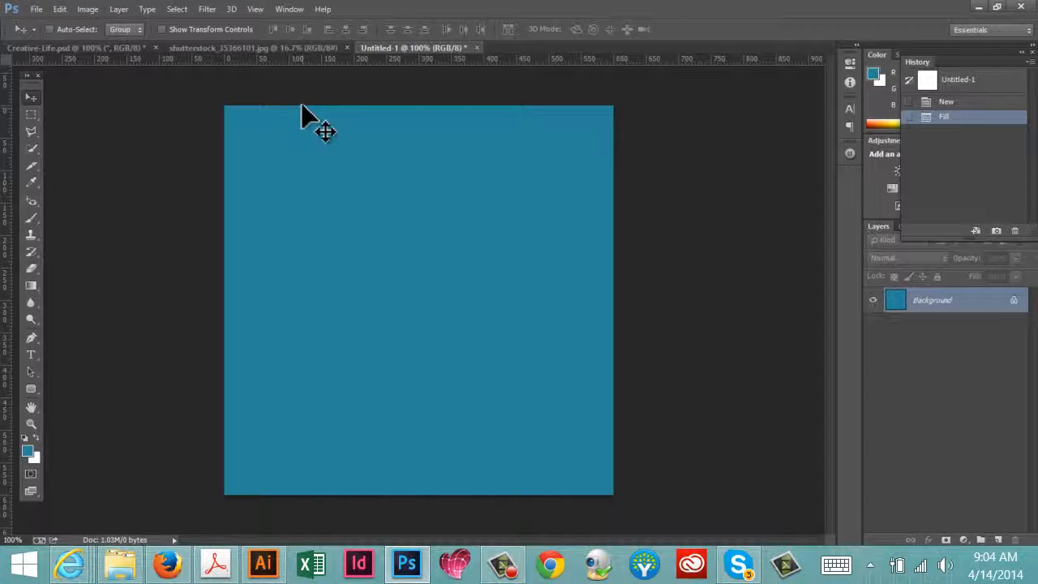
{"action": "left_click", "coordinate": [131, 48]}
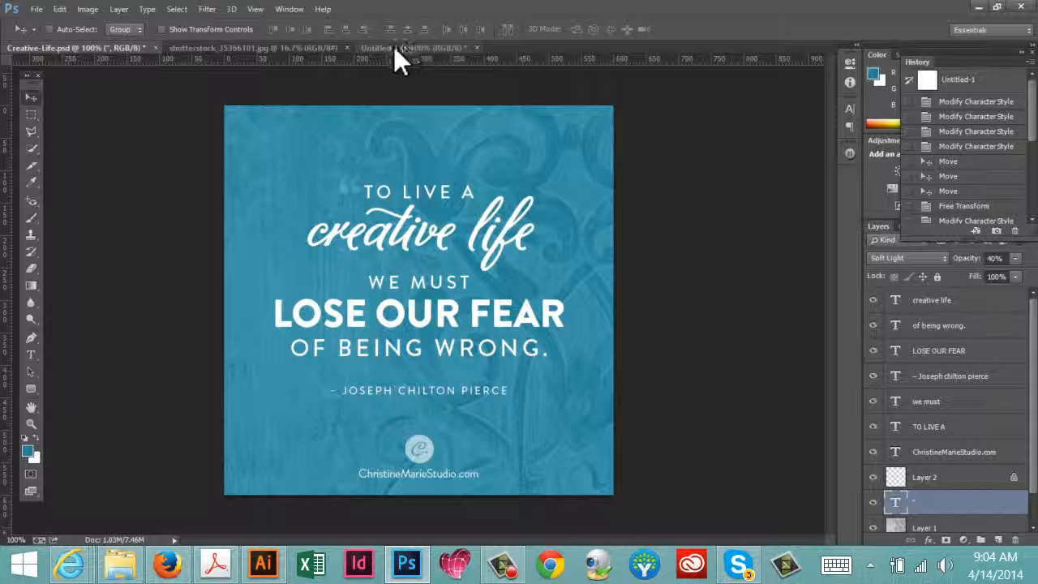
Select the entire canvas of shutterstock_35366101.jpg and copy it.
{"action": "left_click", "coordinate": [294, 49]}
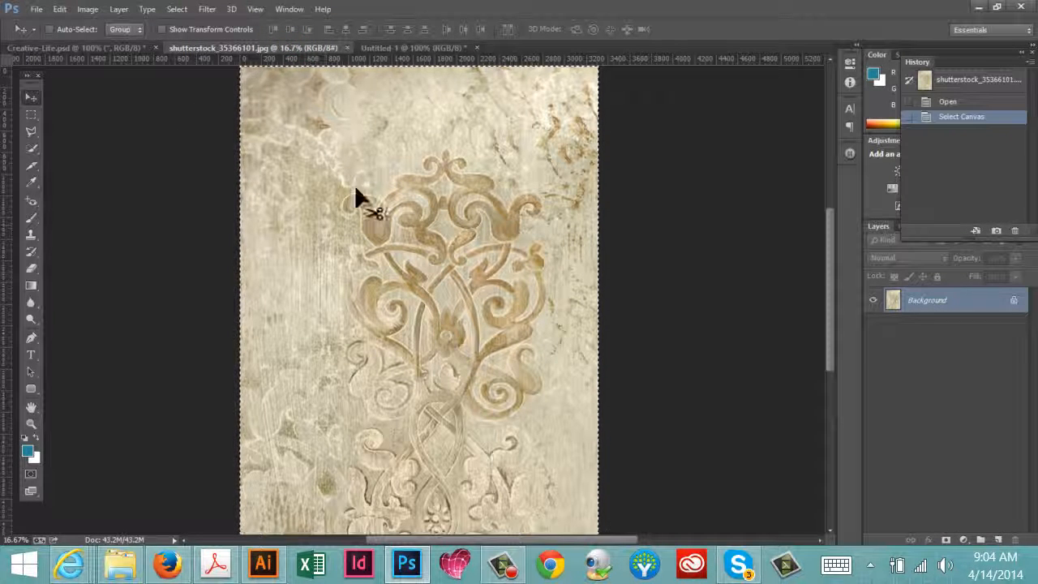
{"action": "key", "text": "ctrl+d"}
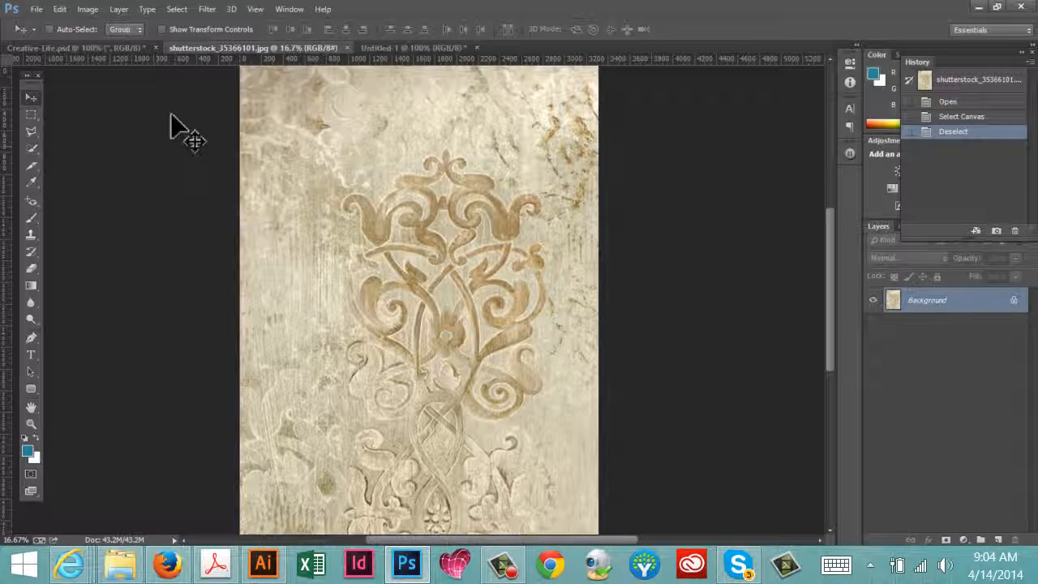
{"action": "left_click", "coordinate": [181, 9]}
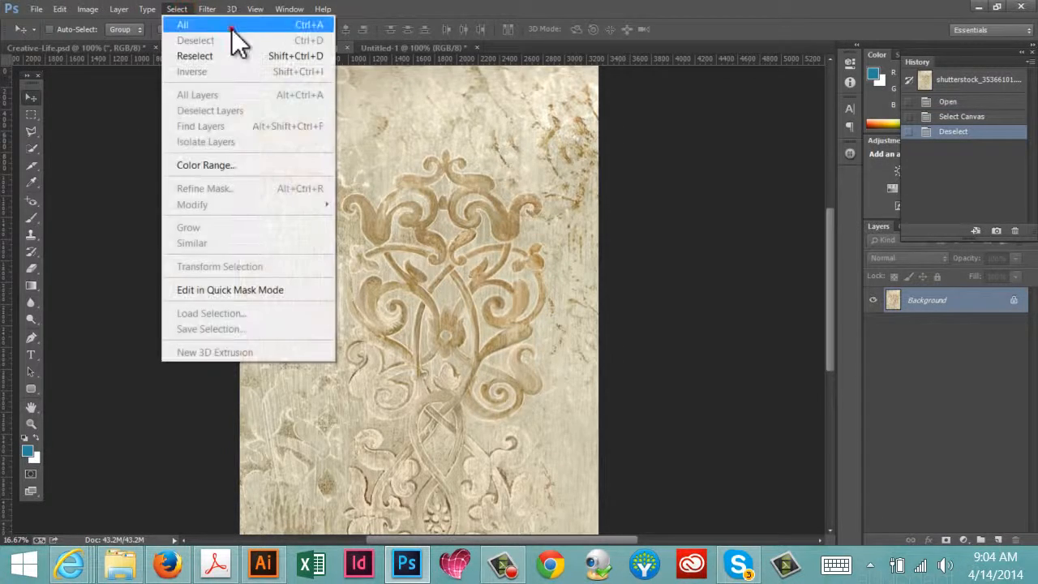
{"action": "left_click", "coordinate": [231, 28]}
{"action": "left_click", "coordinate": [70, 9]}
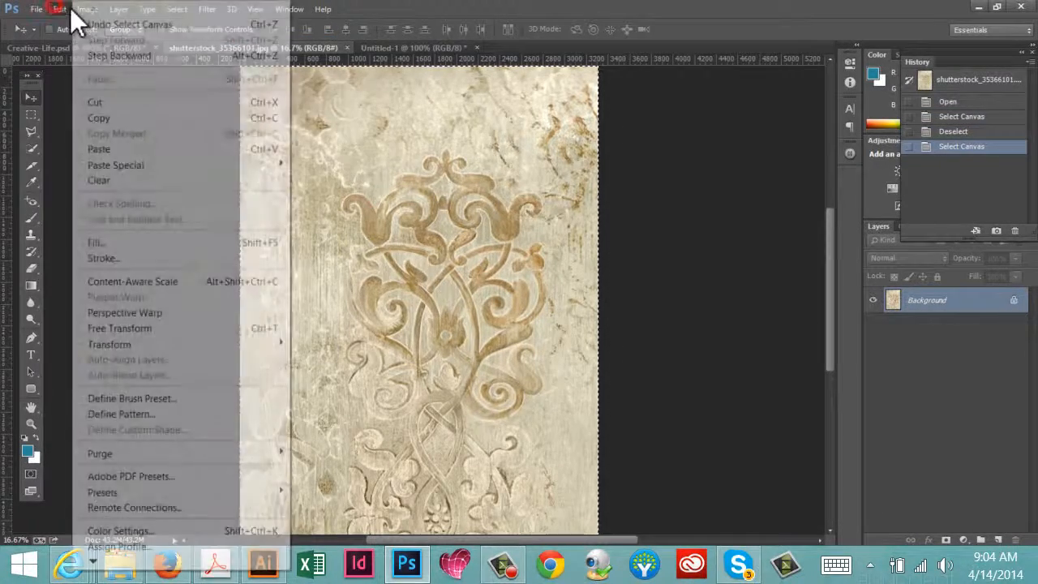
{"action": "left_click", "coordinate": [98, 118]}
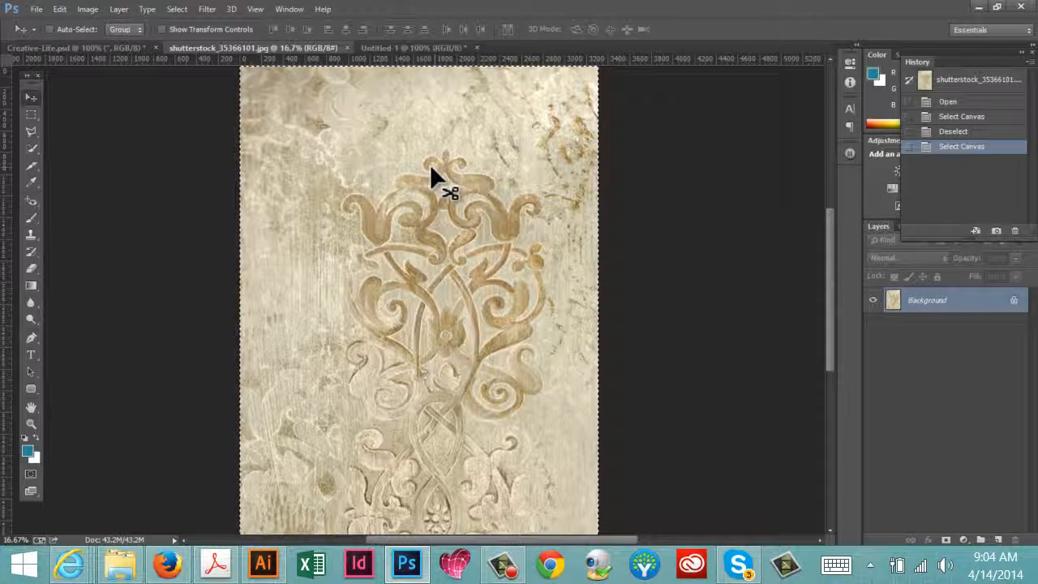
Paste the copied texture into the Untitled-1 document as a new layer above the teal background.
{"action": "left_click", "coordinate": [402, 47]}
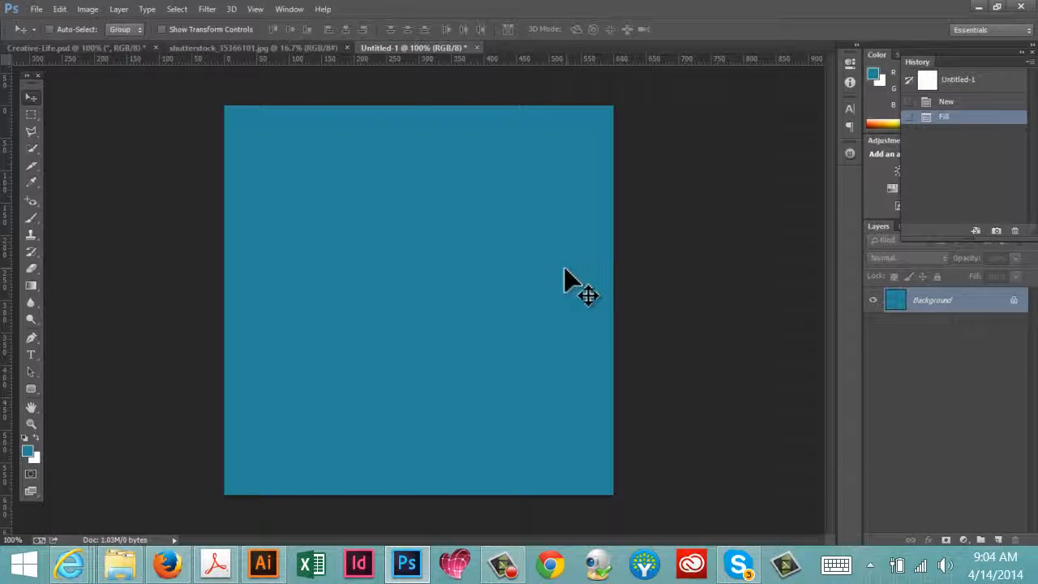
{"action": "key", "text": "ctrl+v"}
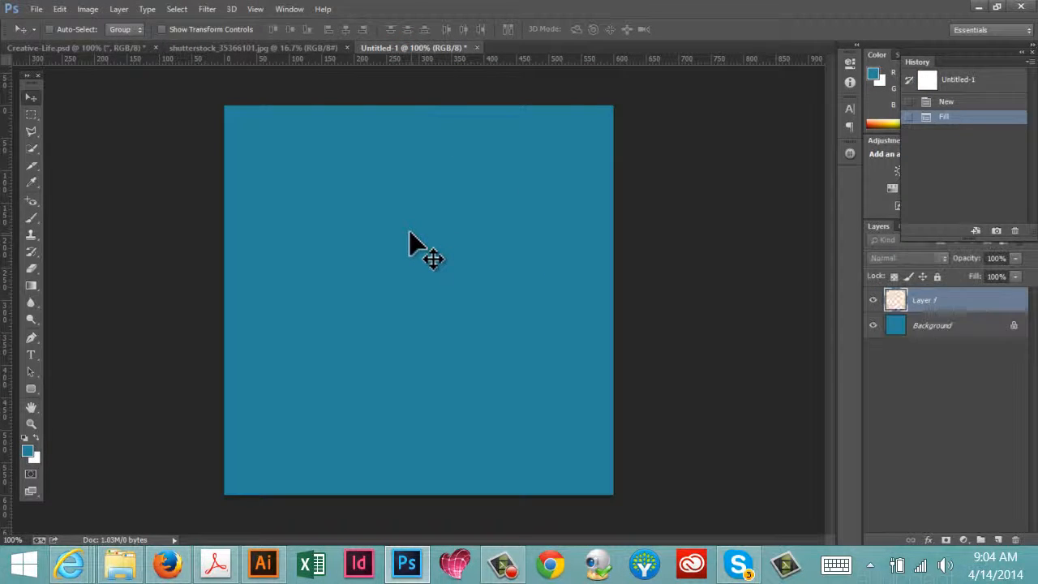
{"action": "left_click", "coordinate": [63, 8]}
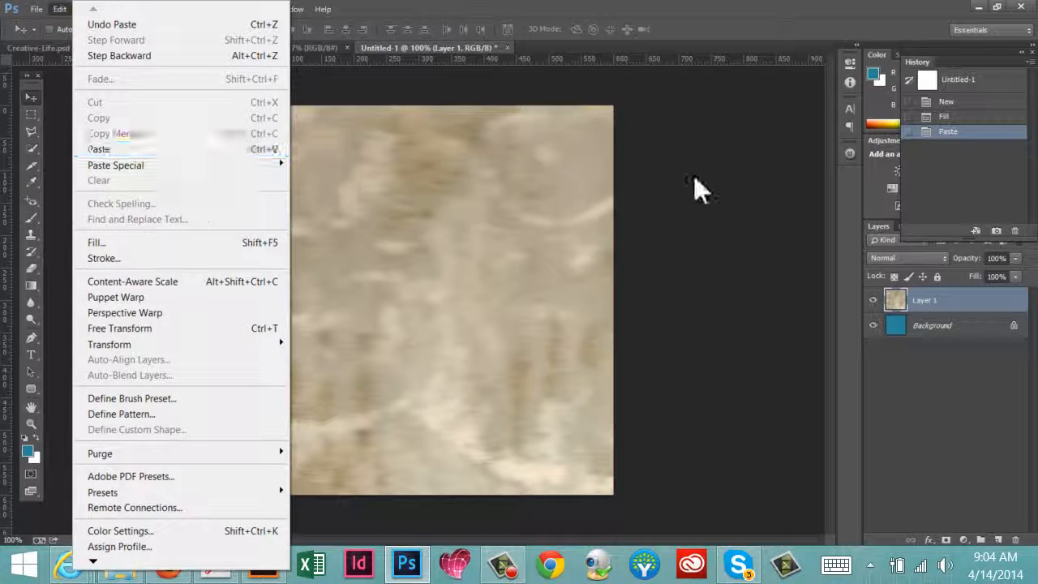
{"action": "left_click", "coordinate": [847, 182]}
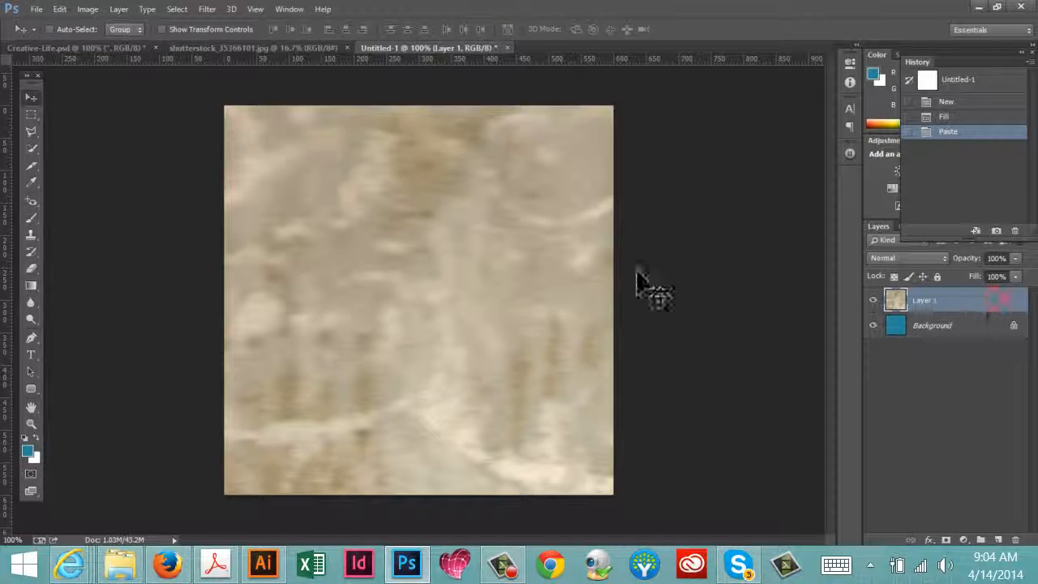
Free Transform the pasted texture layer, scaling it proportionally to about 77% and moving it back over the canvas.
{"action": "key", "text": "ctrl+t"}
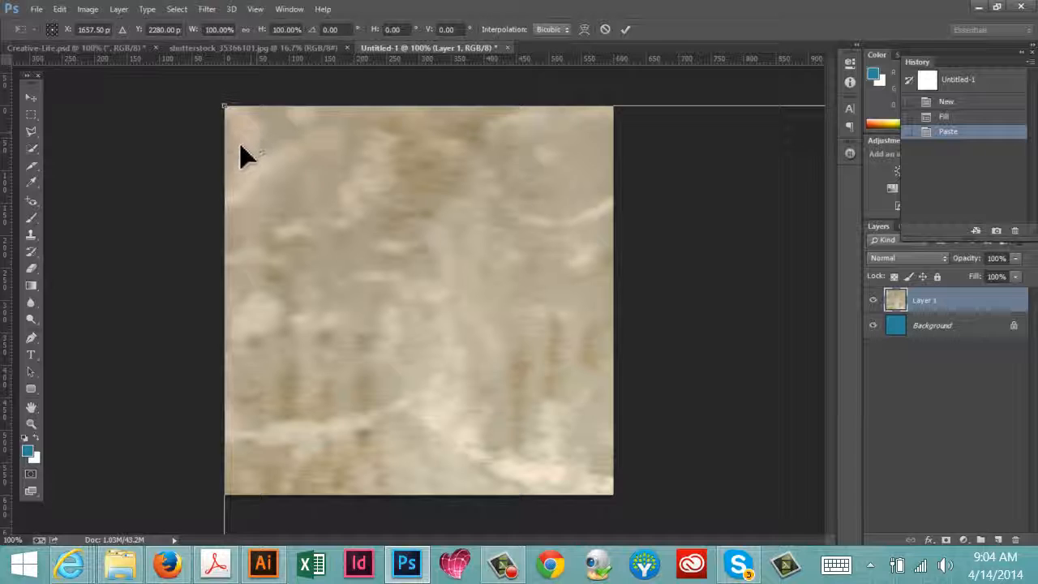
{"action": "key", "text": "Return"}
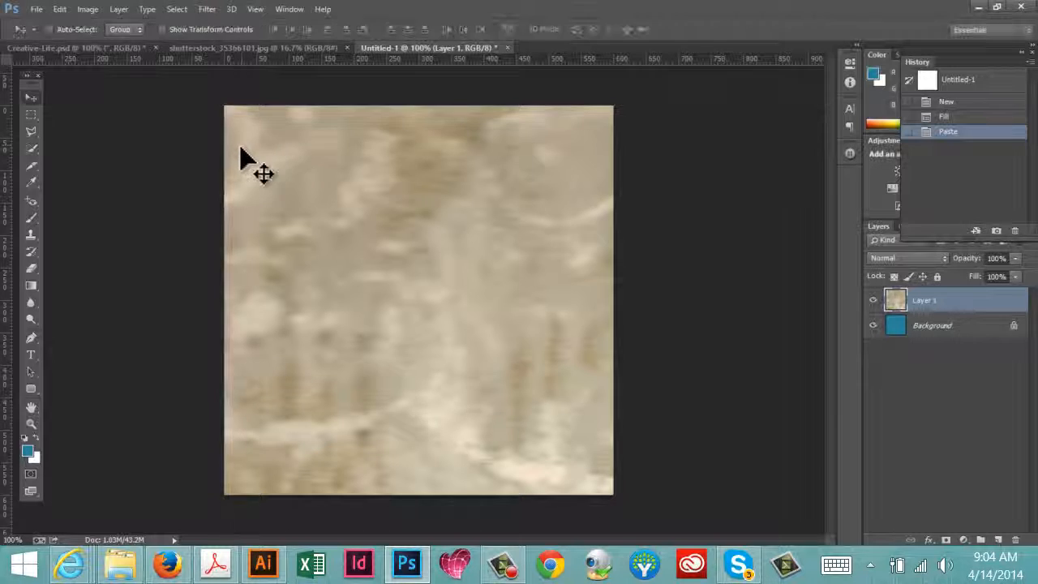
{"action": "left_click", "coordinate": [57, 10]}
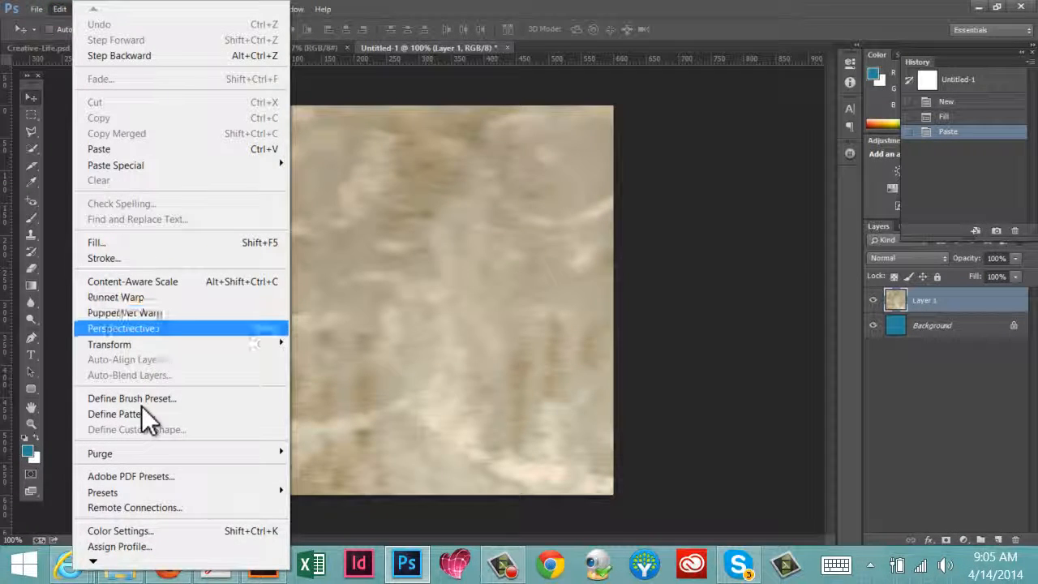
{"action": "key", "text": "ctrl+t"}
{"action": "left_click_drag", "start_coordinate": [530, 345], "coordinate": [494, 324]}
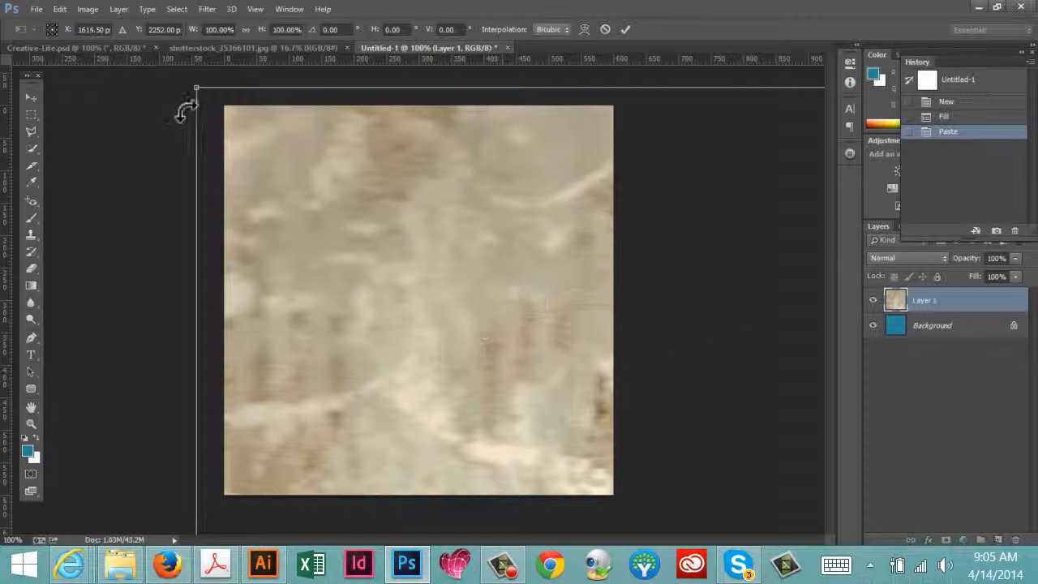
{"action": "left_click_drag", "start_coordinate": [195, 87], "coordinate": [497, 382]}
{"action": "left_click_drag", "start_coordinate": [445, 429], "coordinate": [184, 120]}
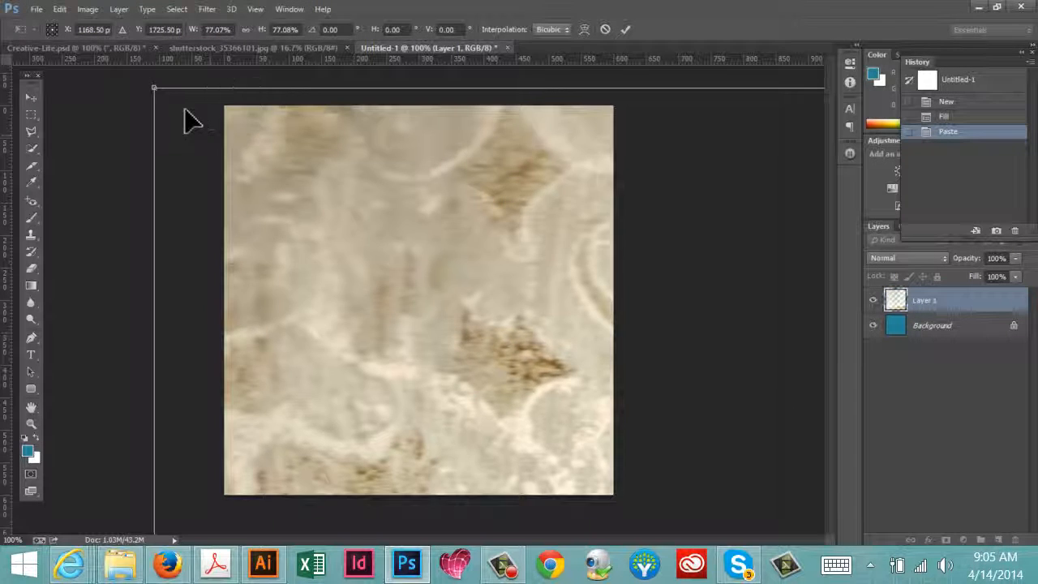
Scale the pasted texture proportionally to about 36.5%, position its ornamental scrollwork over the canvas, and apply the transform.
{"action": "left_click_drag", "start_coordinate": [153, 85], "coordinate": [226, 119]}
{"action": "left_click_drag", "start_coordinate": [415, 366], "coordinate": [511, 378]}
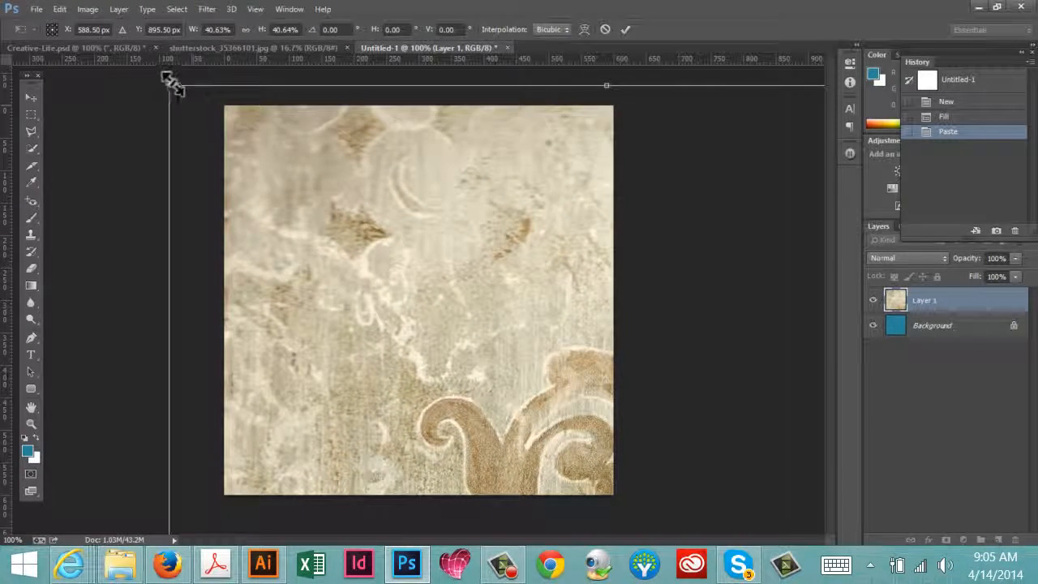
{"action": "left_click_drag", "start_coordinate": [170, 81], "coordinate": [218, 145]}
{"action": "left_click_drag", "start_coordinate": [455, 392], "coordinate": [311, 197]}
{"action": "left_click_drag", "start_coordinate": [548, 378], "coordinate": [477, 327]}
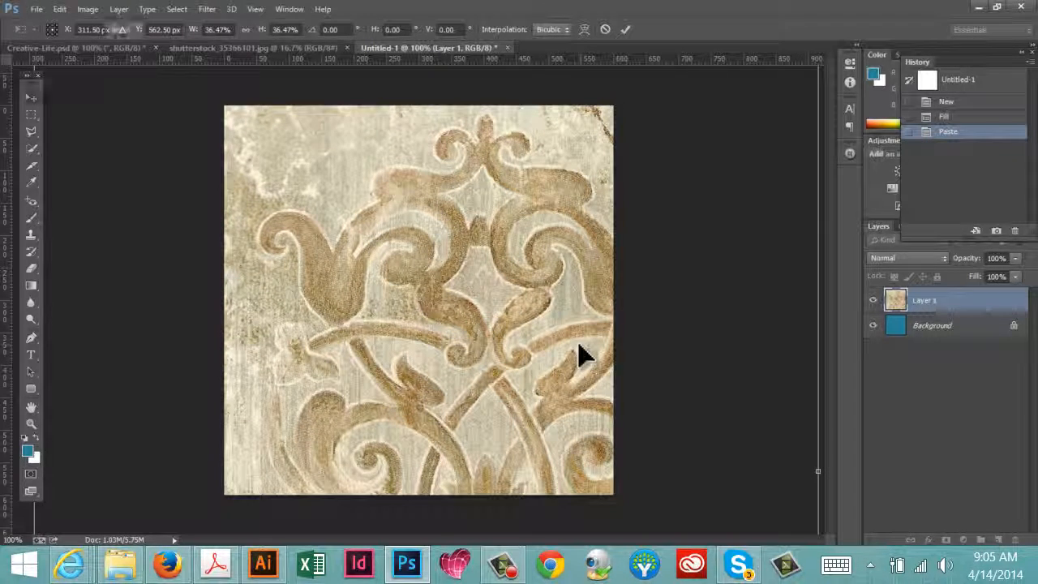
{"action": "key", "text": "Return"}
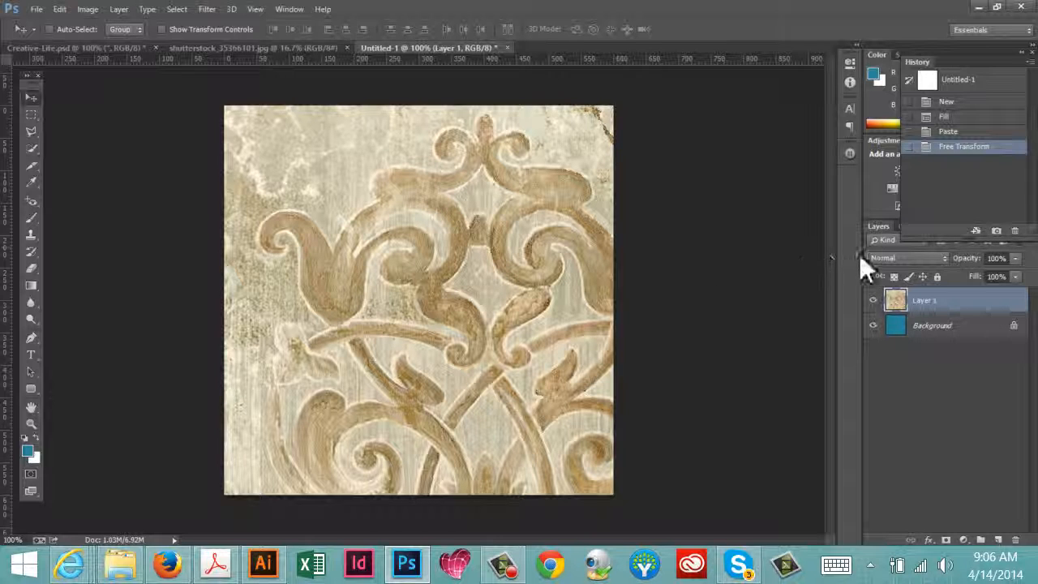
Set the texture layer's blend mode to Soft Light and compare the effect with the Creative-Life.psd design.
{"action": "left_click", "coordinate": [889, 258]}
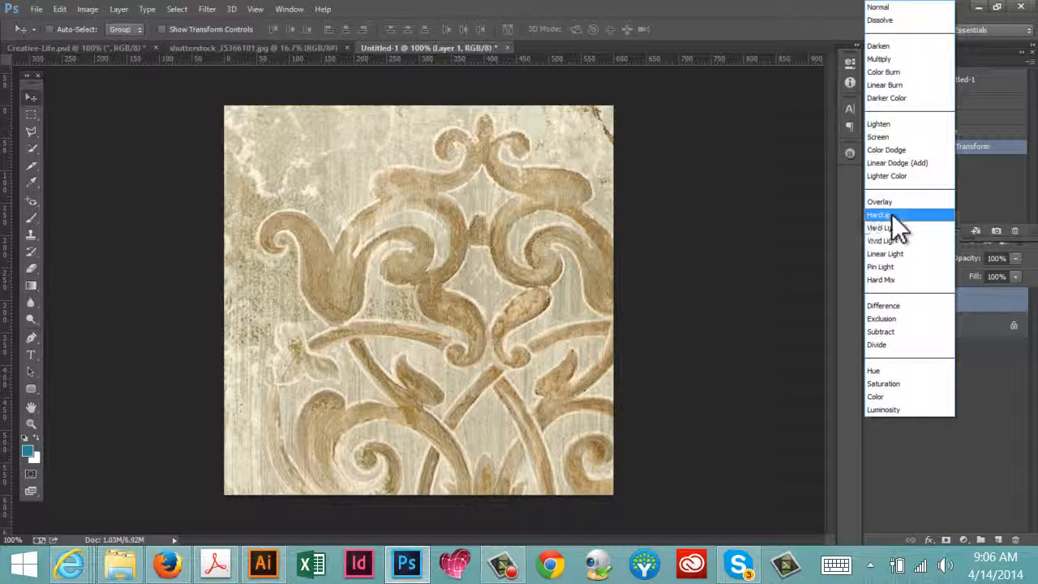
{"action": "left_click", "coordinate": [890, 214]}
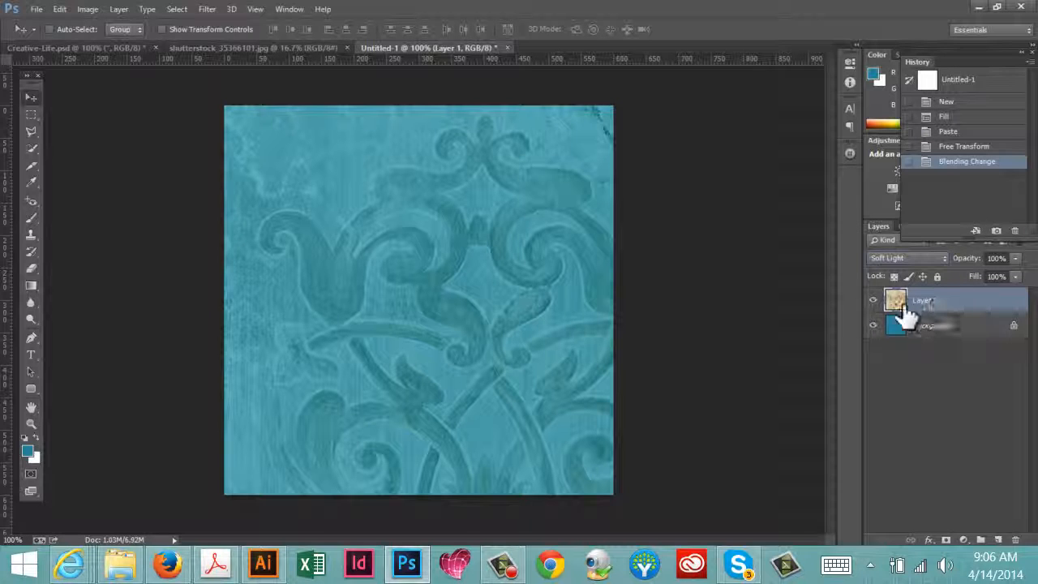
{"action": "left_click", "coordinate": [86, 48]}
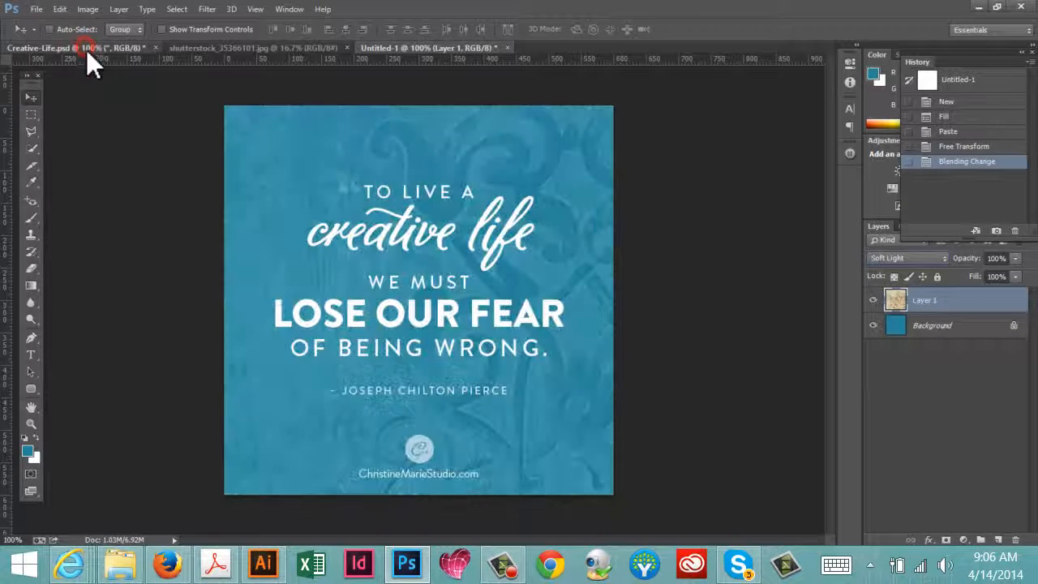
{"action": "left_click", "coordinate": [445, 48]}
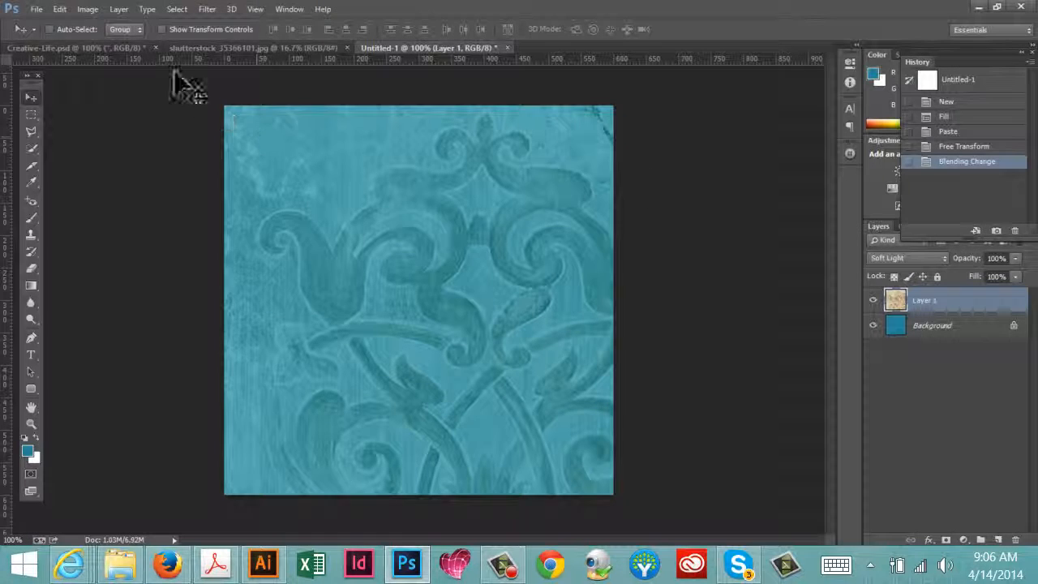
Desaturate the texture on Layer 1 and reduce the layer's opacity to 70%.
{"action": "left_click", "coordinate": [85, 10]}
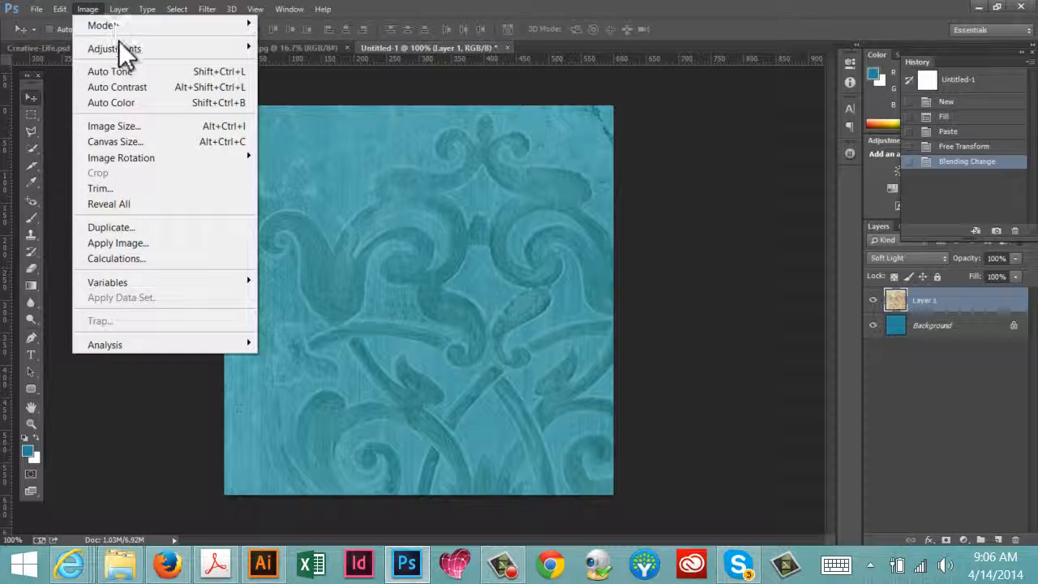
{"action": "mouse_move", "coordinate": [121, 39]}
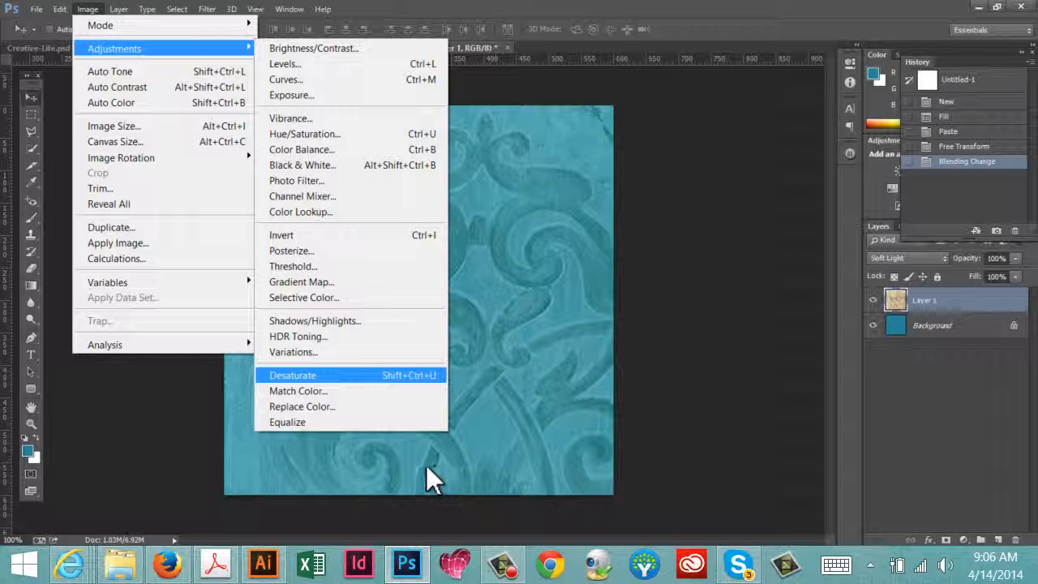
{"action": "left_click", "coordinate": [329, 375]}
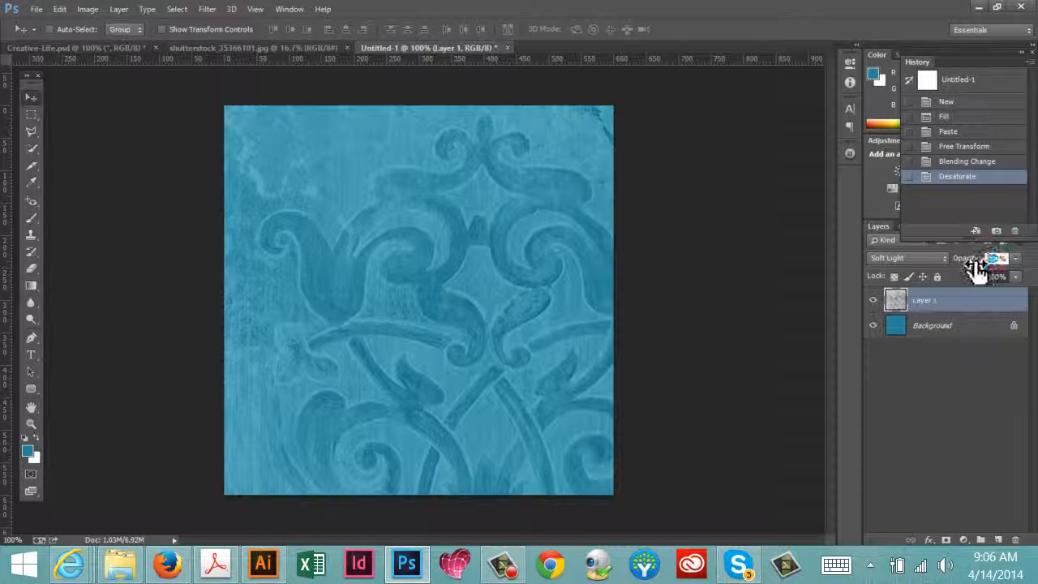
{"action": "left_click_drag", "start_coordinate": [975, 272], "coordinate": [976, 271]}
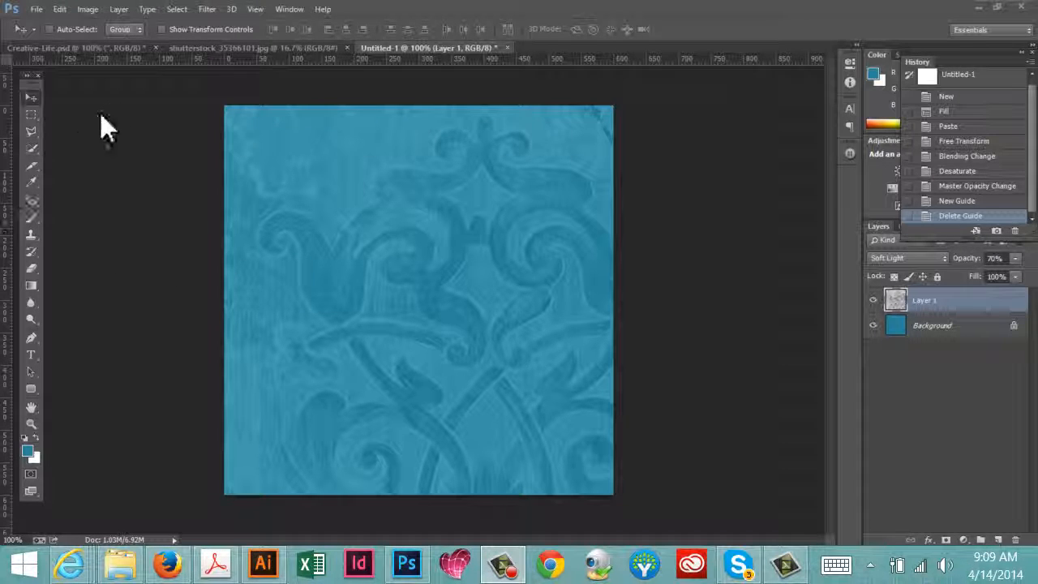
Add a vertical guide at 300 px through the canvas centre, undoing an extra guide placed freehand beside it.
{"action": "left_click", "coordinate": [254, 16]}
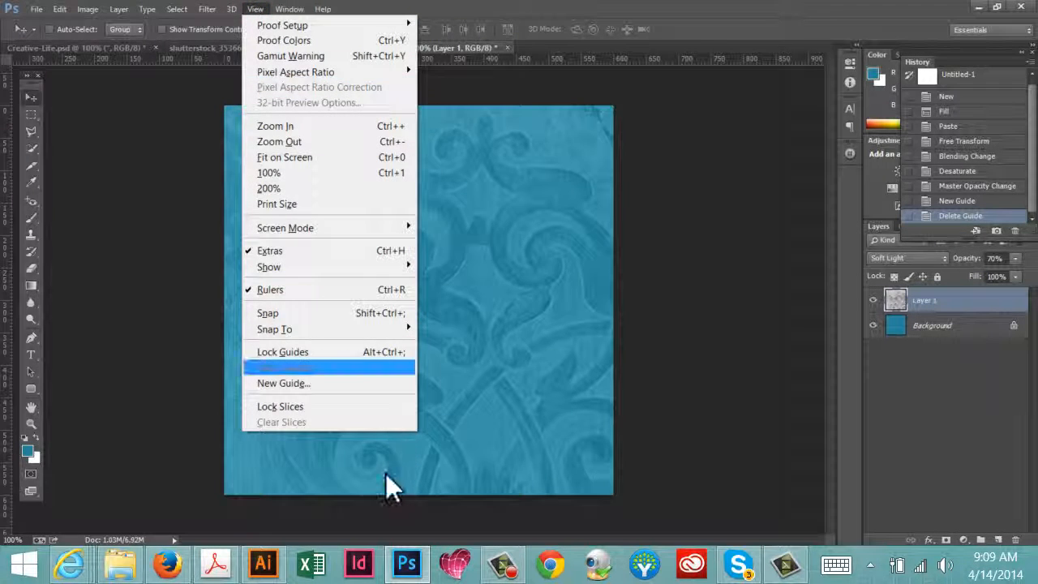
{"action": "left_click", "coordinate": [307, 382]}
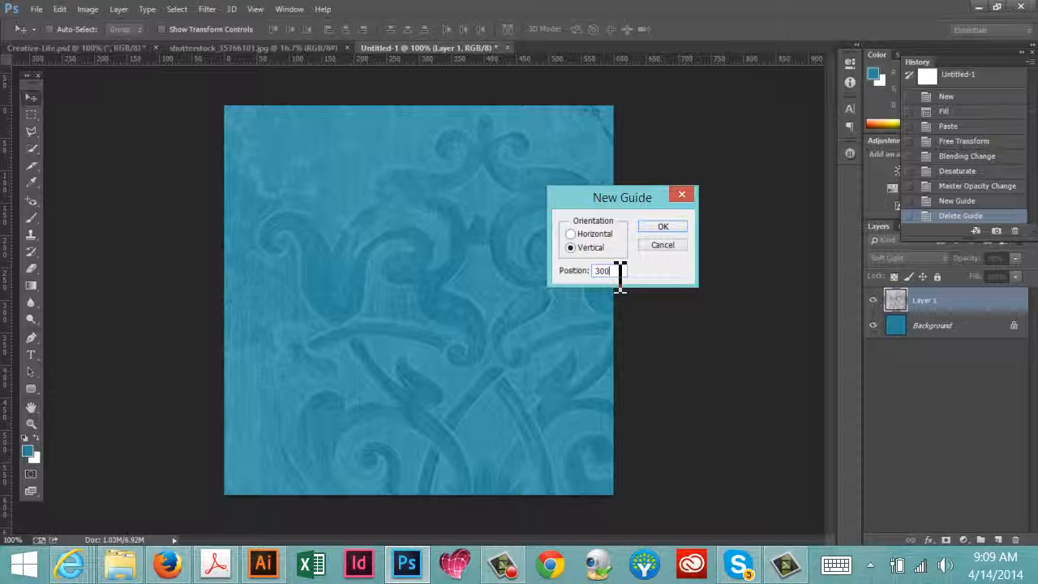
{"action": "left_click", "coordinate": [665, 229]}
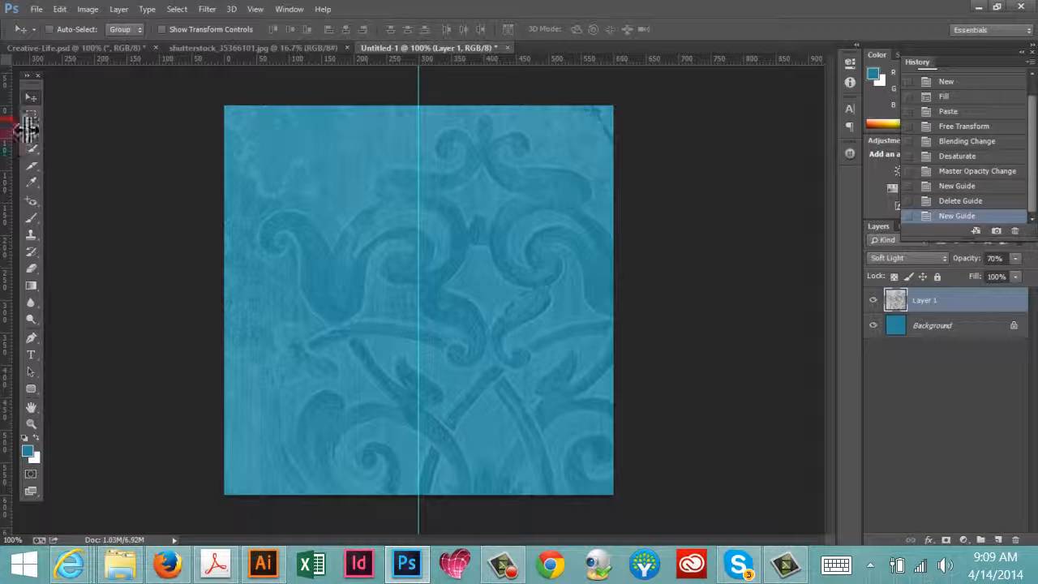
{"action": "left_click_drag", "start_coordinate": [8, 121], "coordinate": [341, 186]}
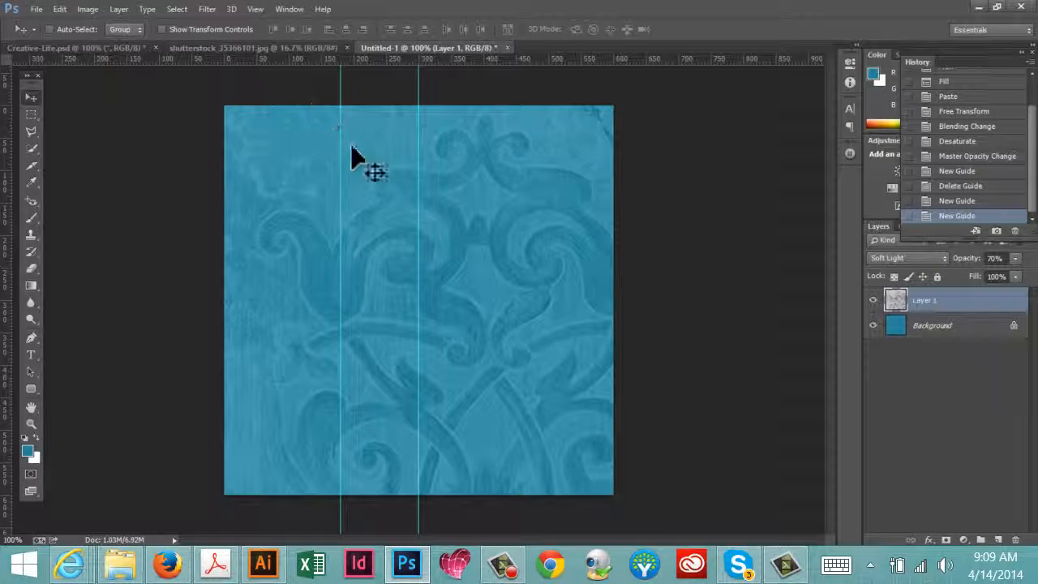
{"action": "key", "text": "ctrl+z"}
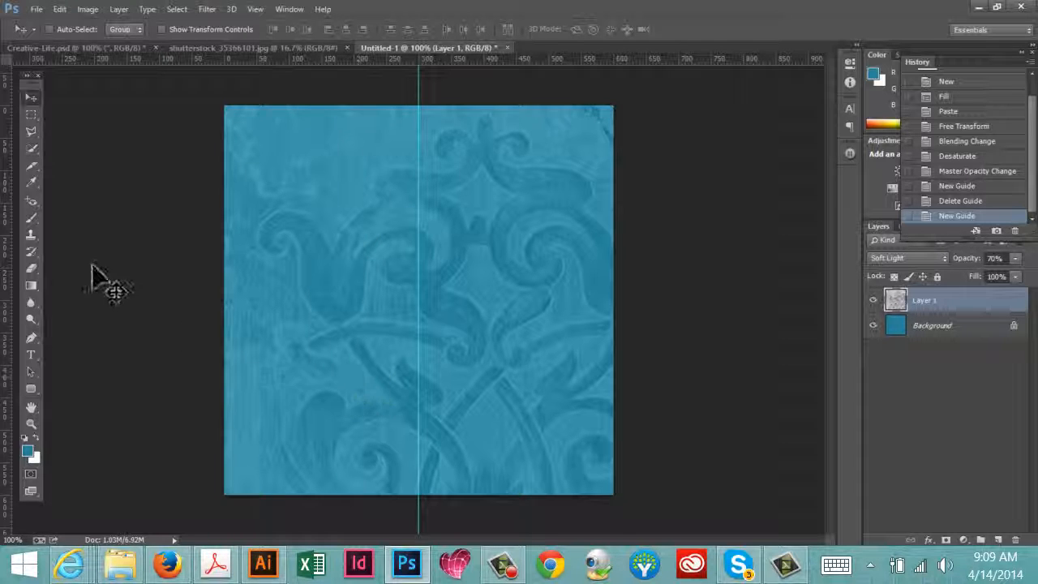
Add the centred text "ChristineMarieStudio.com" on the vertical guide near the bottom of the canvas.
{"action": "left_click", "coordinate": [418, 476]}
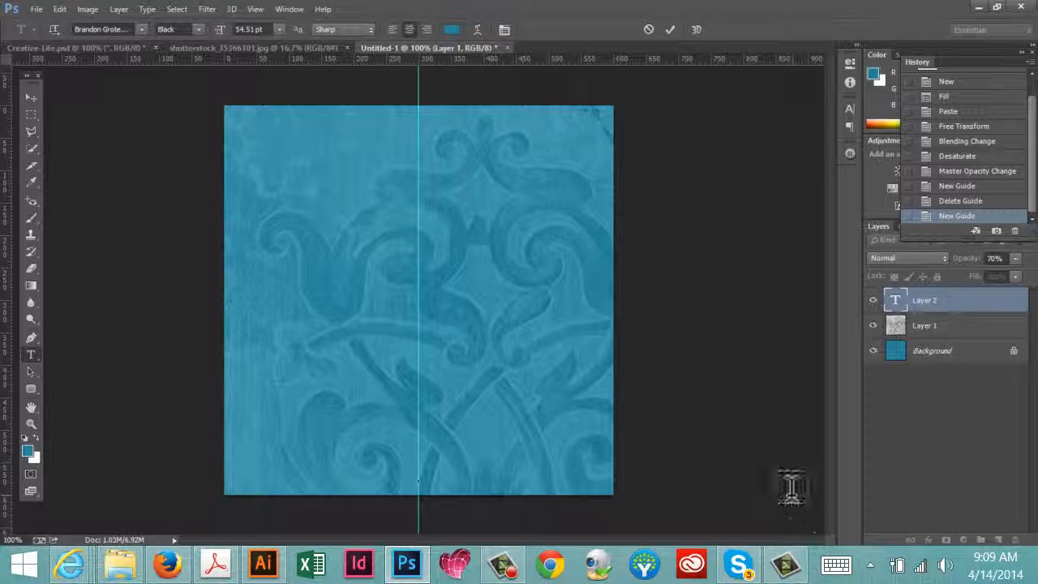
{"action": "type", "text": "CHRISTINE"}
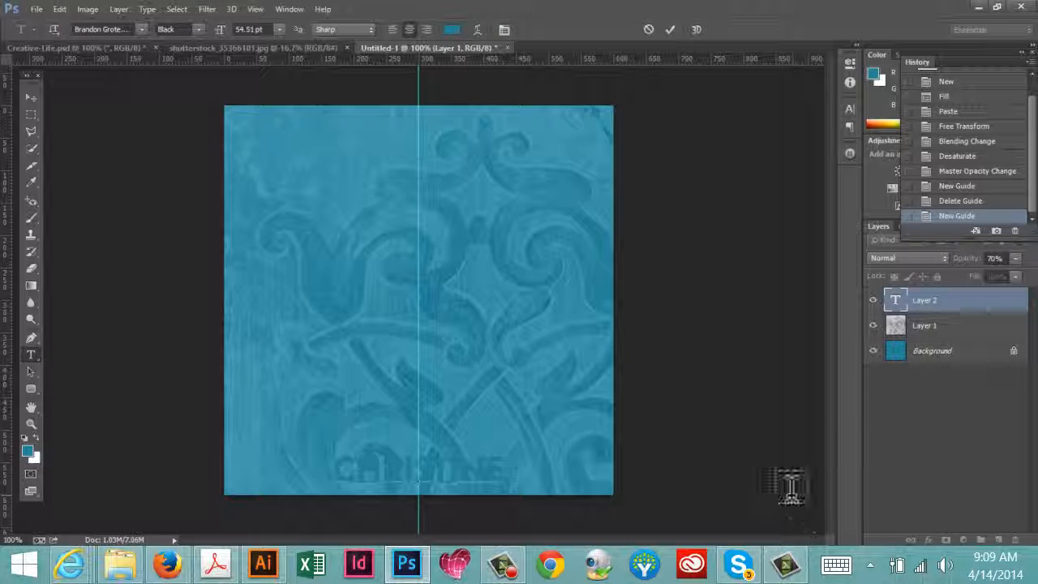
{"action": "type", "text": "MARIE"}
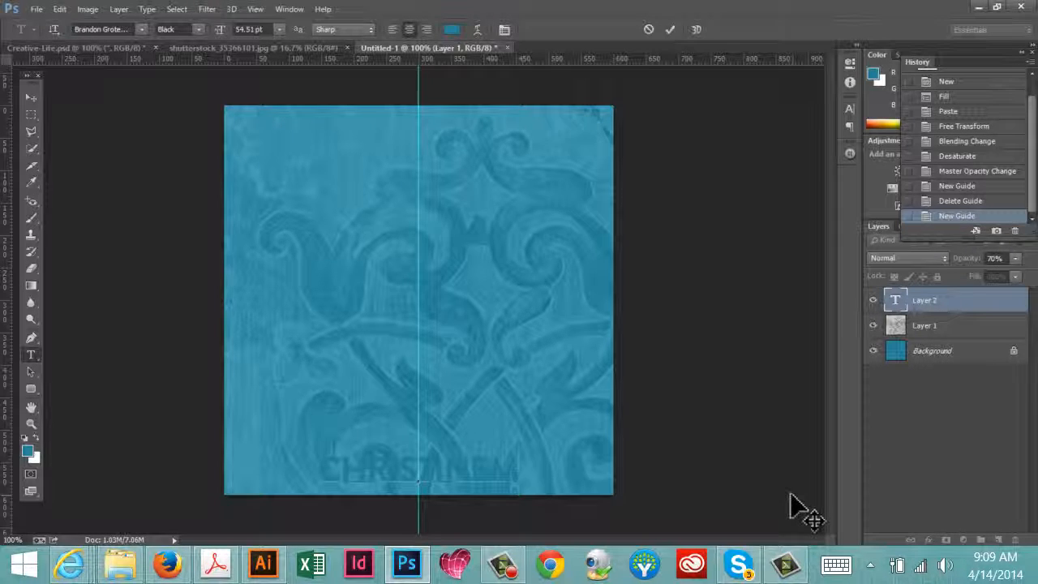
{"action": "type", "text": " ST"}
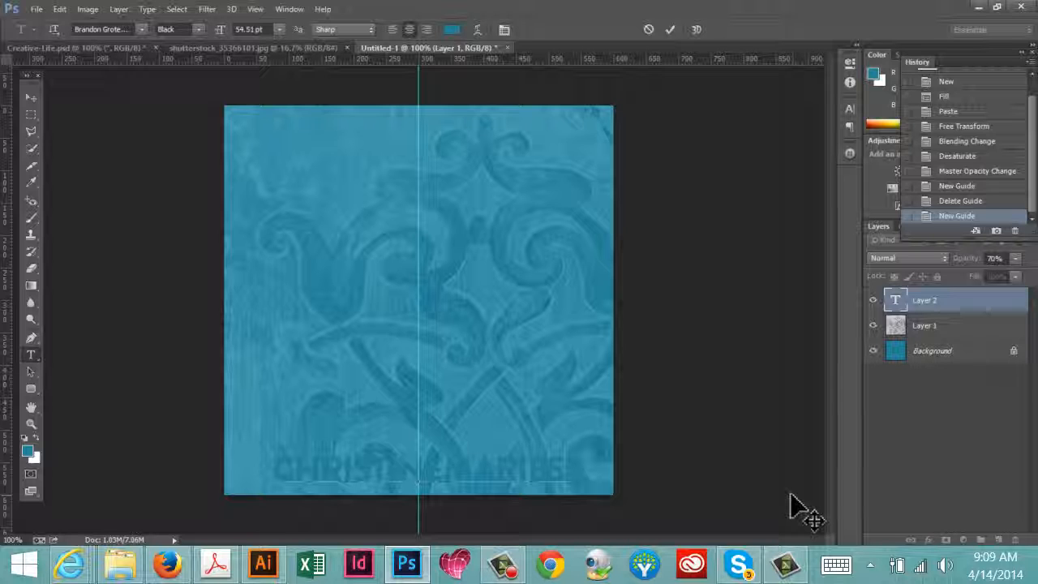
{"action": "type", "text": "UDIO.CO"}
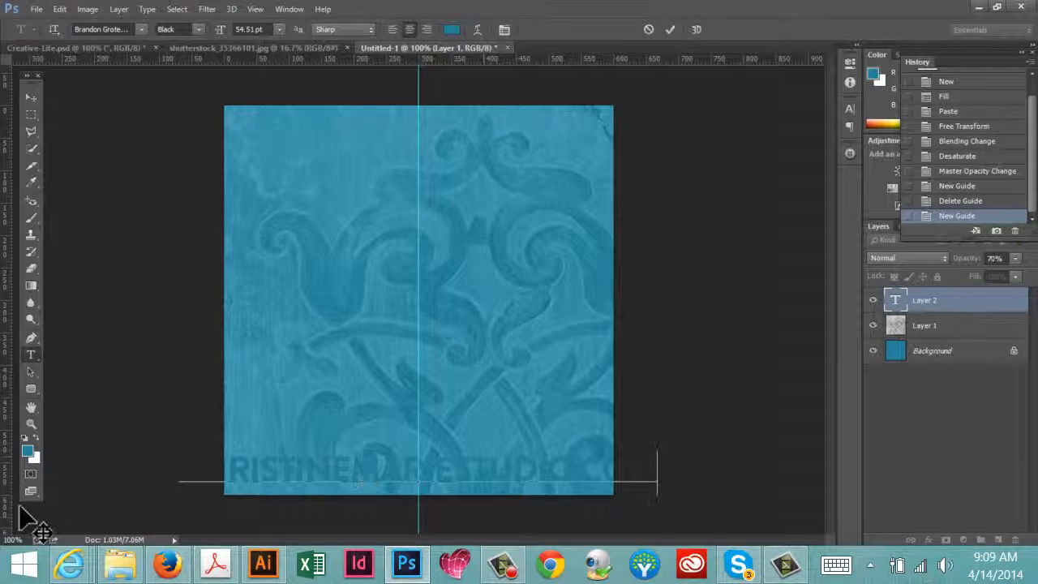
{"action": "left_click", "coordinate": [908, 306]}
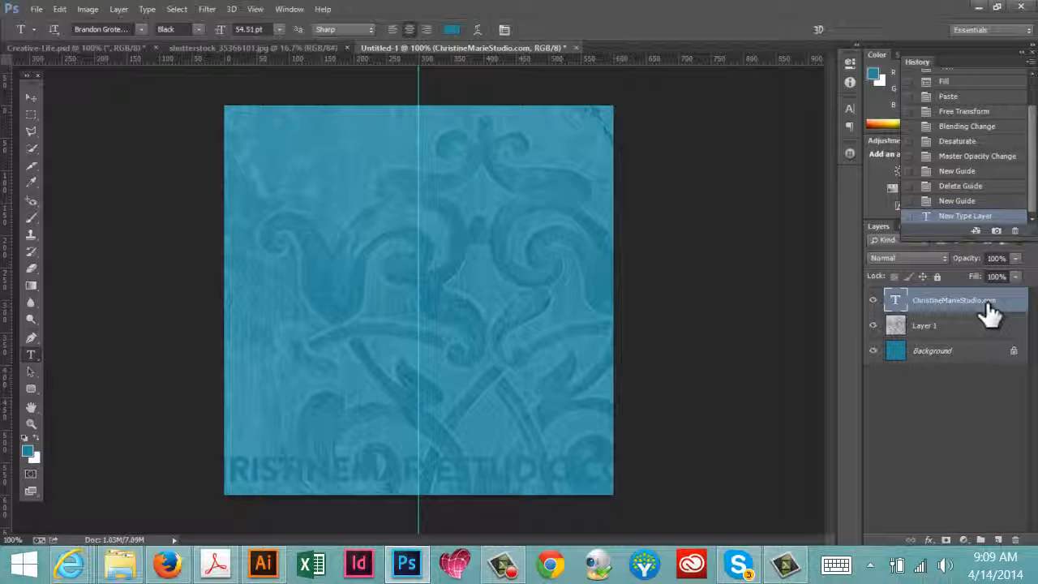
Swap the foreground color to white and fill the ChristineMarieStudio.com text layer with it.
{"action": "left_click", "coordinate": [31, 96]}
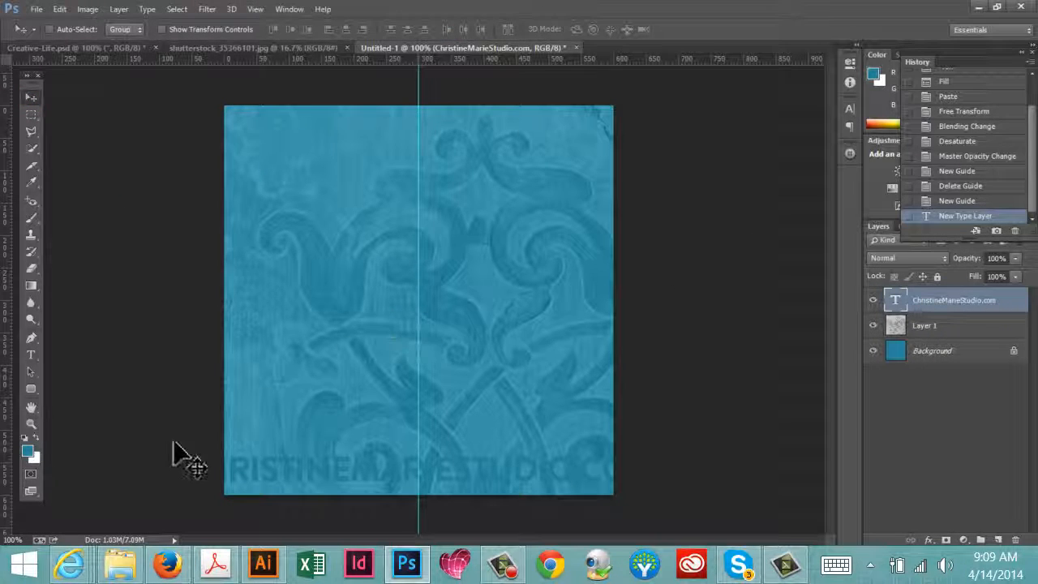
{"action": "left_click", "coordinate": [36, 438]}
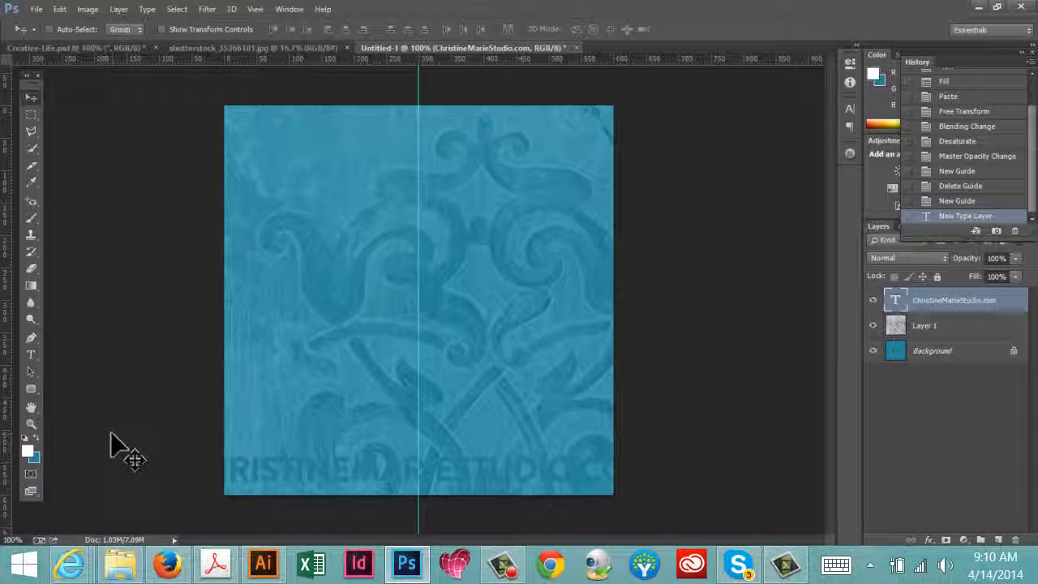
{"action": "left_click", "coordinate": [36, 437]}
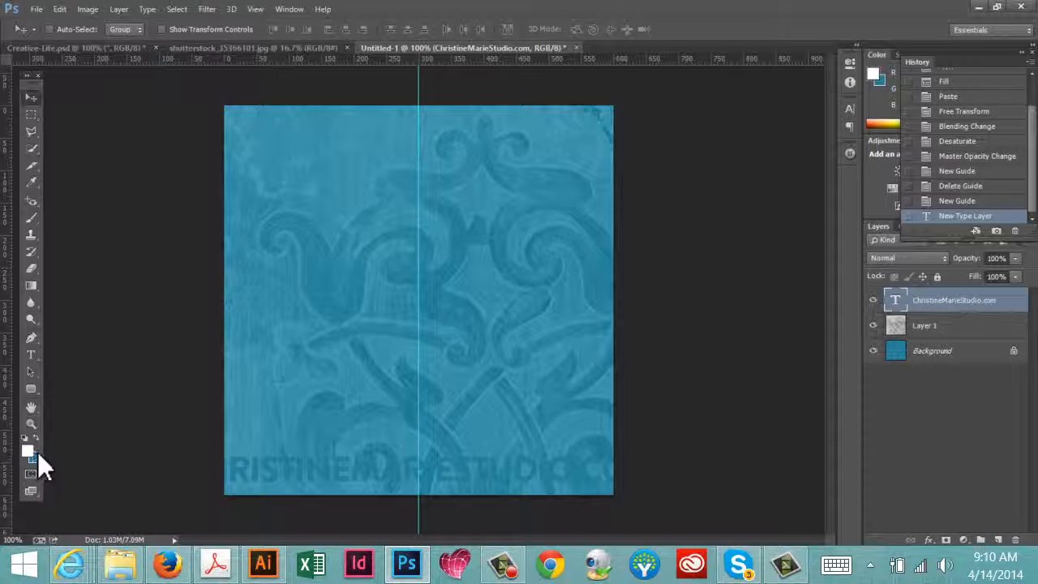
{"action": "key", "text": "alt+BackSpace"}
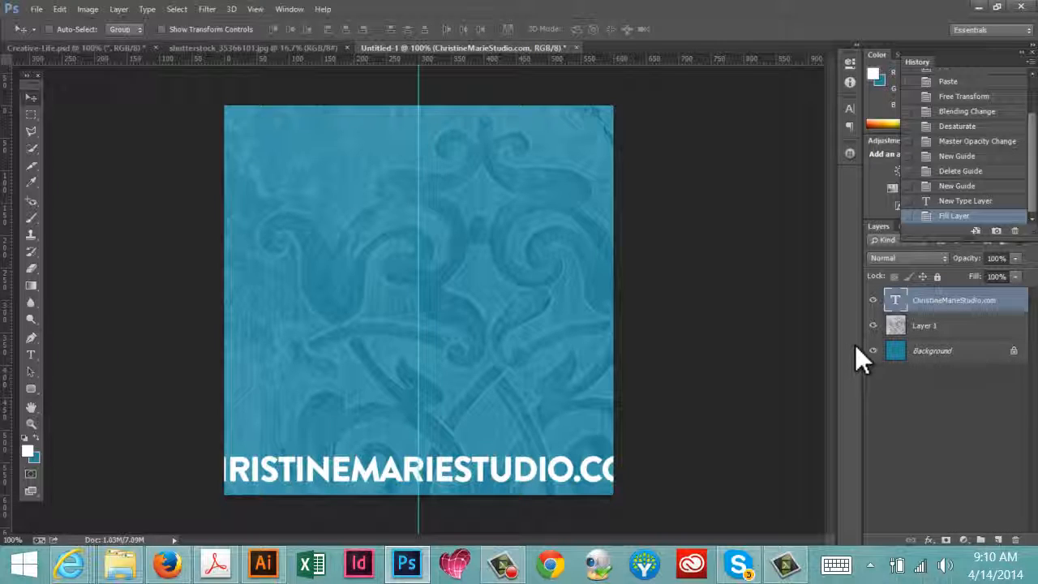
{"action": "key", "text": "ctrl+t"}
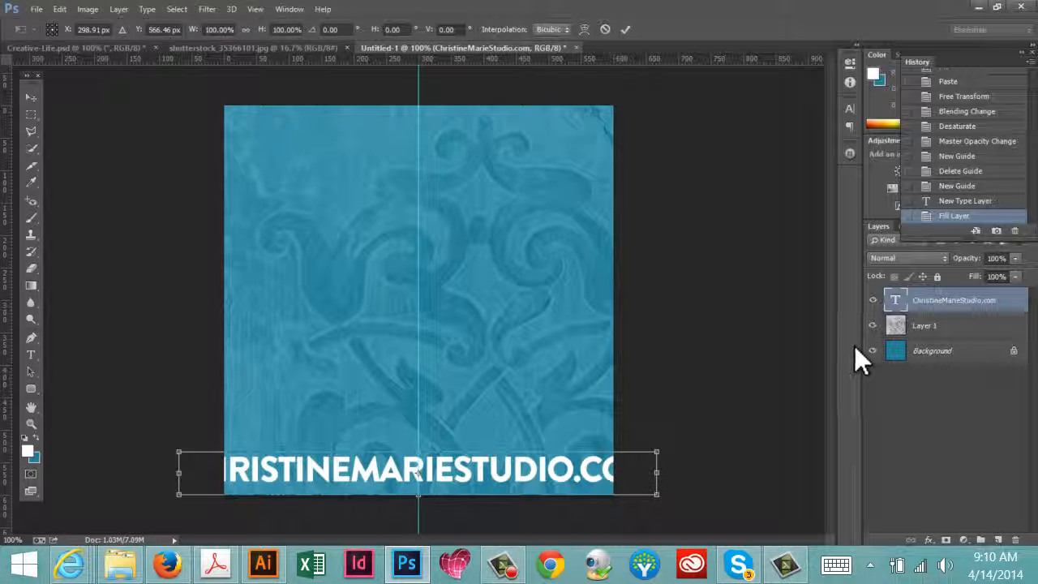
{"action": "key", "text": "Escape"}
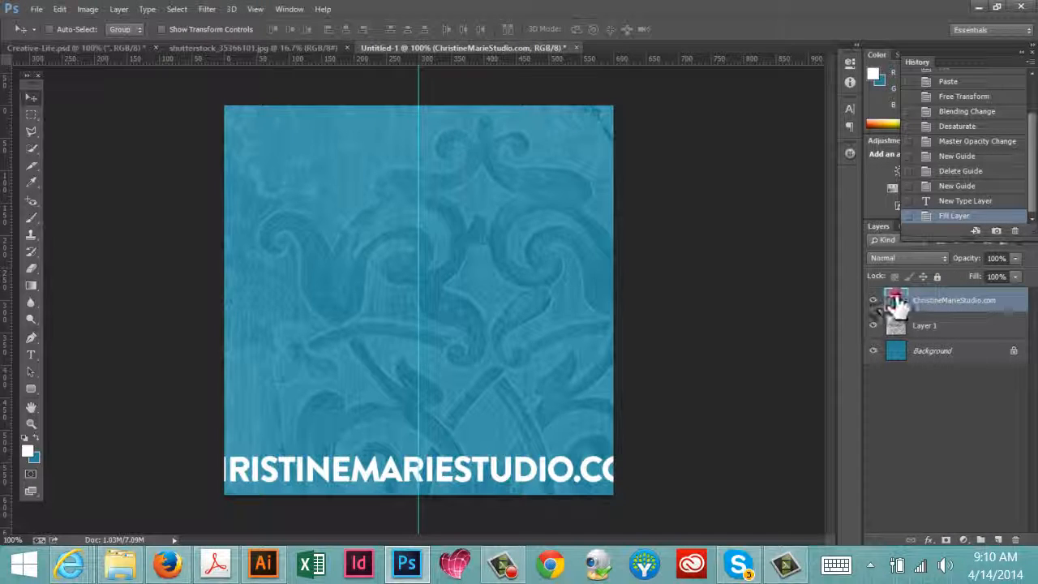
Set the ChristineMarieStudio.com text to the Light font style and turn off All Caps, using Creative-Life.psd as reference.
{"action": "double_click", "coordinate": [896, 301]}
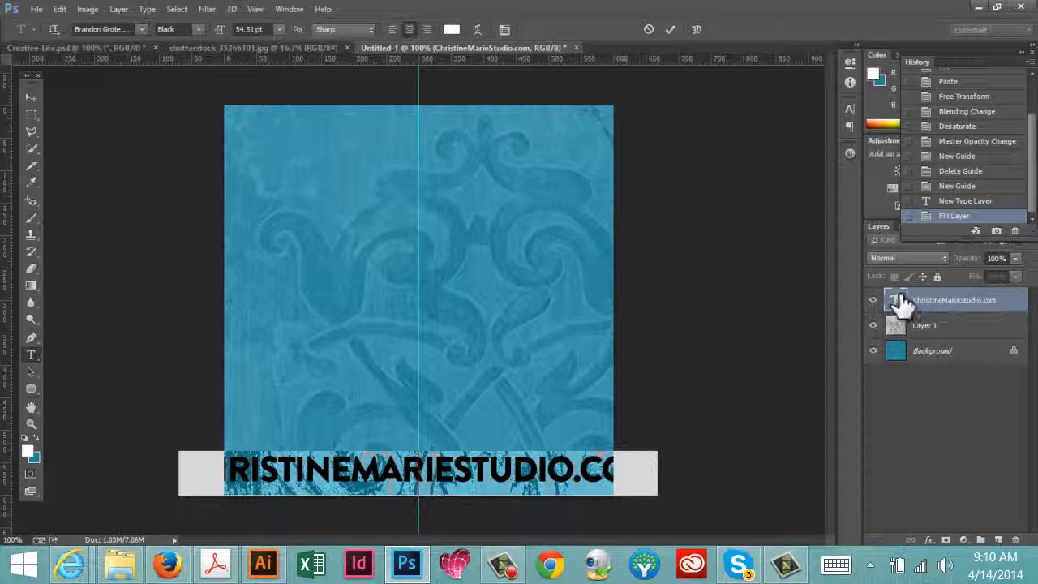
{"action": "left_click", "coordinate": [848, 113]}
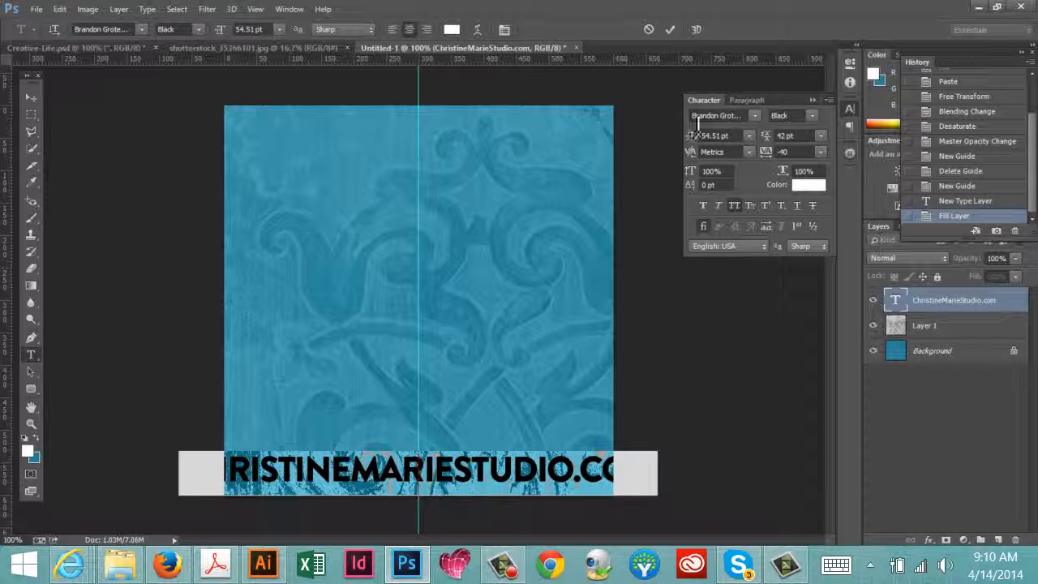
{"action": "left_click", "coordinate": [81, 48]}
{"action": "key", "text": "v"}
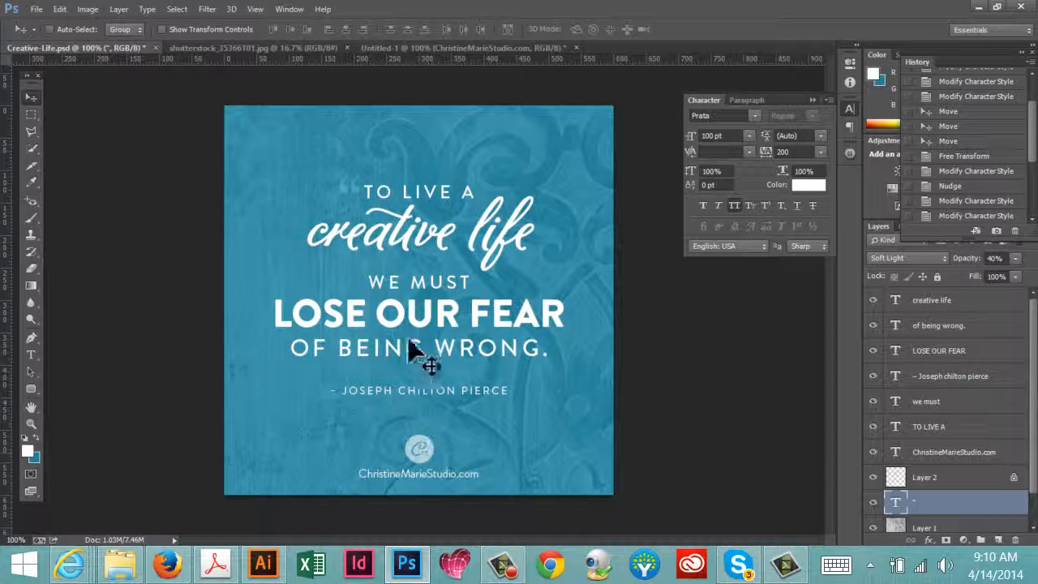
{"action": "left_click", "coordinate": [442, 47]}
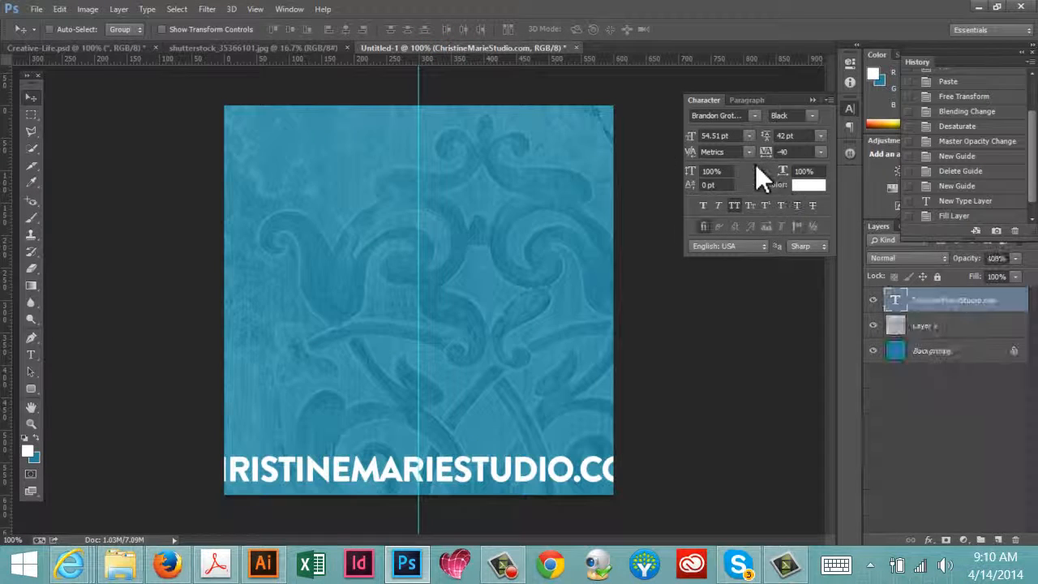
{"action": "left_click", "coordinate": [810, 117]}
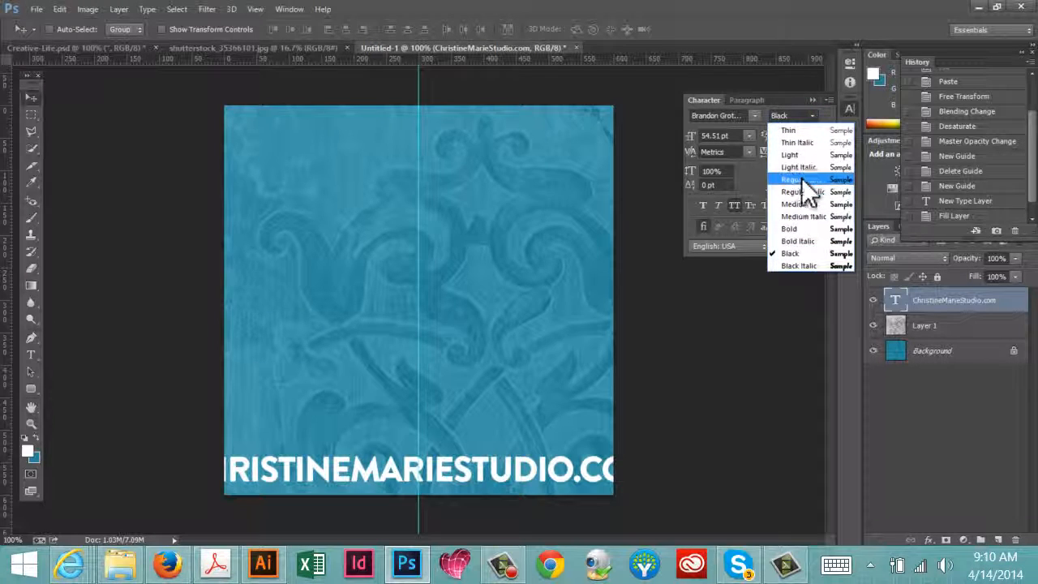
{"action": "left_click", "coordinate": [799, 154]}
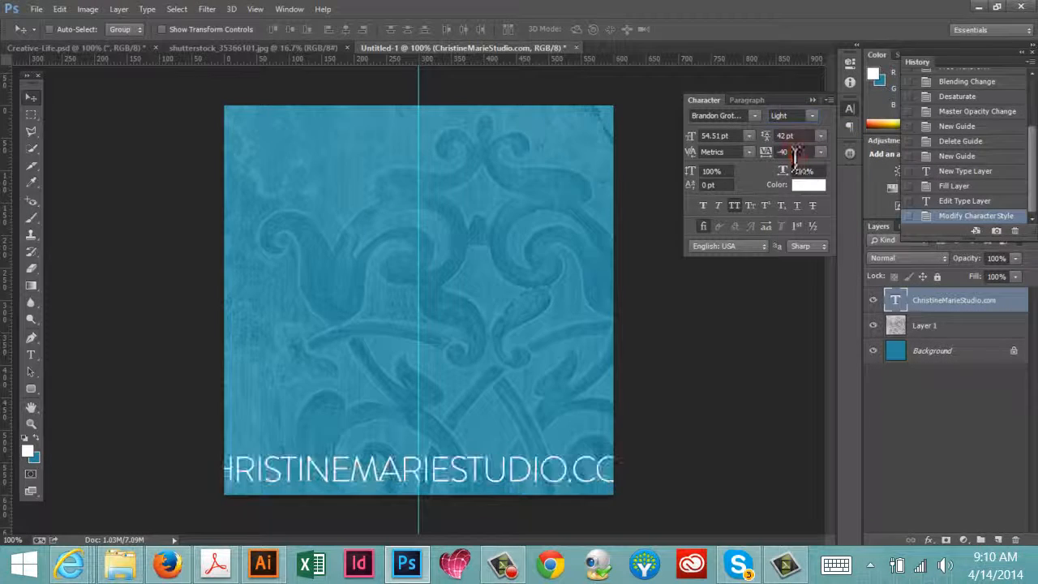
{"action": "left_click", "coordinate": [734, 205]}
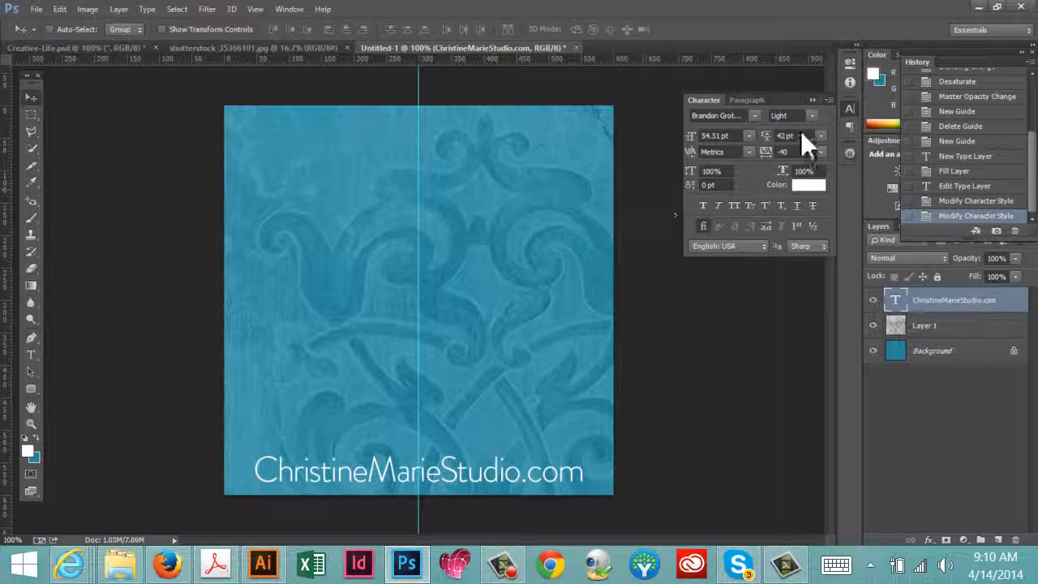
Set the ChristineMarieStudio.com text to 16 pt with tracking -10 and nudge it up slightly.
{"action": "left_click_drag", "start_coordinate": [738, 139], "coordinate": [676, 139]}
{"action": "type", "text": "16"}
{"action": "key", "text": "Return"}
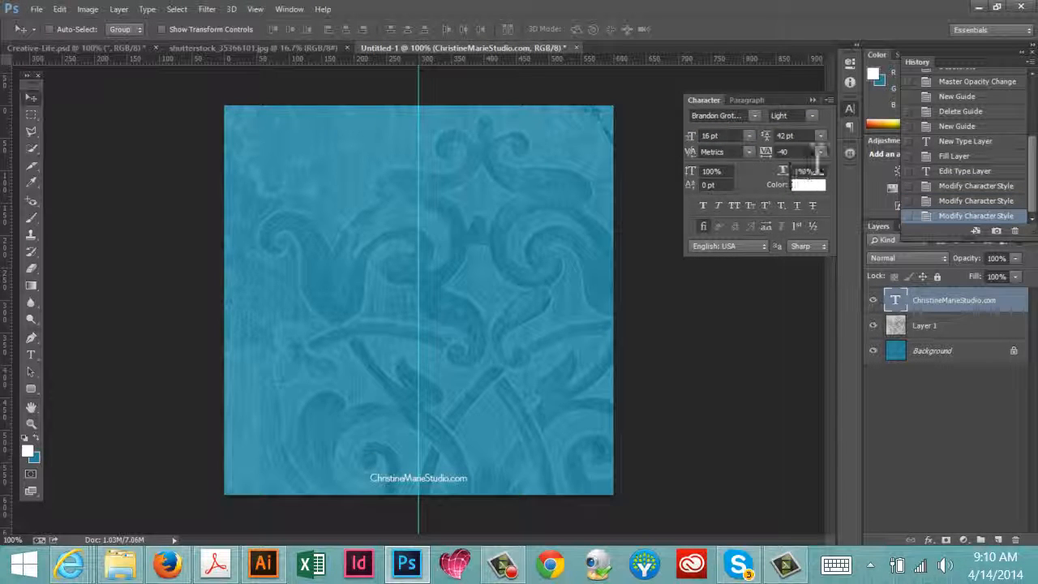
{"action": "left_click", "coordinate": [820, 152]}
{"action": "left_click", "coordinate": [750, 237]}
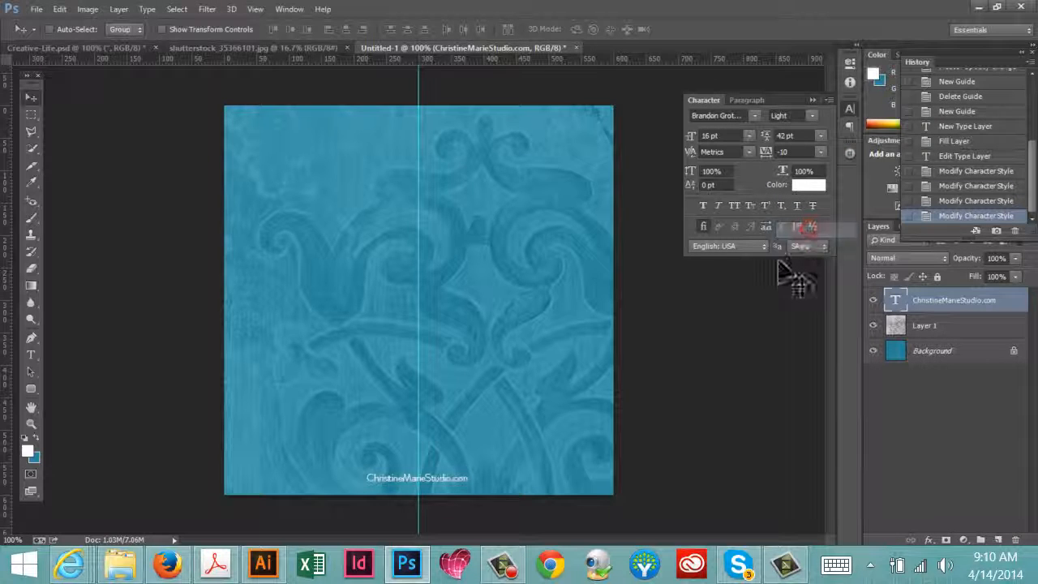
{"action": "left_click", "coordinate": [31, 98]}
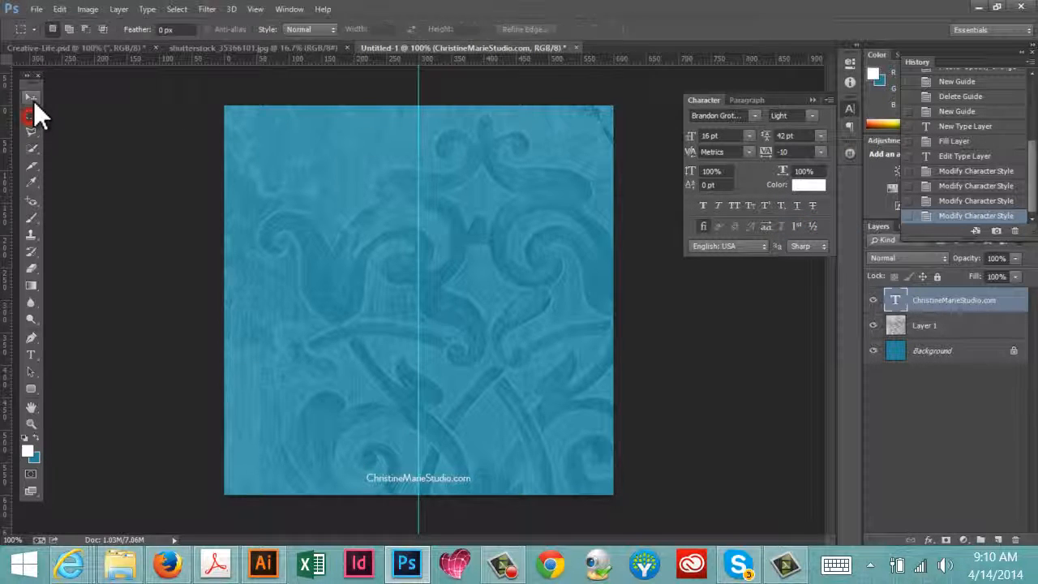
{"action": "key", "text": "Up"}
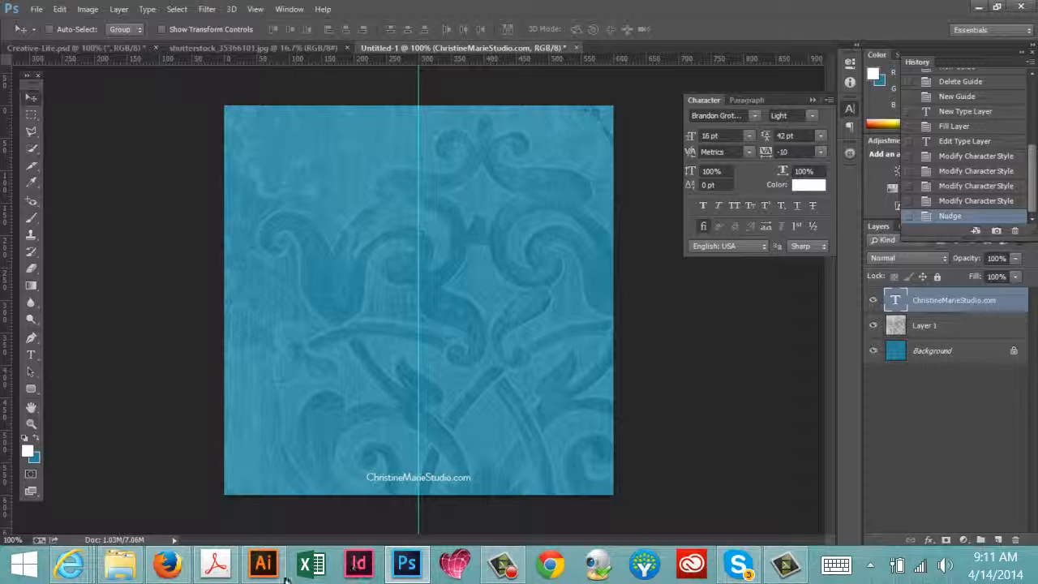
Switch to Illustrator, copy the round C logo from CMS-brand.ai and return to Photoshop.
{"action": "left_click", "coordinate": [263, 565]}
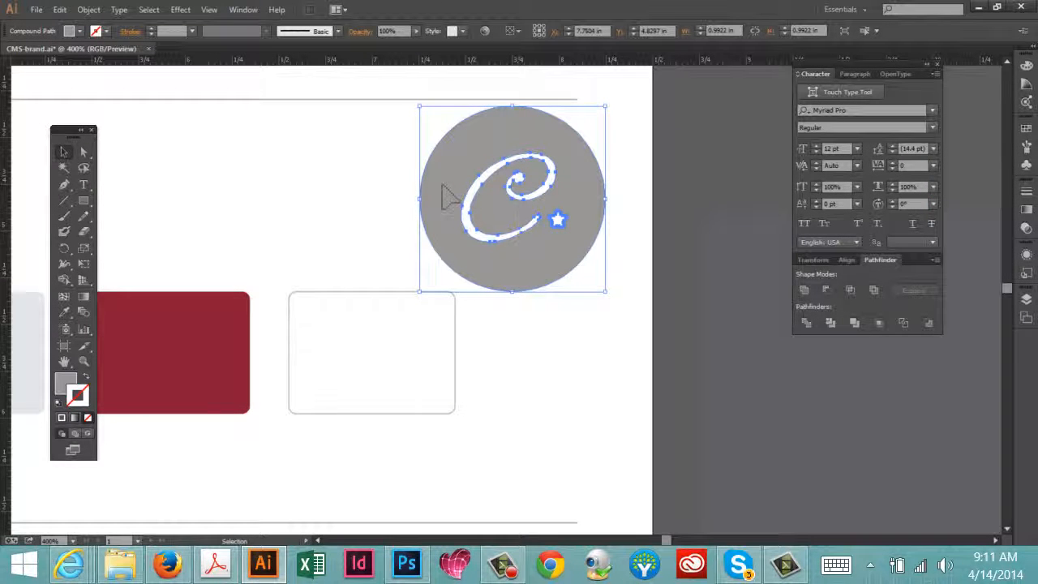
{"action": "left_click_drag", "start_coordinate": [443, 195], "coordinate": [518, 254]}
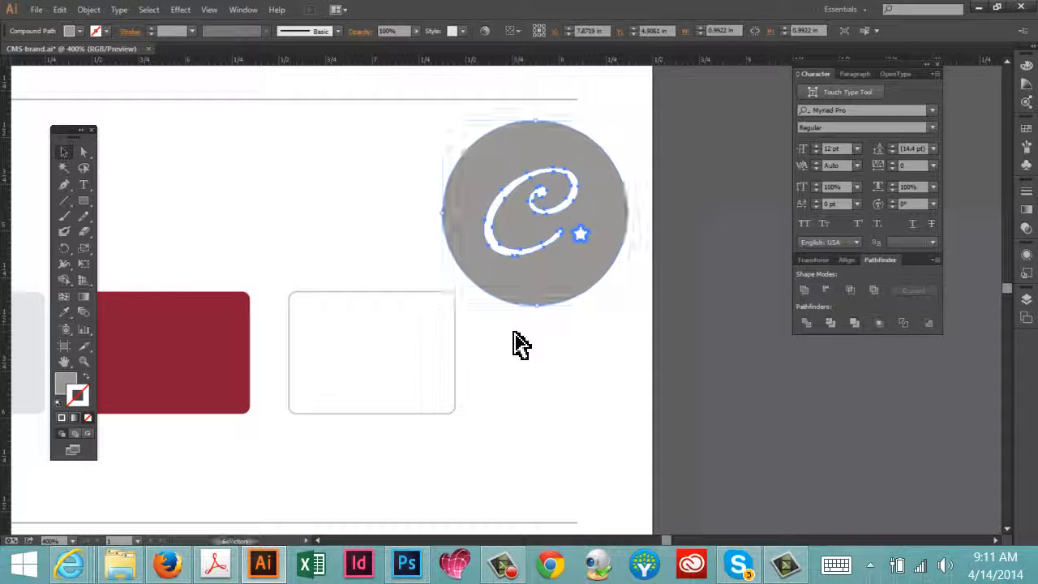
{"action": "left_click", "coordinate": [406, 565]}
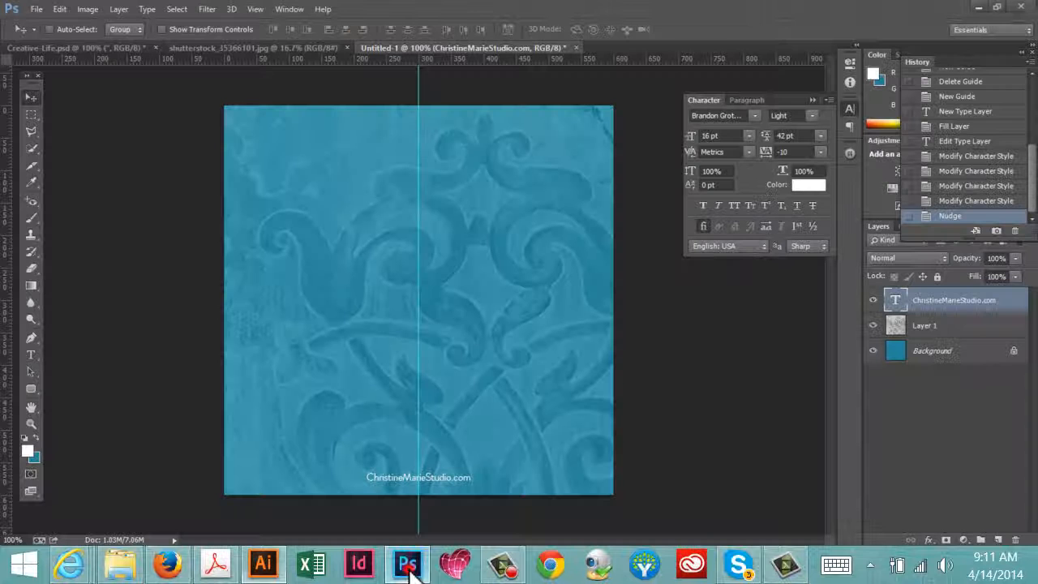
Paste the logo as pixels, scale it down proportionally and place it on the vertical guide just above the website text.
{"action": "key", "text": "ctrl+v"}
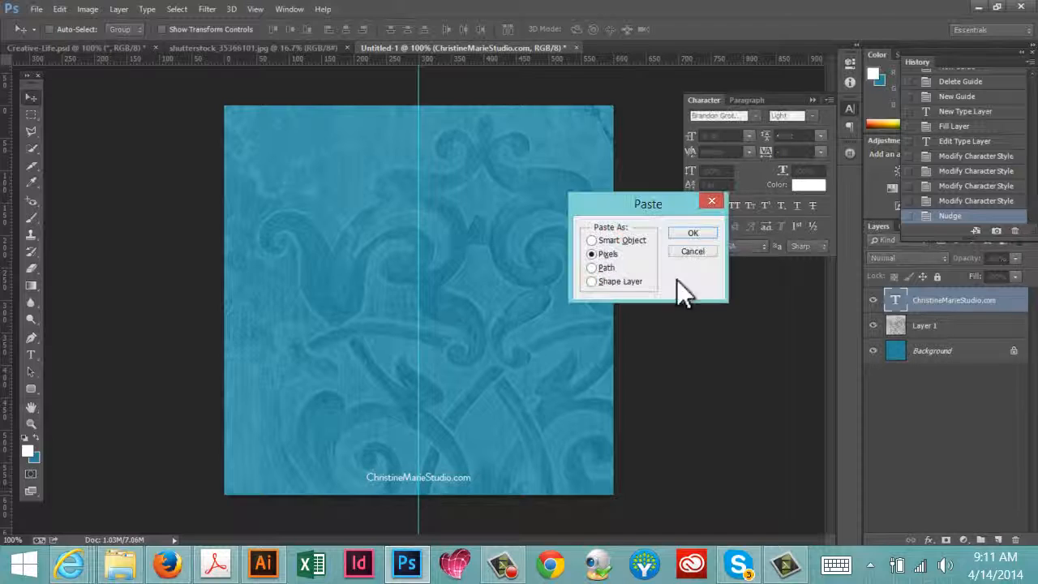
{"action": "left_click", "coordinate": [691, 233]}
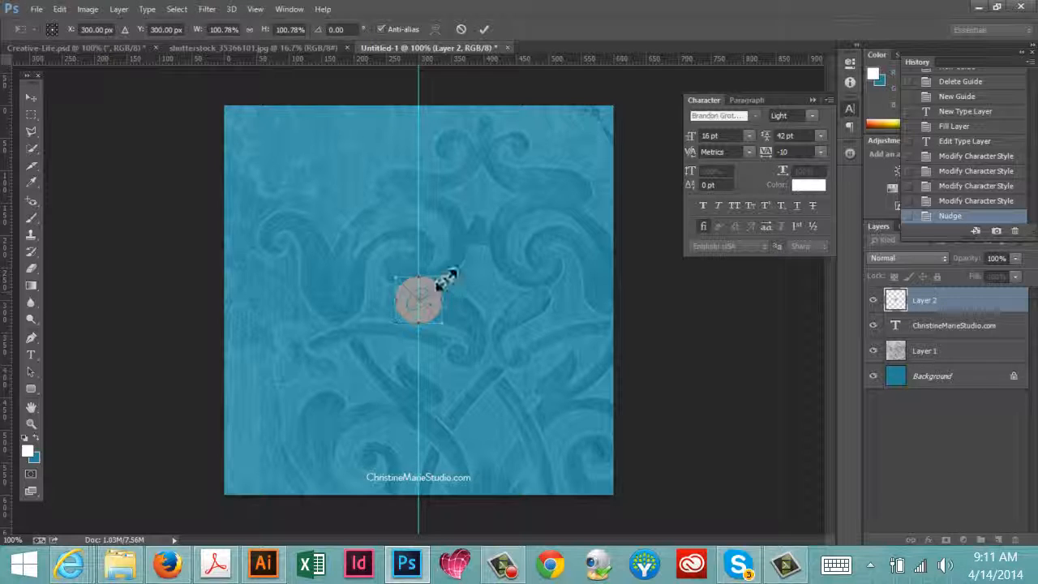
{"action": "left_click_drag", "start_coordinate": [445, 277], "coordinate": [425, 421]}
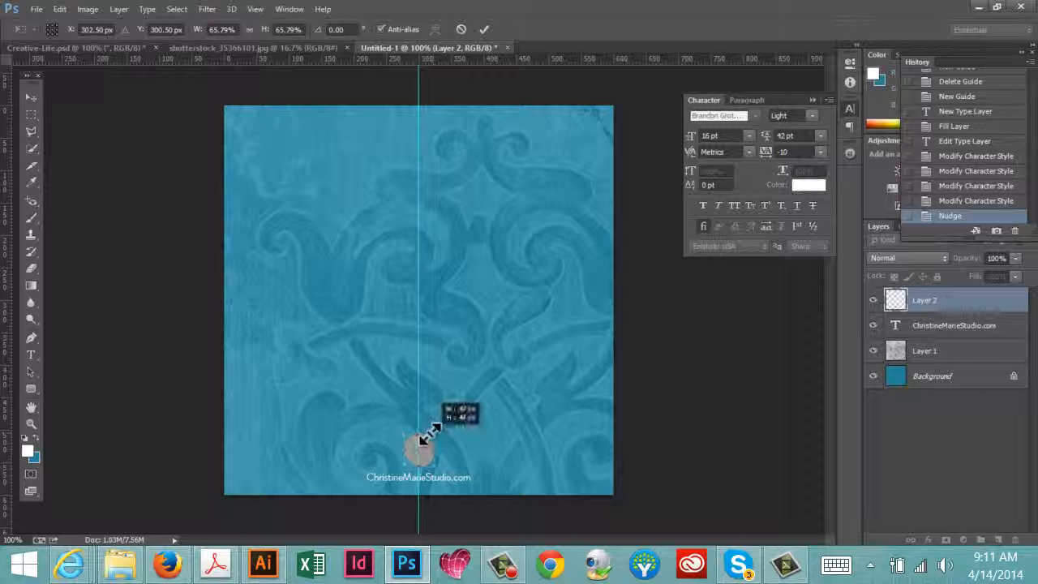
{"action": "key", "text": "Return"}
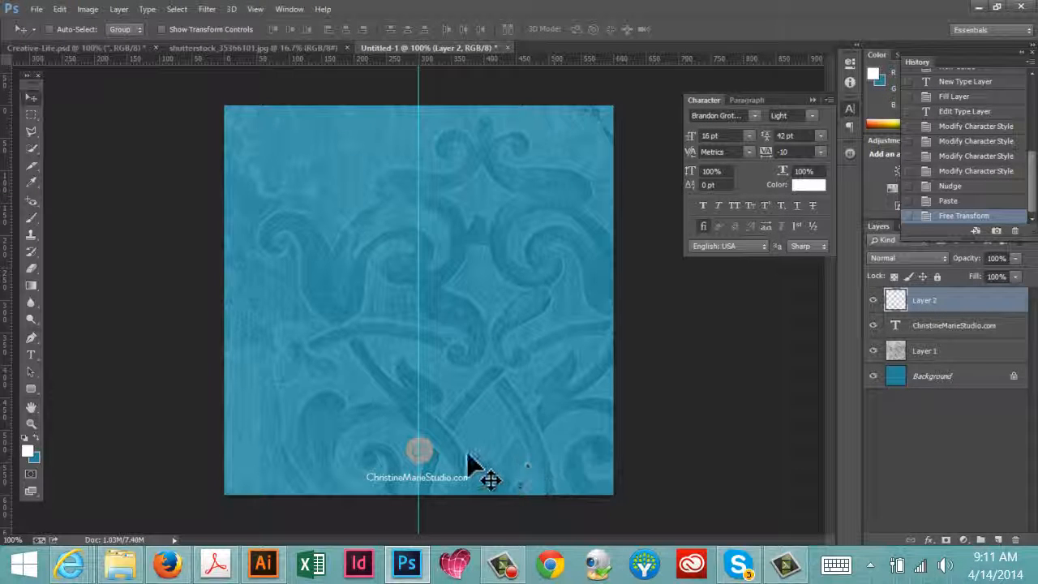
{"action": "key", "text": "Down"}
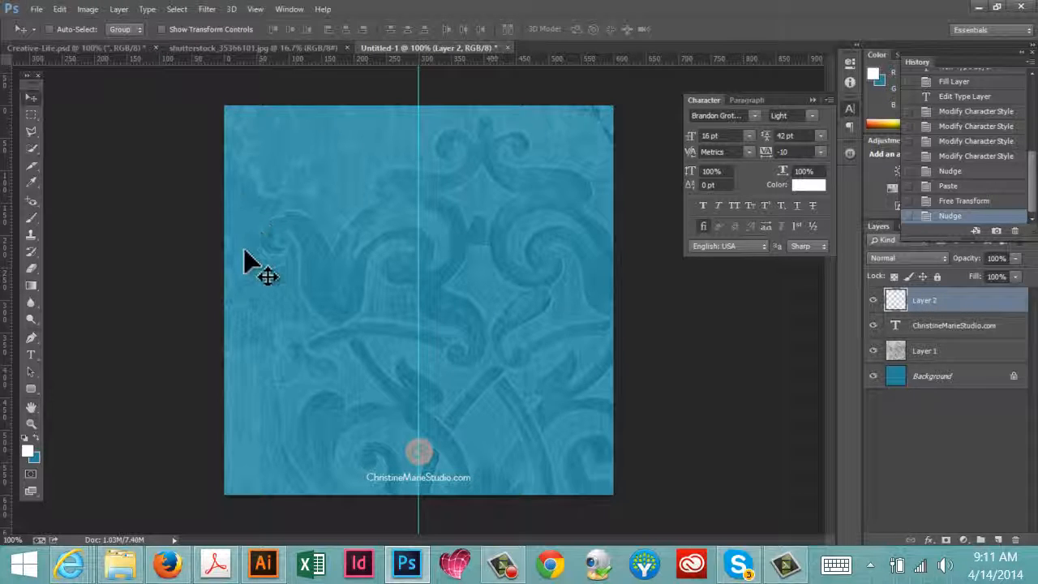
Lock the logo layer's transparent pixels, fill it with white and set its opacity to 70%.
{"action": "left_click", "coordinate": [894, 275]}
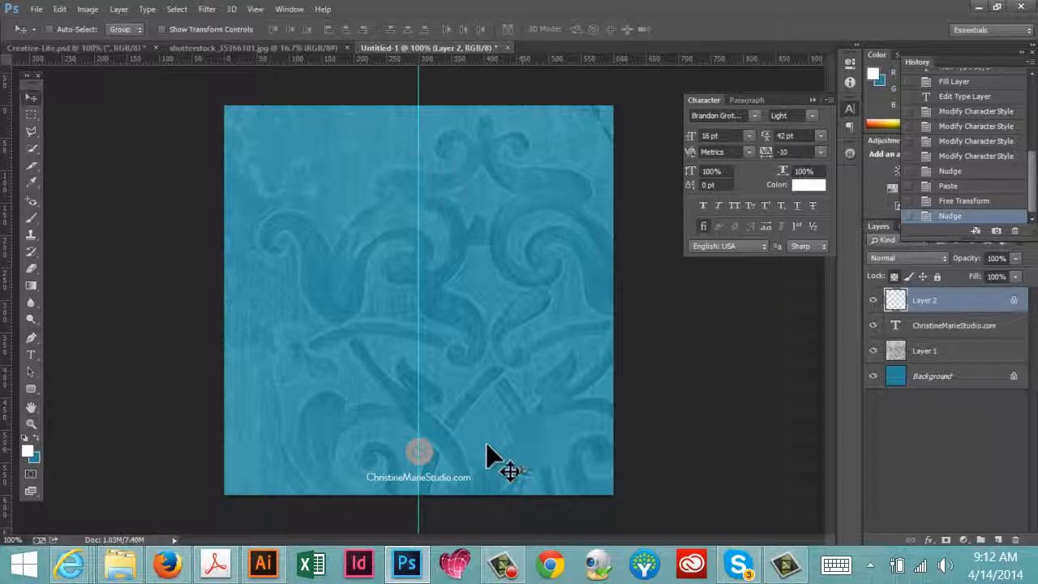
{"action": "key", "text": "alt+BackSpace"}
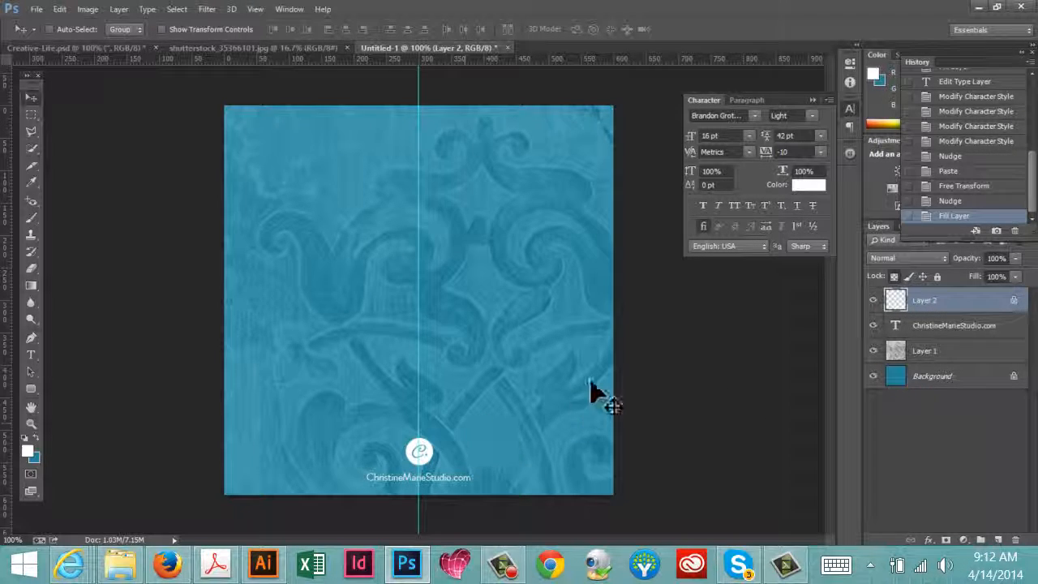
{"action": "left_click_drag", "start_coordinate": [1002, 259], "coordinate": [961, 263]}
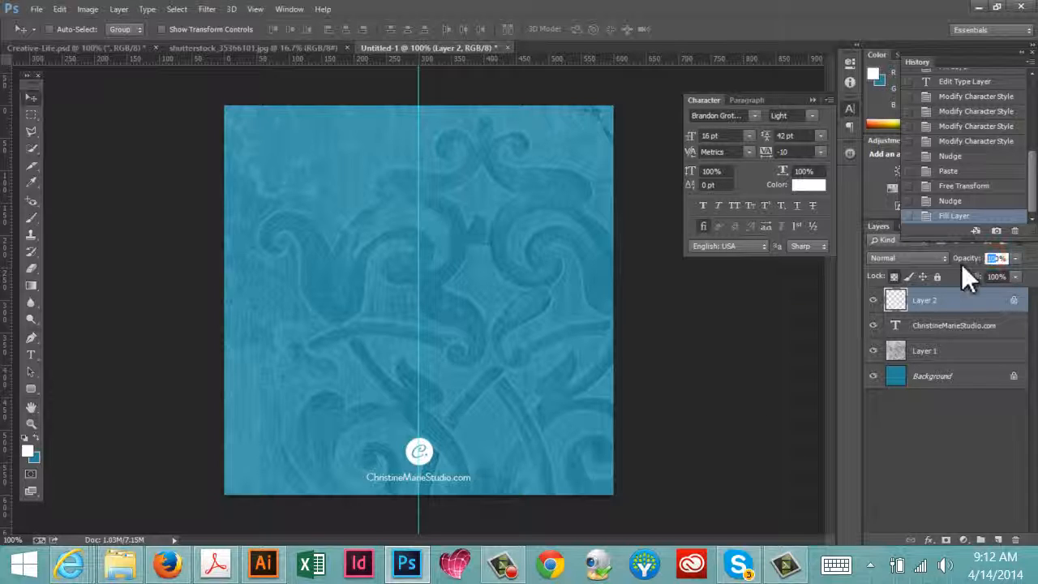
{"action": "type", "text": "70"}
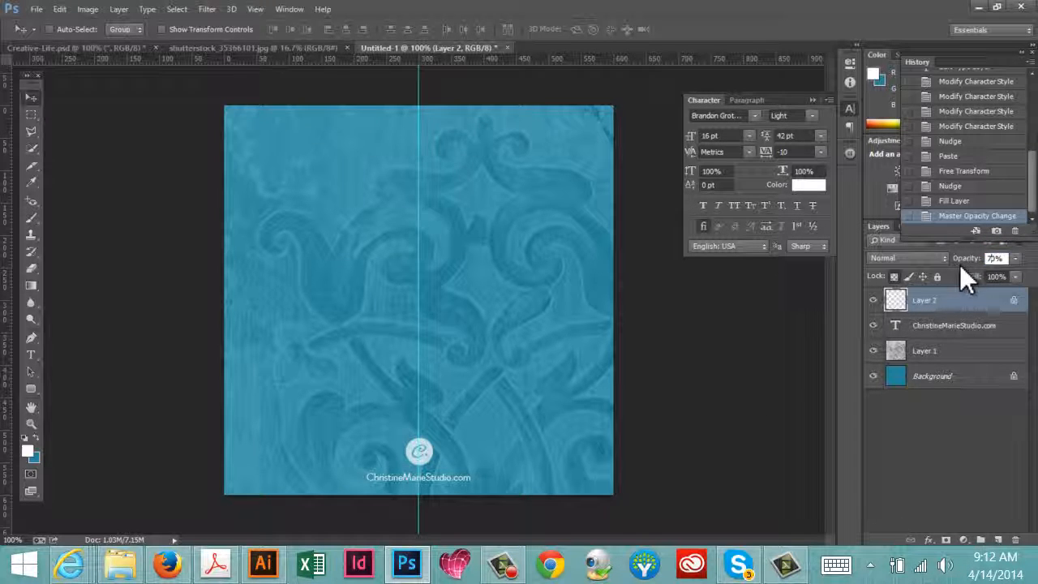
Nudge the ChristineMarieStudio.com text layer up slightly, closer to the logo.
{"action": "left_click", "coordinate": [30, 114]}
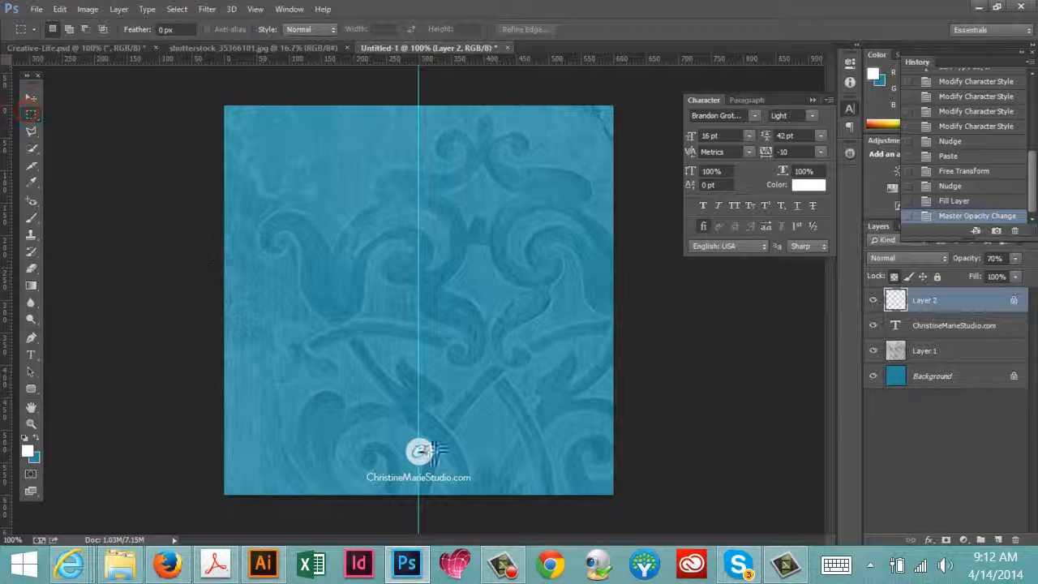
{"action": "left_click", "coordinate": [924, 326]}
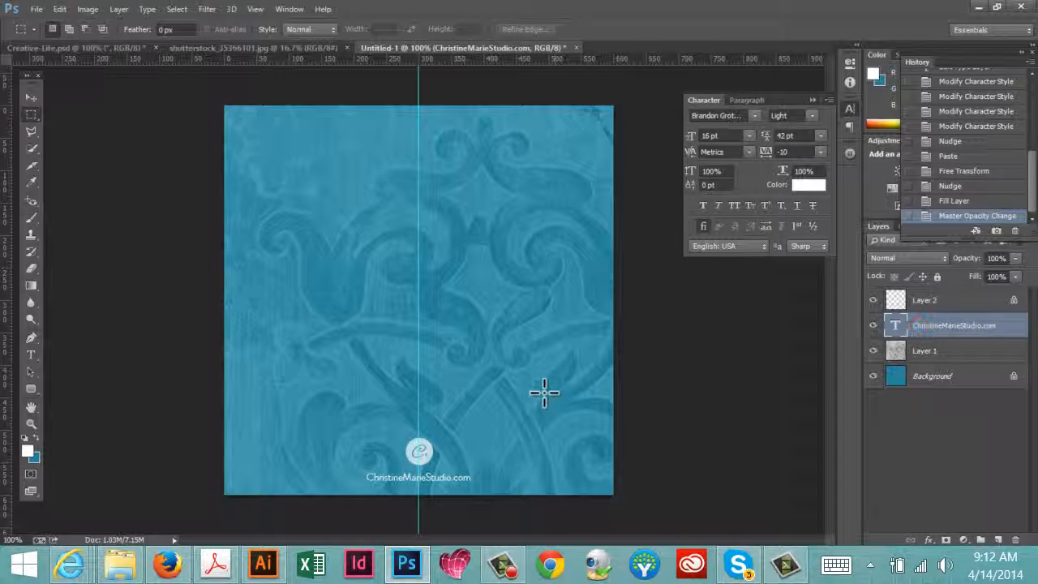
{"action": "key", "text": "v"}
{"action": "key", "text": "Up"}
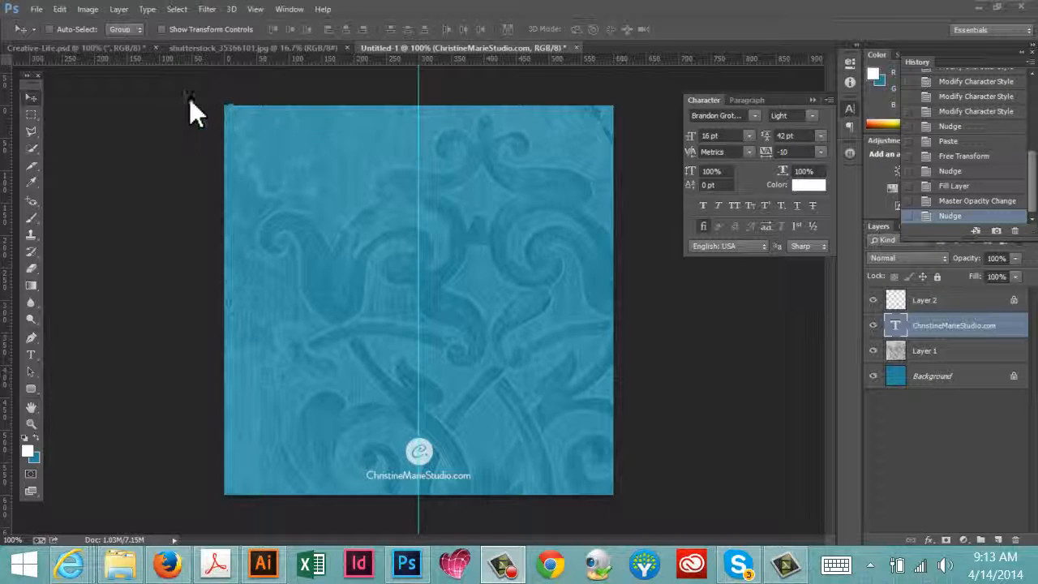
Add the centred text "To Live A" on the vertical guide in the upper canvas, using Creative-Life.psd as reference.
{"action": "left_click", "coordinate": [114, 45]}
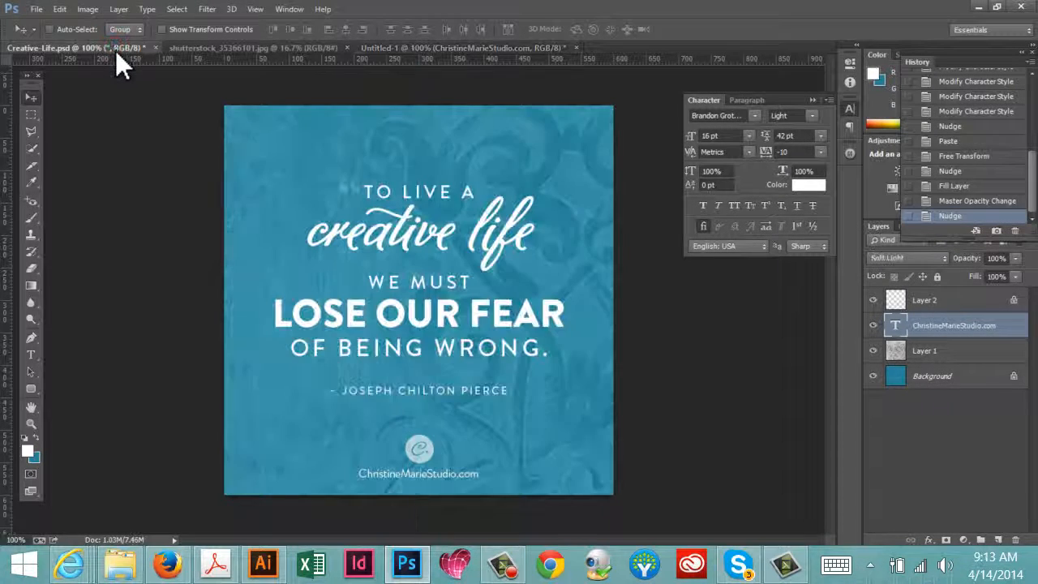
{"action": "left_click", "coordinate": [487, 49]}
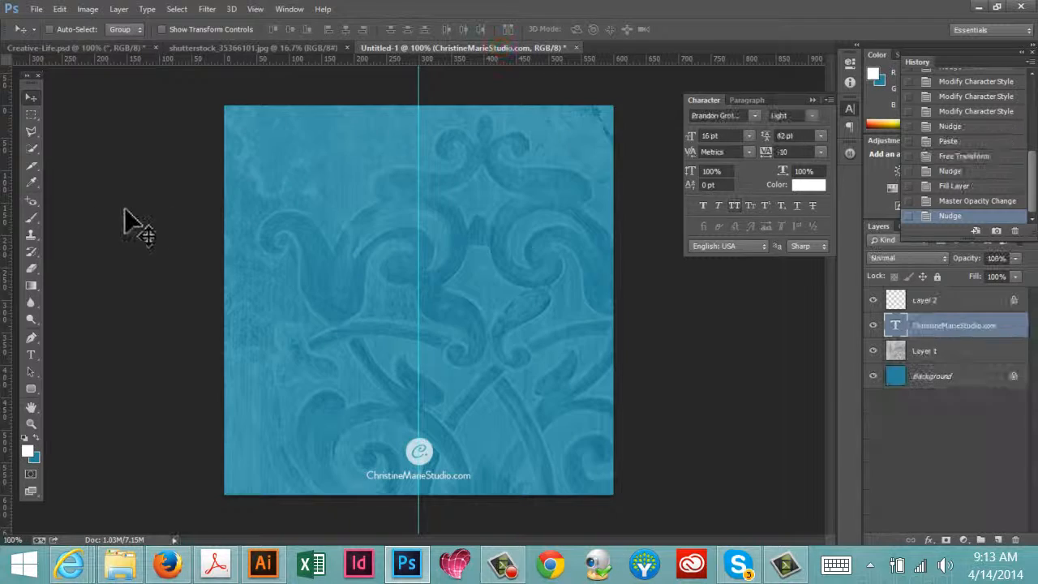
{"action": "left_click", "coordinate": [31, 354]}
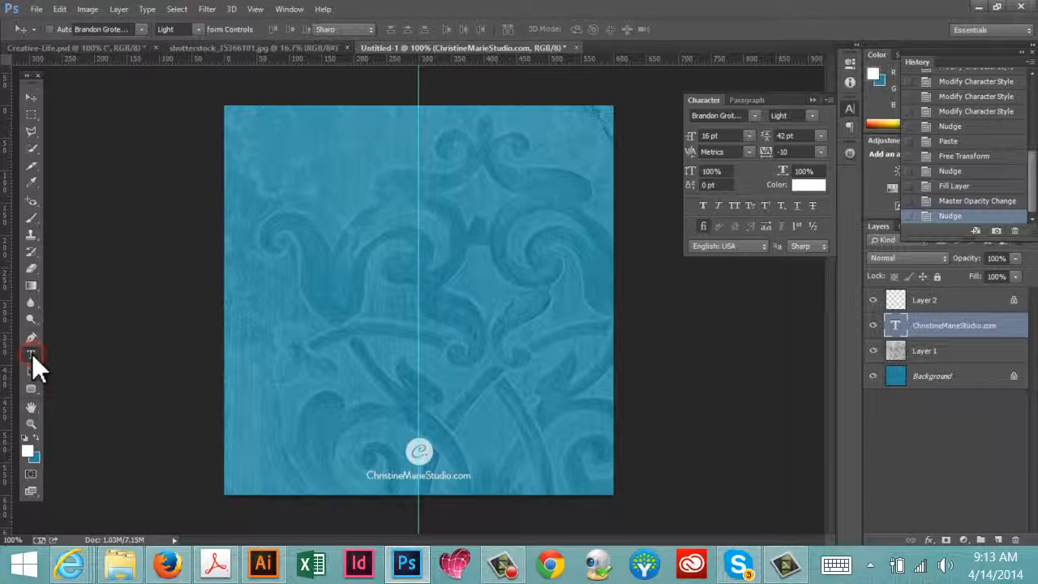
{"action": "left_click", "coordinate": [417, 203]}
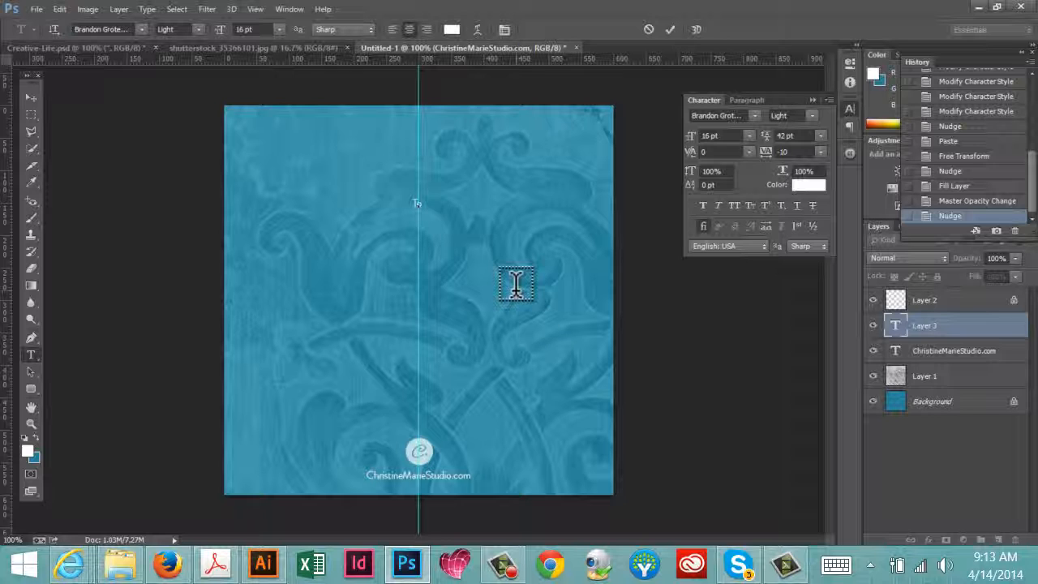
{"action": "type", "text": "To Live A"}
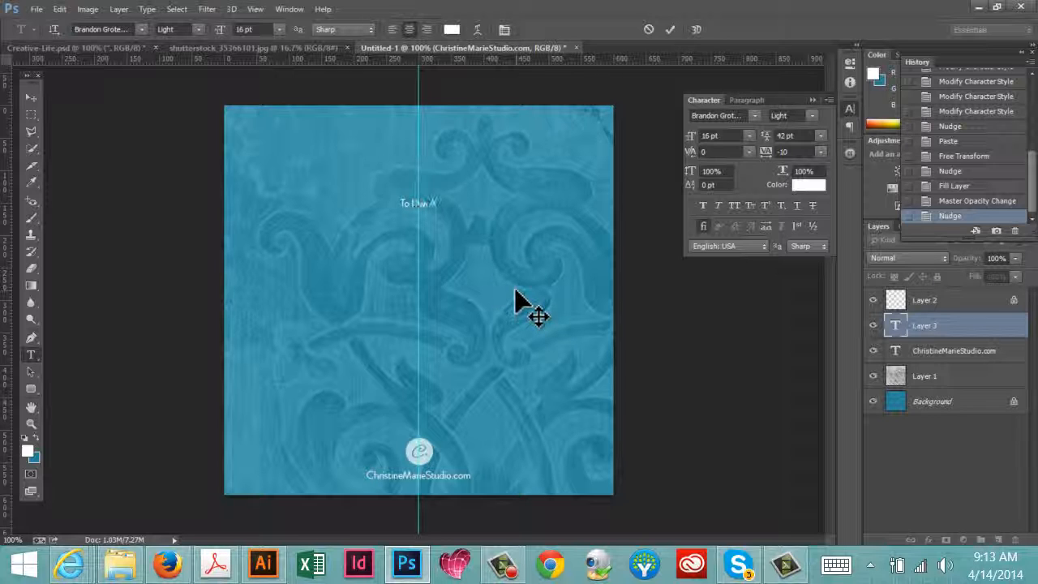
Format the "To Live A" text as 28 pt, All Caps, tracking 200 and Medium font style.
{"action": "left_click", "coordinate": [895, 325], "text": "ctrl"}
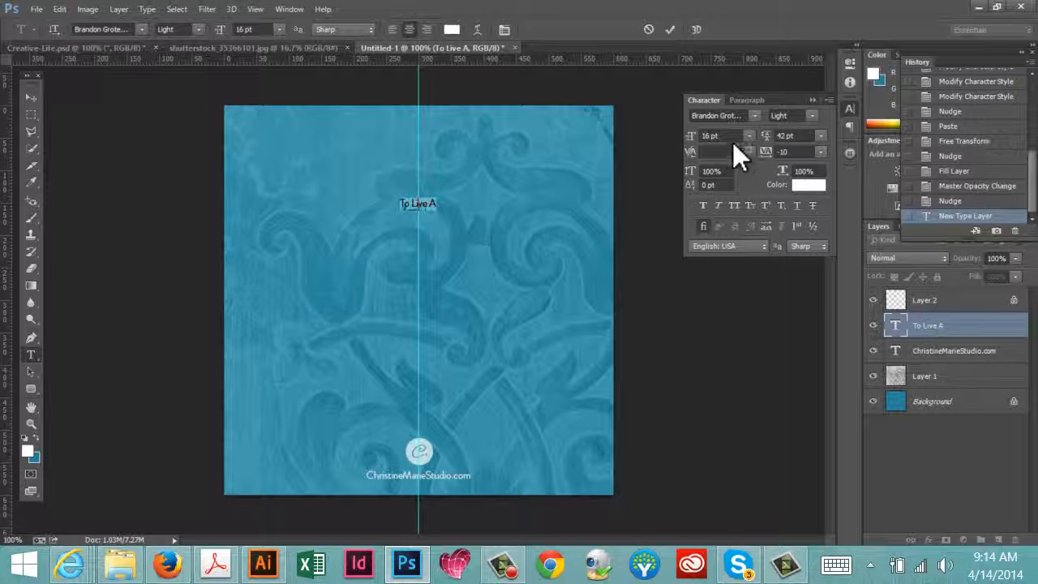
{"action": "type", "text": "28"}
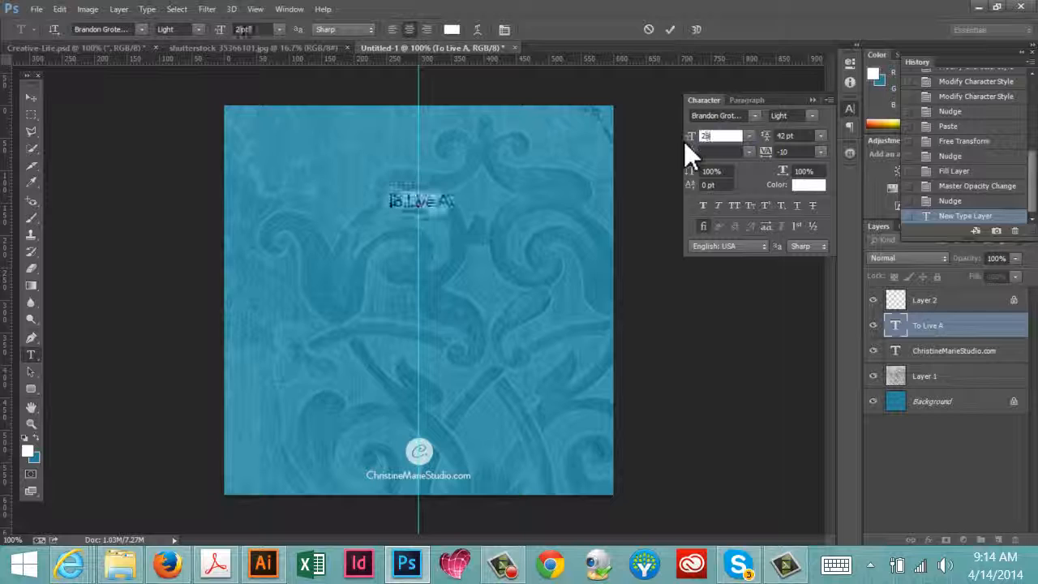
{"action": "left_click", "coordinate": [733, 205]}
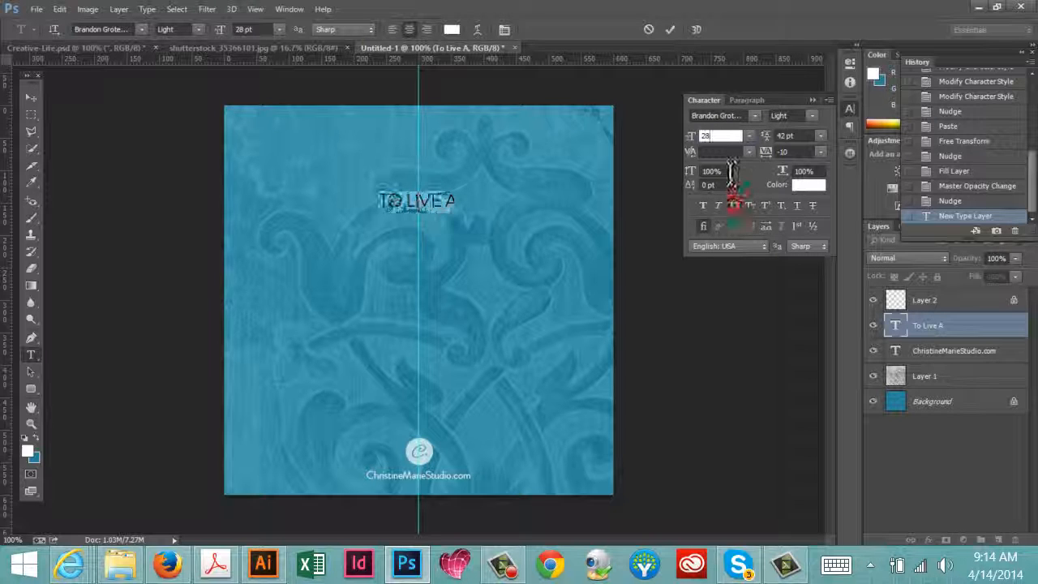
{"action": "left_click", "coordinate": [800, 154]}
{"action": "type", "text": "200"}
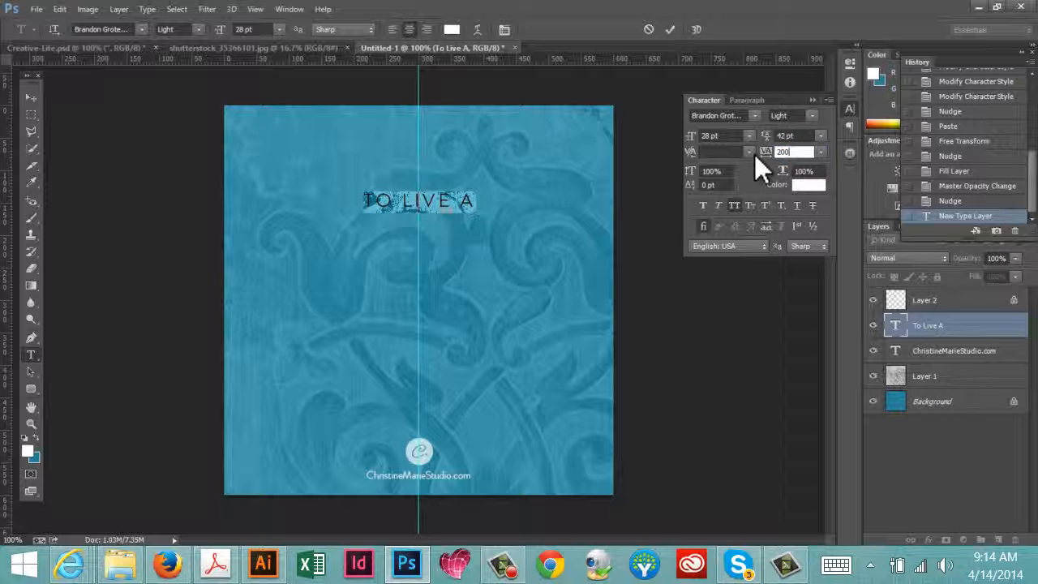
{"action": "left_click", "coordinate": [810, 115]}
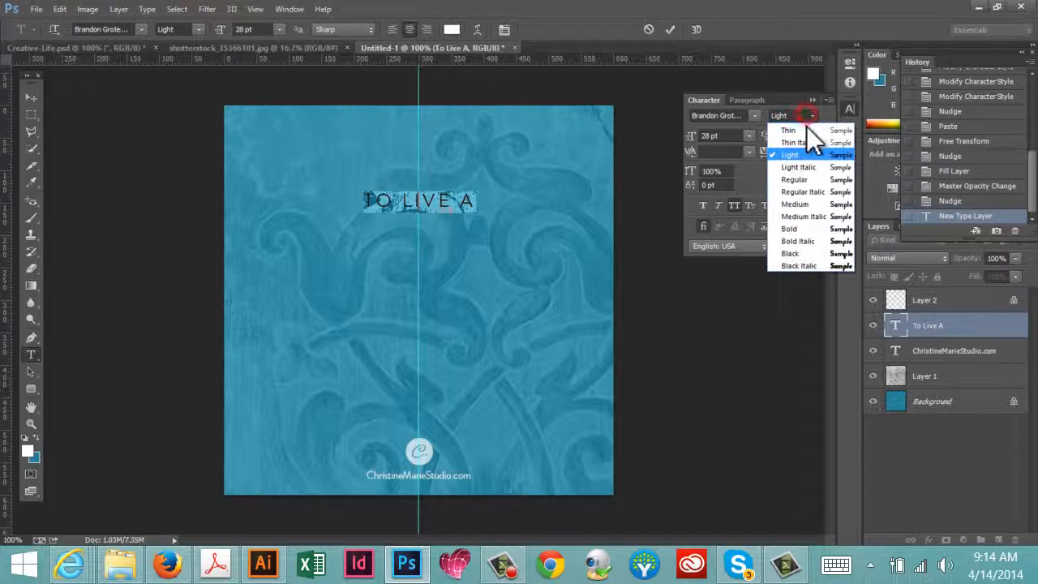
{"action": "left_click", "coordinate": [802, 196]}
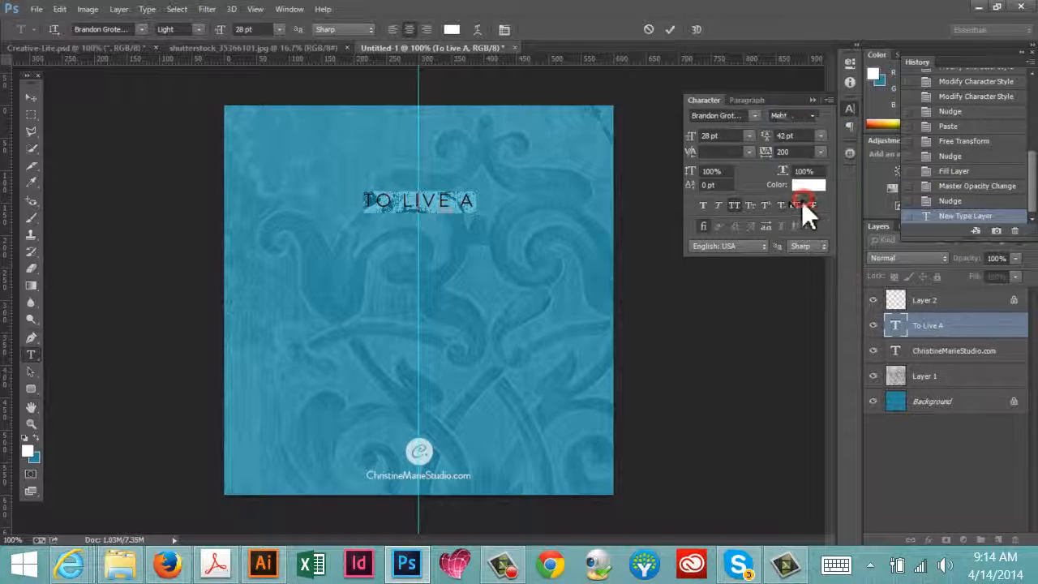
Move the "To Live A" text up slightly along the guide and compare its position with Creative-Life.psd.
{"action": "left_click", "coordinate": [27, 91]}
{"action": "left_click_drag", "start_coordinate": [478, 235], "coordinate": [475, 225]}
{"action": "key", "text": "ctrl+Tab"}
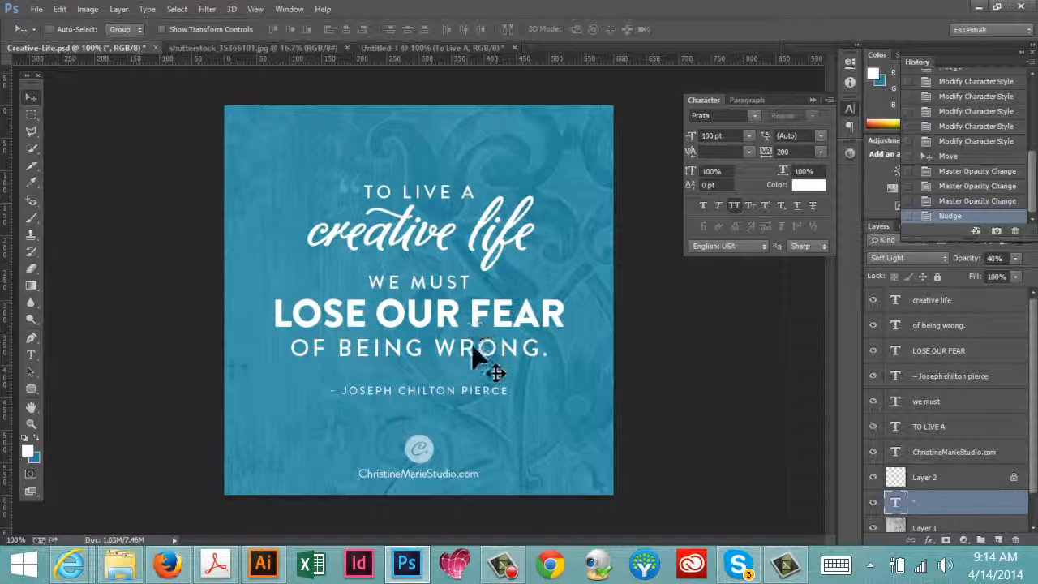
{"action": "left_click", "coordinate": [445, 48]}
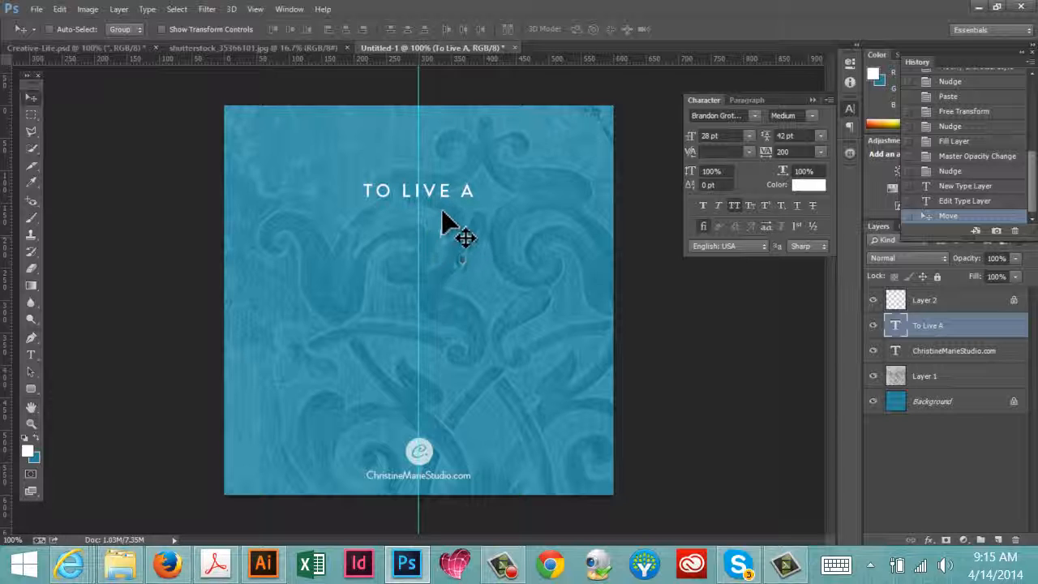
Duplicate the "To Live A" text five times down the vertical guide as placeholders for the remaining quote lines.
{"action": "left_click_drag", "start_coordinate": [463, 205], "coordinate": [452, 399]}
{"action": "key", "text": "ctrl+z"}
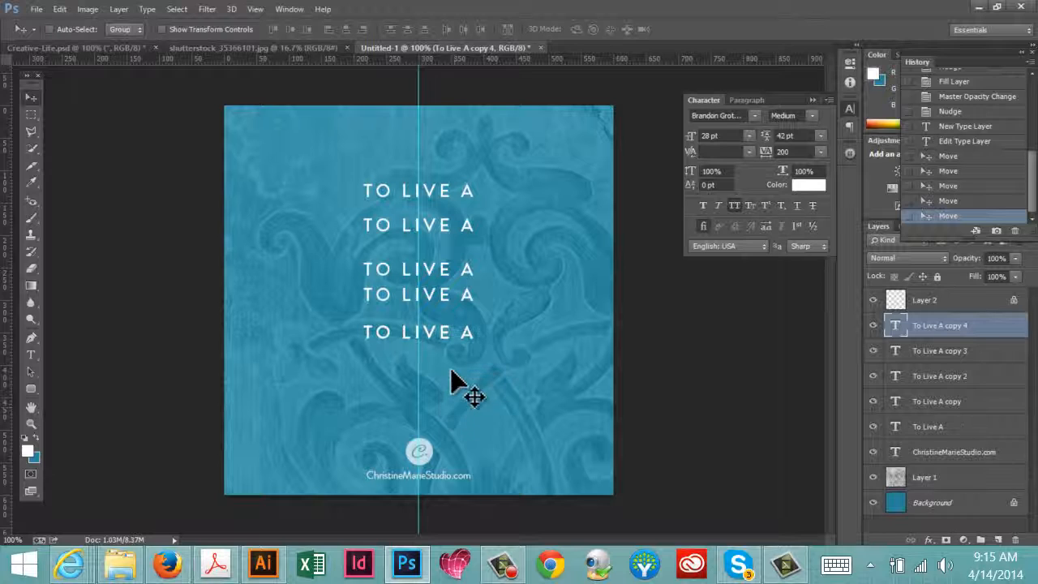
{"action": "left_click_drag", "start_coordinate": [451, 350], "coordinate": [455, 379]}
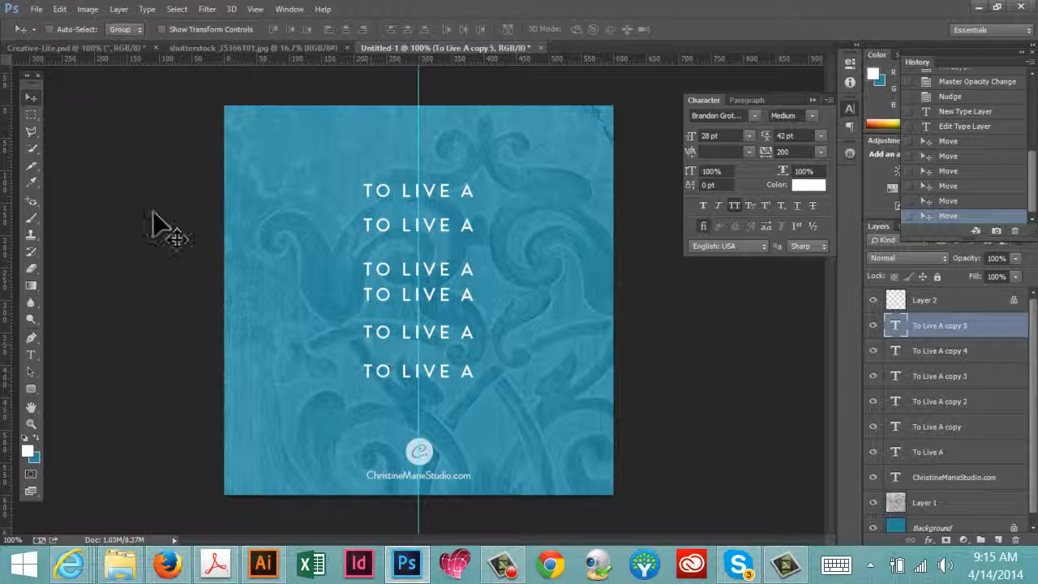
Replace the second placeholder line with the text "creative life".
{"action": "left_click", "coordinate": [30, 354]}
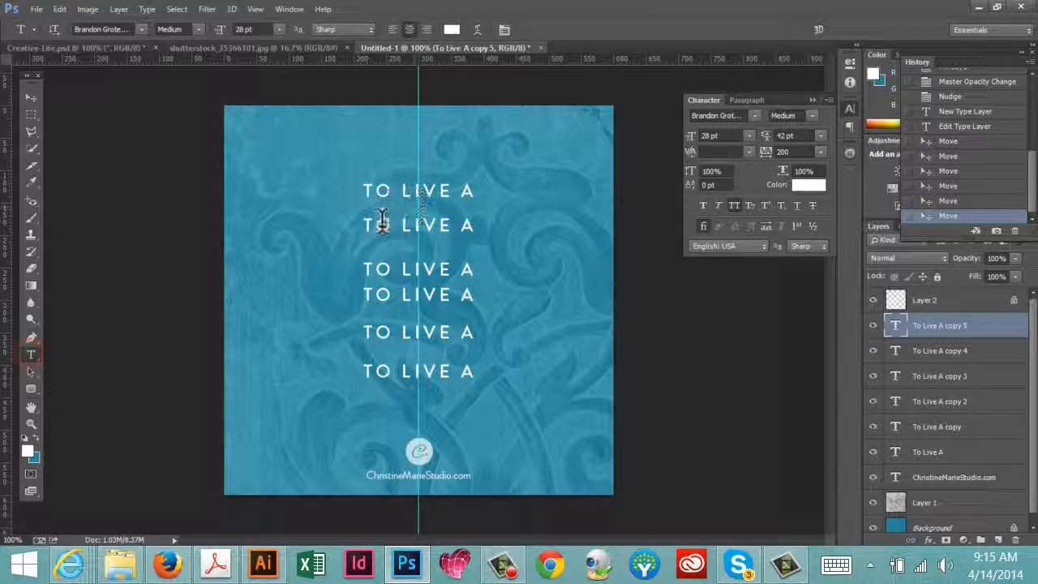
{"action": "double_click", "coordinate": [377, 225]}
{"action": "left_click_drag", "start_coordinate": [476, 225], "coordinate": [327, 231]}
{"action": "type", "text": "CREATIVE"}
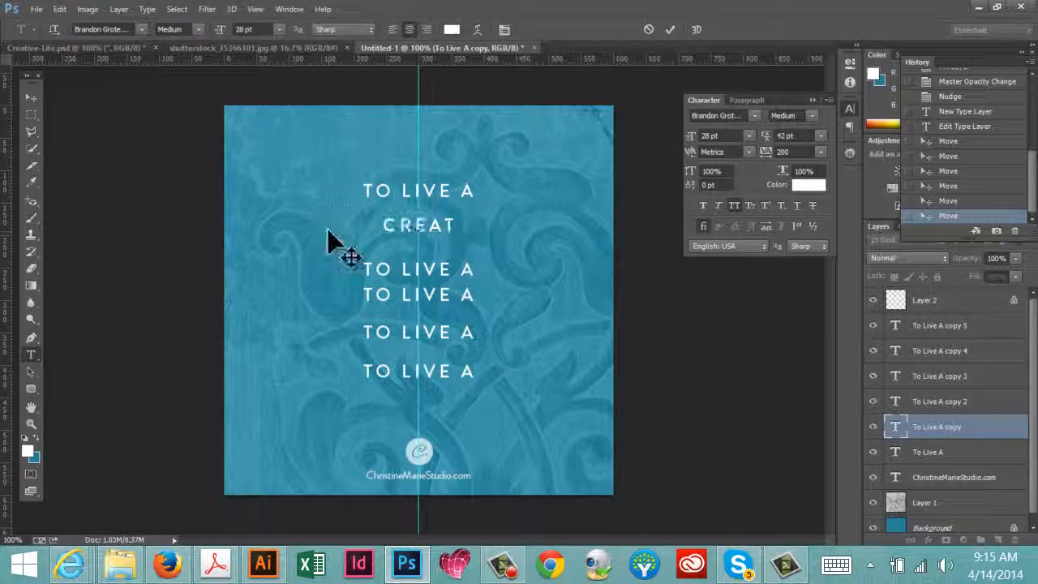
{"action": "key", "text": "BackSpace"}
{"action": "key", "text": "BackSpace"}
{"action": "key", "text": "BackSpace"}
{"action": "key", "text": "BackSpace"}
{"action": "key", "text": "BackSpace"}
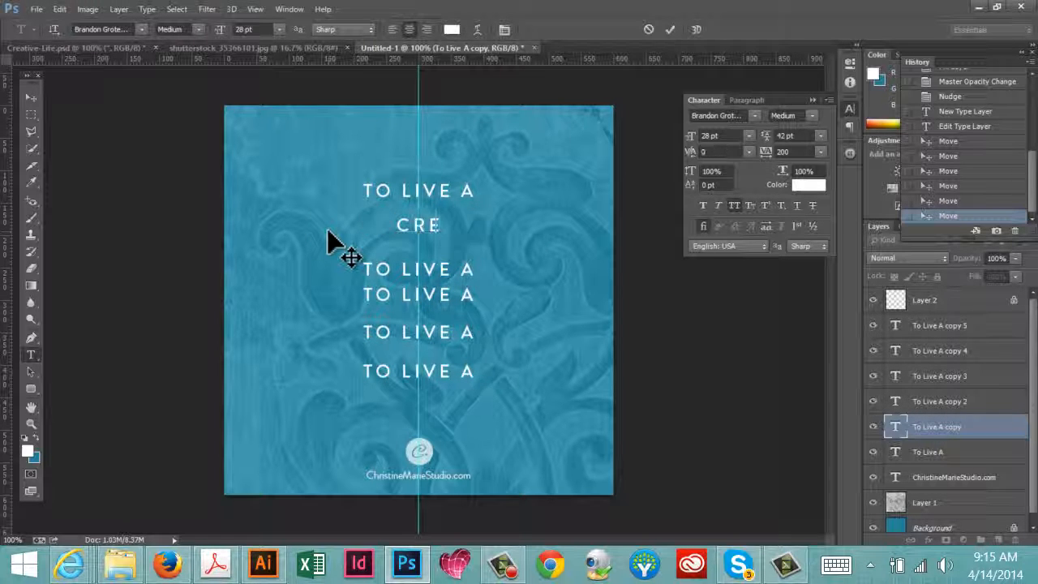
{"action": "type", "text": "ATIVE L"}
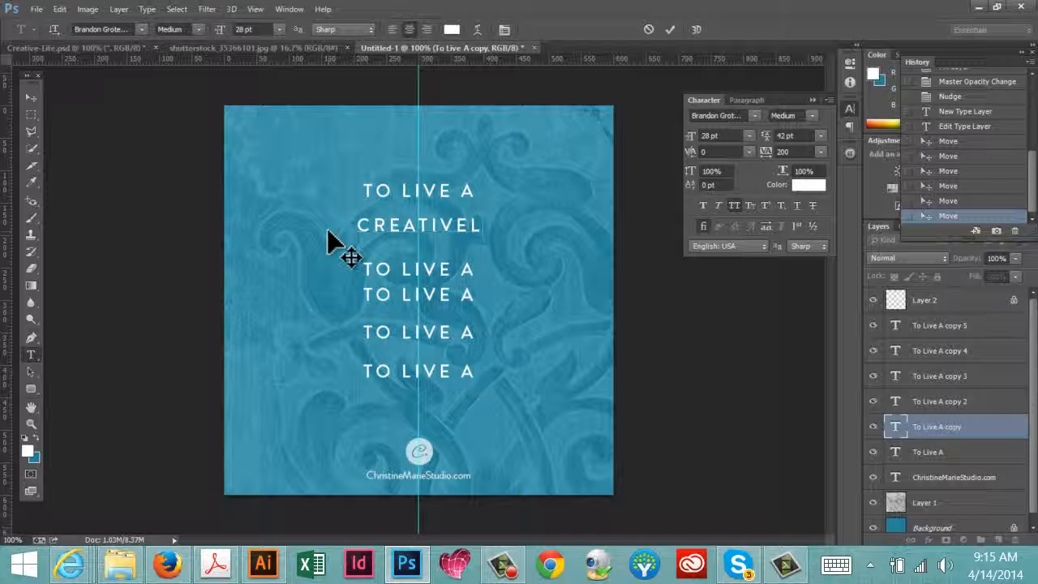
{"action": "key", "text": "BackSpace"}
{"action": "type", "text": "LIFE"}
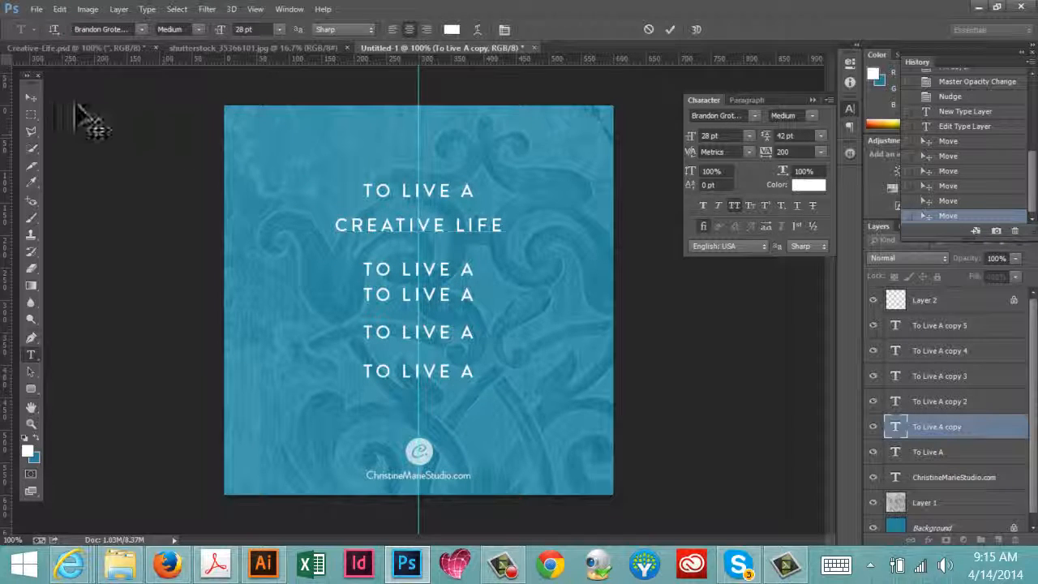
{"action": "right_click", "coordinate": [428, 272]}
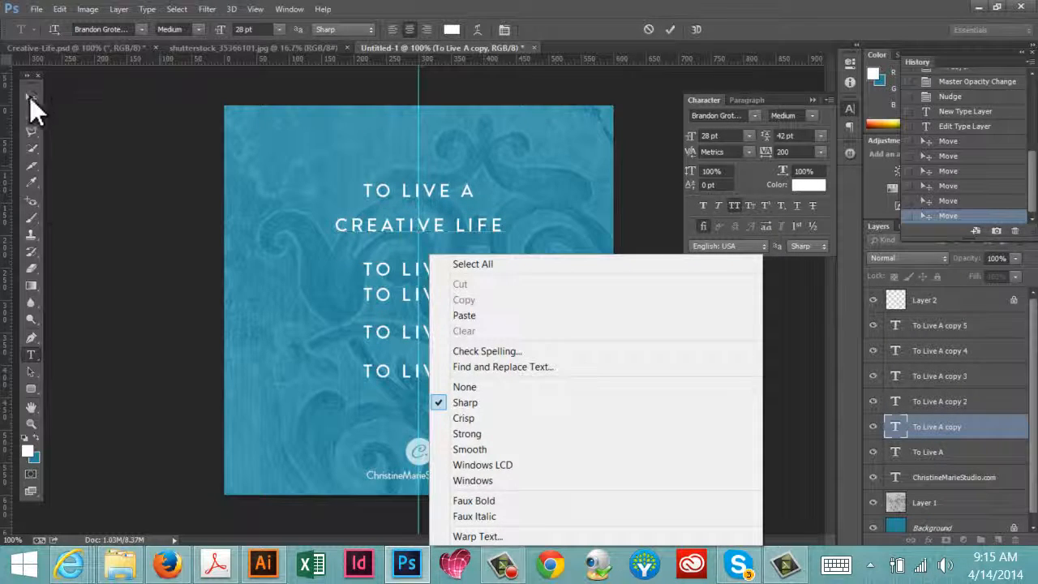
{"action": "left_click", "coordinate": [21, 94]}
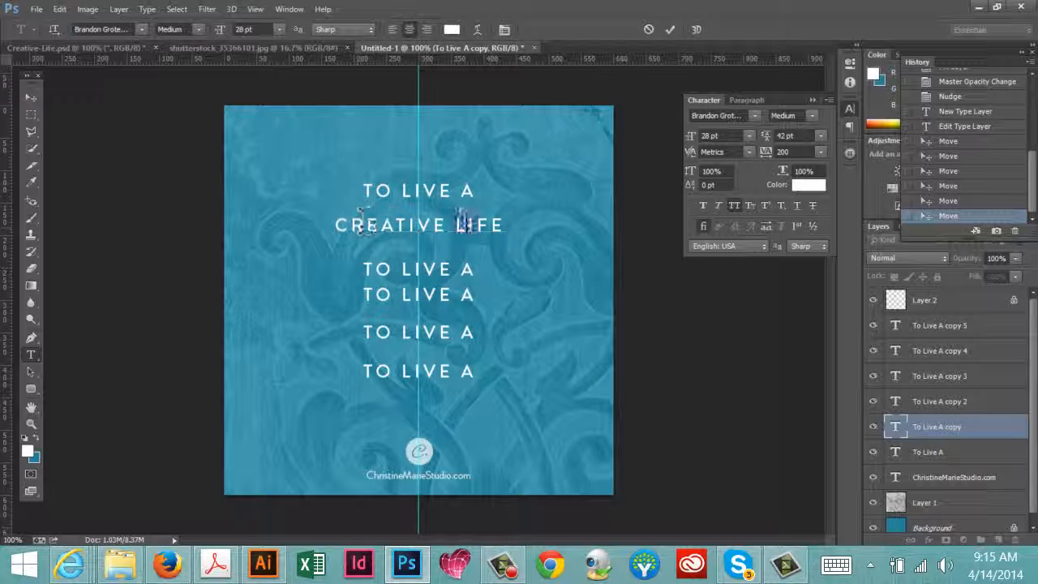
{"action": "left_click_drag", "start_coordinate": [504, 225], "coordinate": [440, 221]}
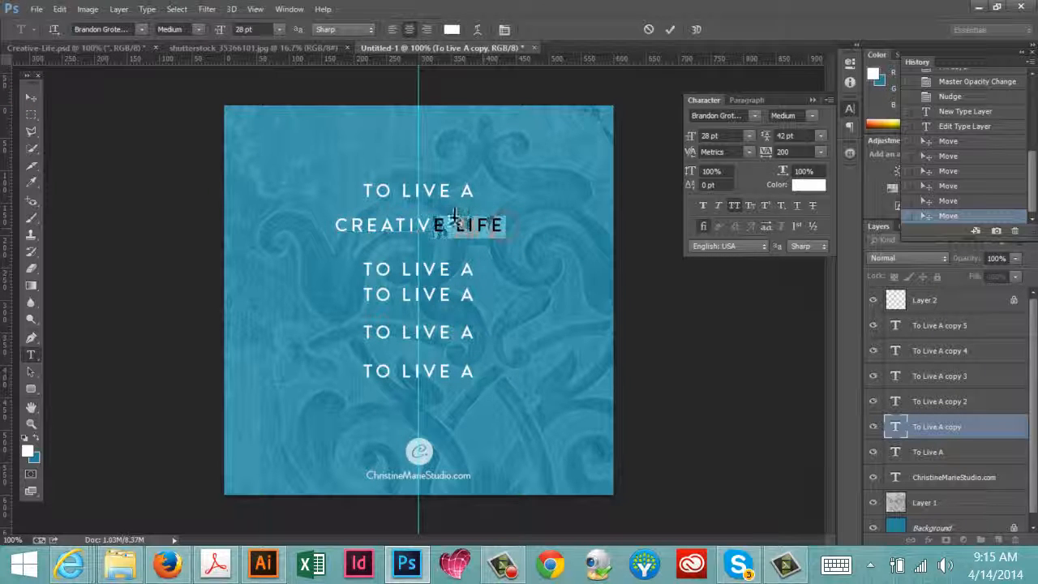
{"action": "left_click", "coordinate": [32, 96]}
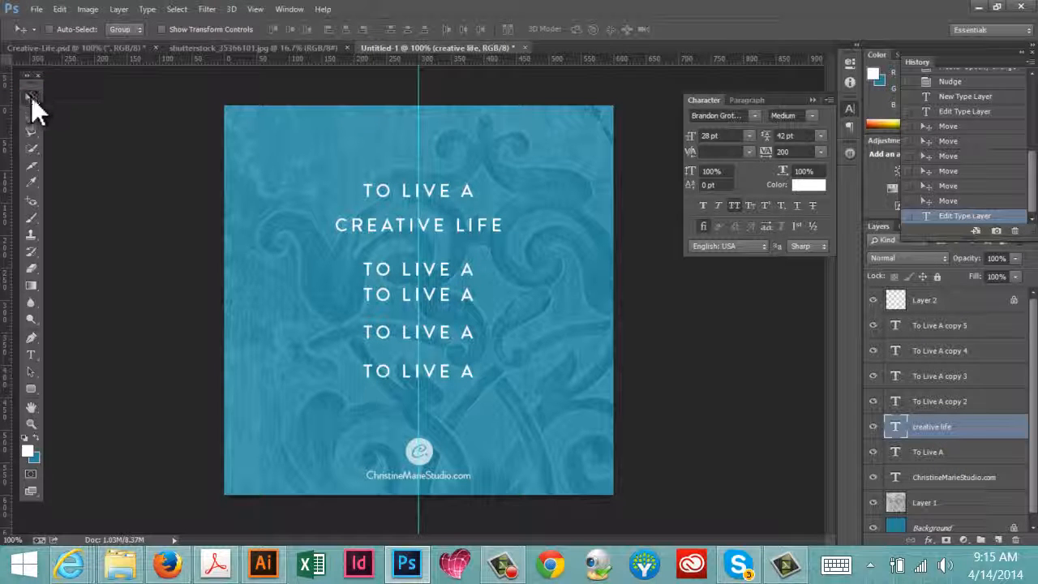
Replace the third placeholder line with the text "You must".
{"action": "left_click", "coordinate": [30, 354]}
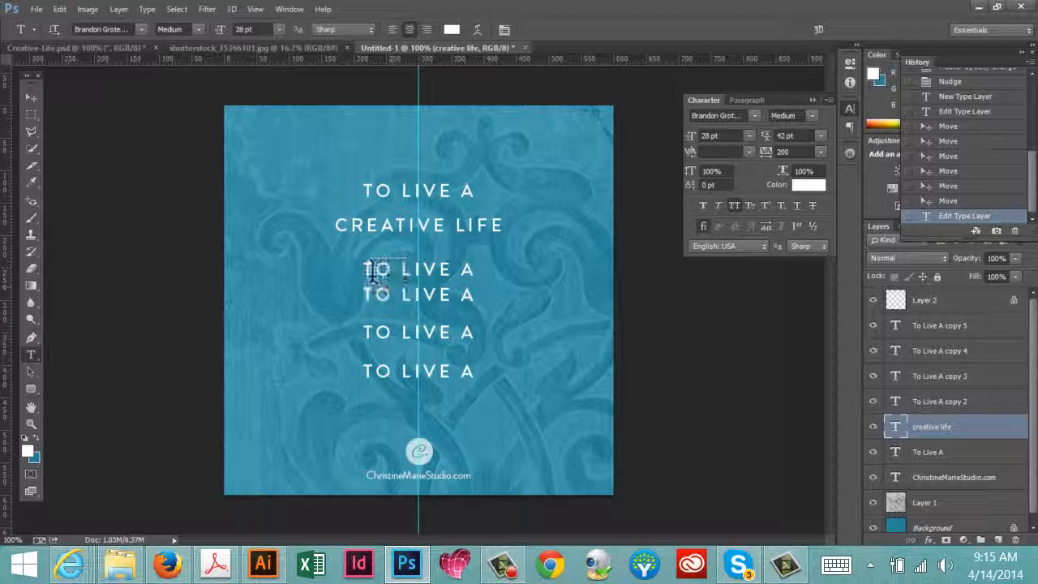
{"action": "left_click_drag", "start_coordinate": [366, 266], "coordinate": [493, 260]}
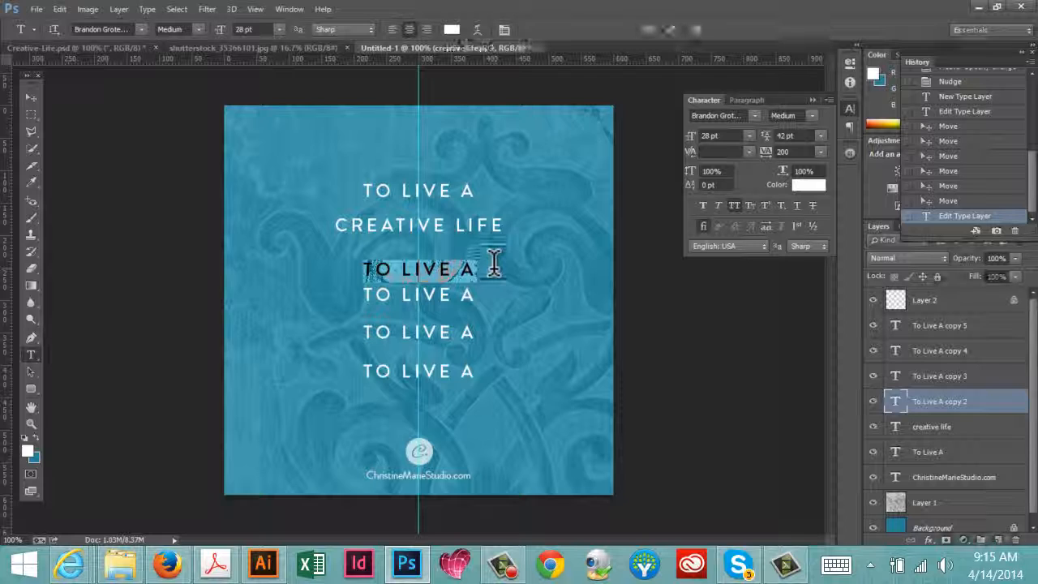
{"action": "type", "text": "You mus"}
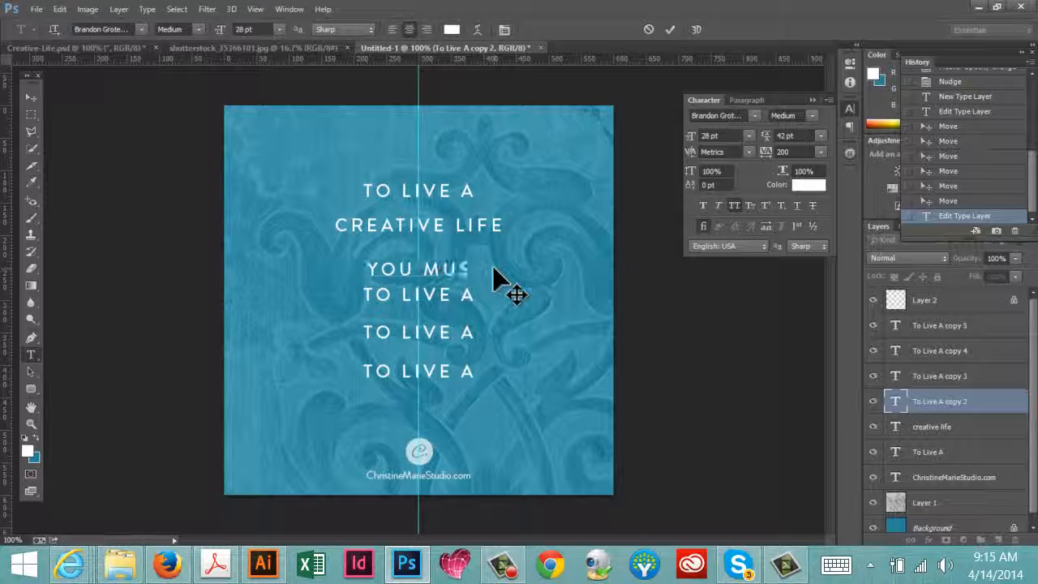
{"action": "left_click", "coordinate": [33, 97]}
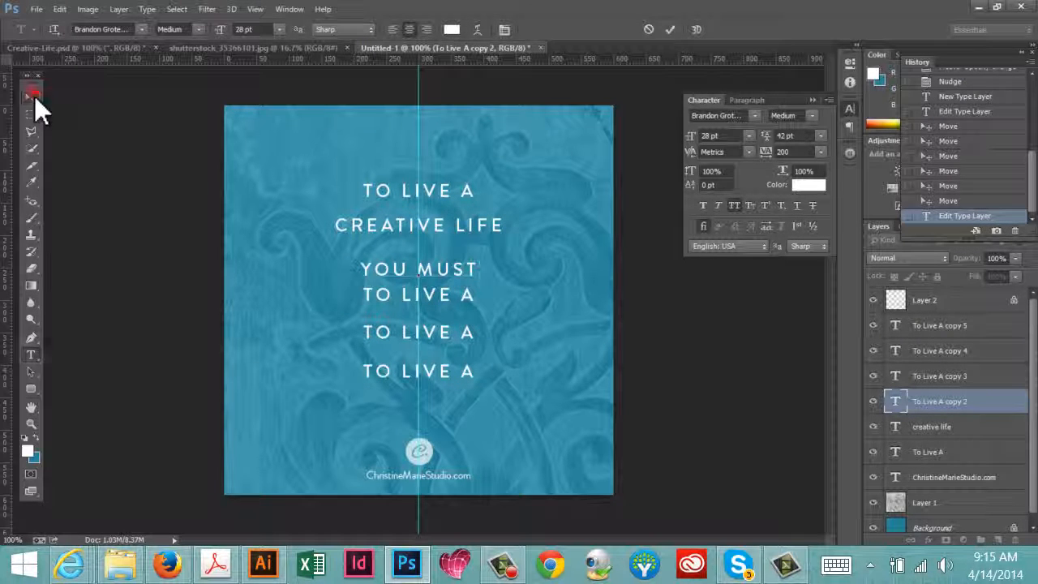
Check the quote wording in Creative-Life.psd and change "You" to "we" in the third line.
{"action": "left_click", "coordinate": [31, 355]}
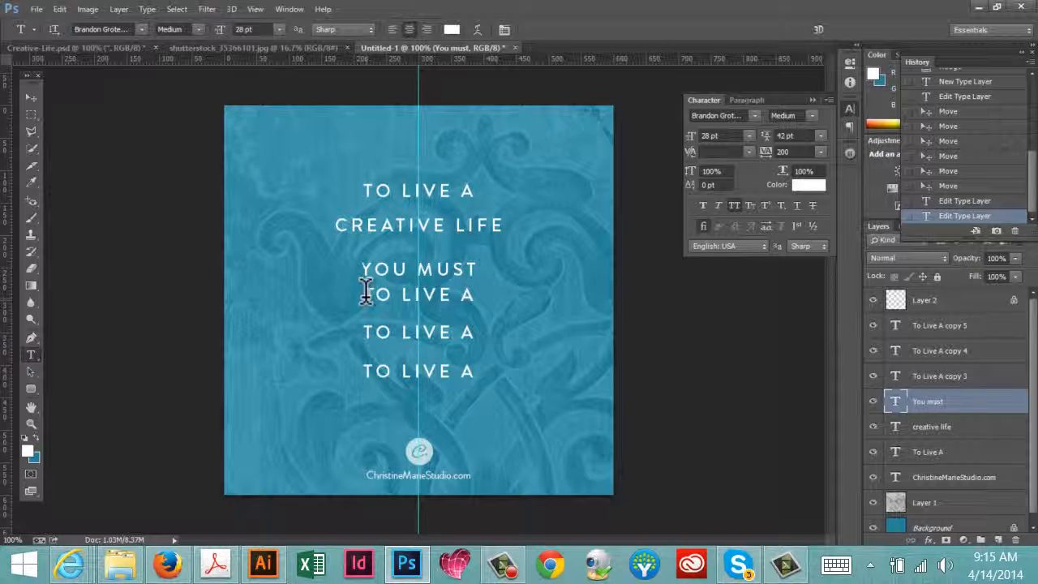
{"action": "left_click_drag", "start_coordinate": [367, 293], "coordinate": [527, 283]}
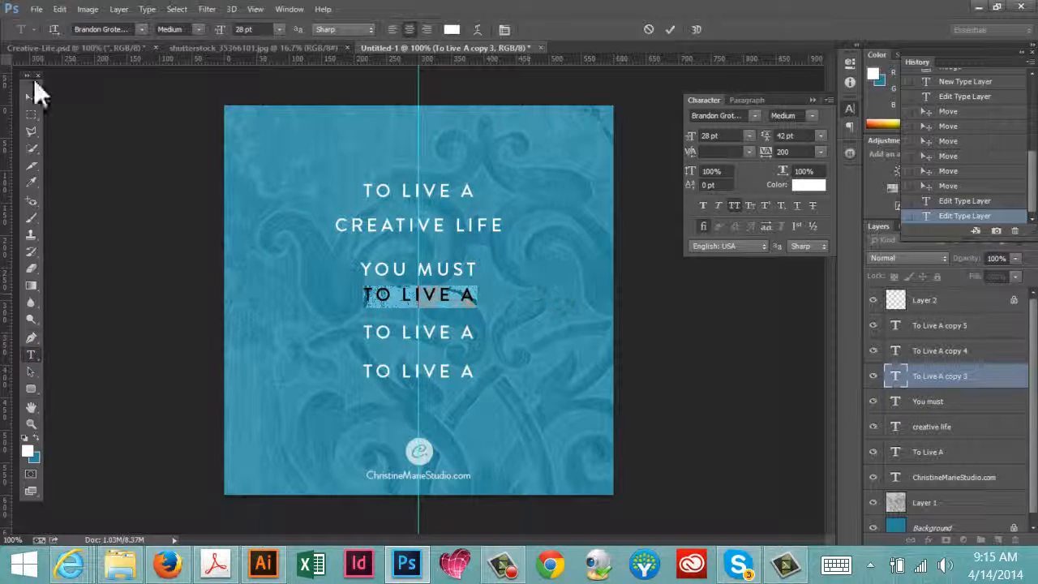
{"action": "left_click", "coordinate": [111, 47]}
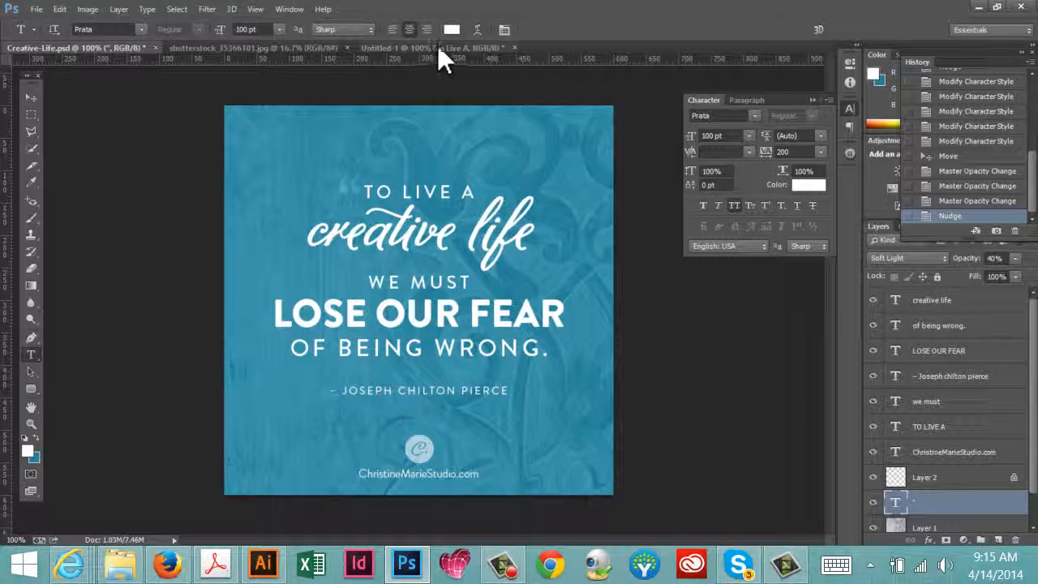
{"action": "left_click", "coordinate": [437, 47]}
{"action": "left_click_drag", "start_coordinate": [404, 269], "coordinate": [347, 267]}
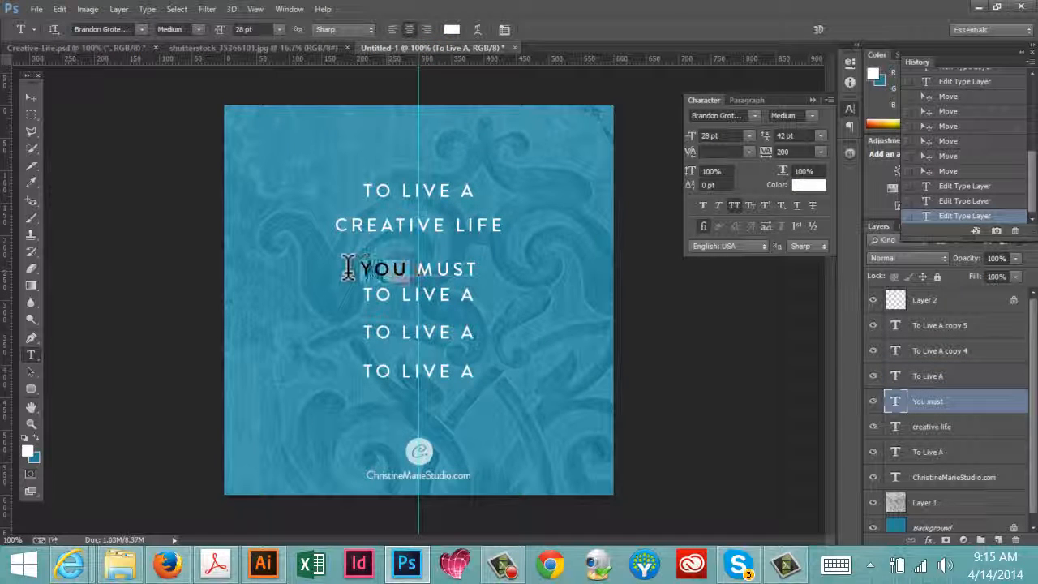
{"action": "type", "text": "WE"}
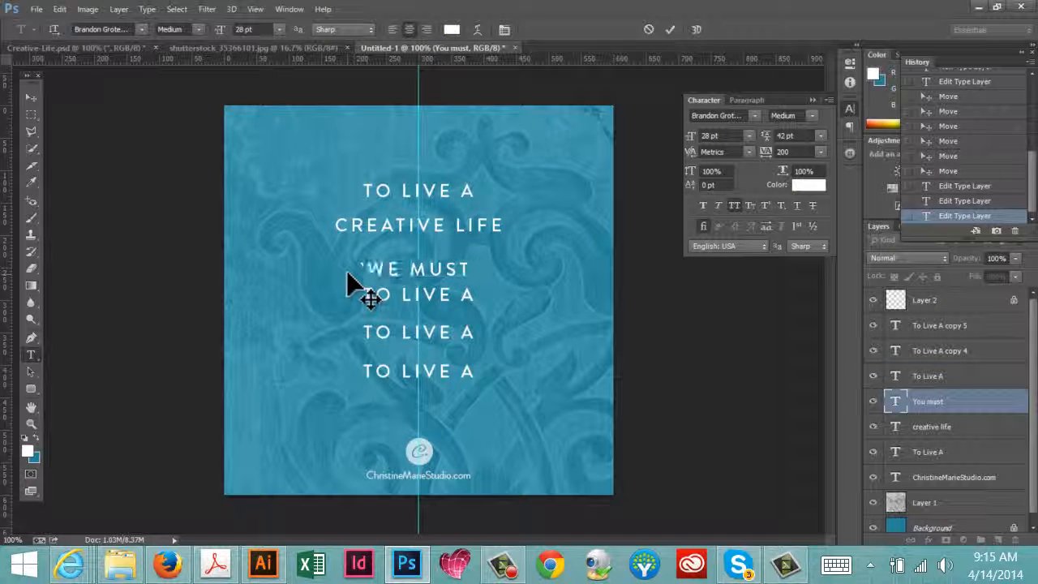
Replace the fourth placeholder line with "lose our fear", using Creative-Life.psd as reference.
{"action": "left_click", "coordinate": [55, 49]}
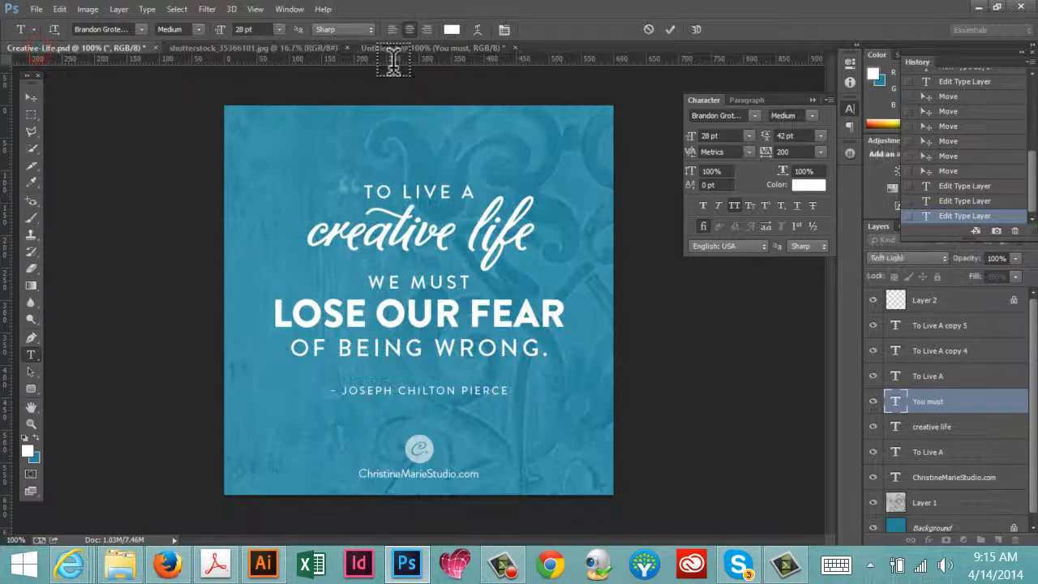
{"action": "left_click", "coordinate": [410, 46]}
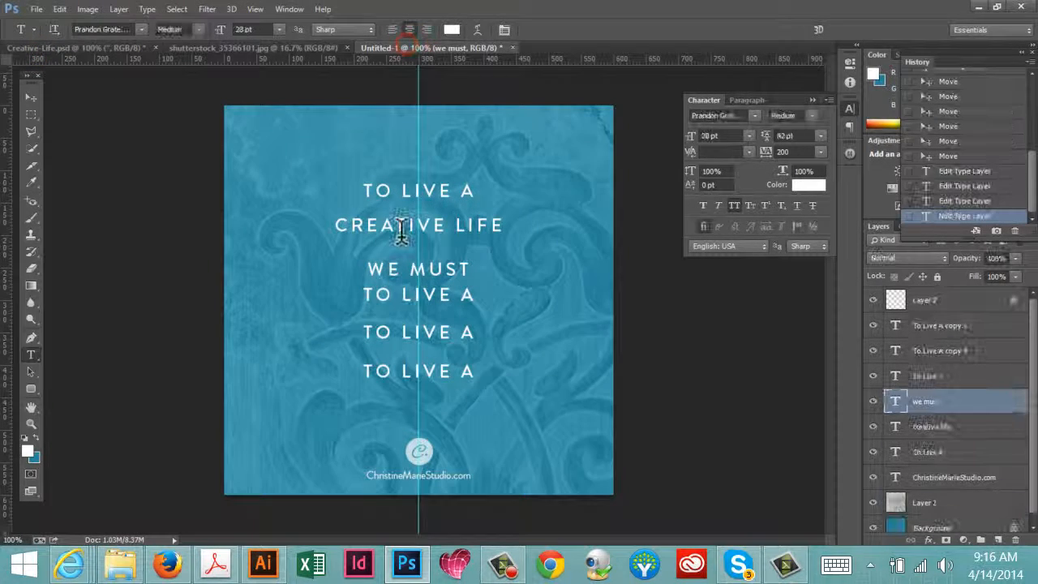
{"action": "left_click_drag", "start_coordinate": [366, 294], "coordinate": [532, 294]}
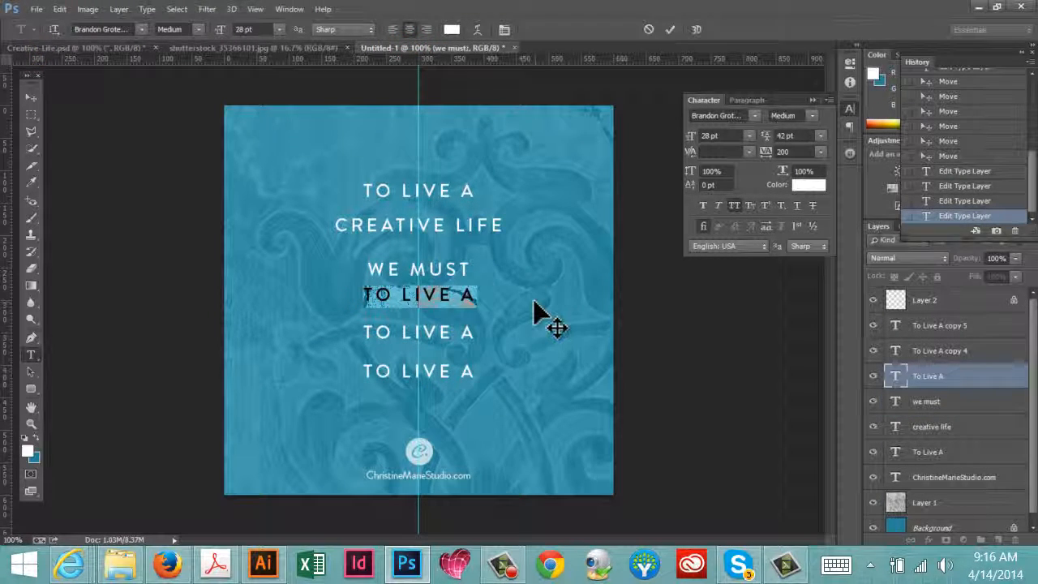
{"action": "type", "text": "LOSE OU"}
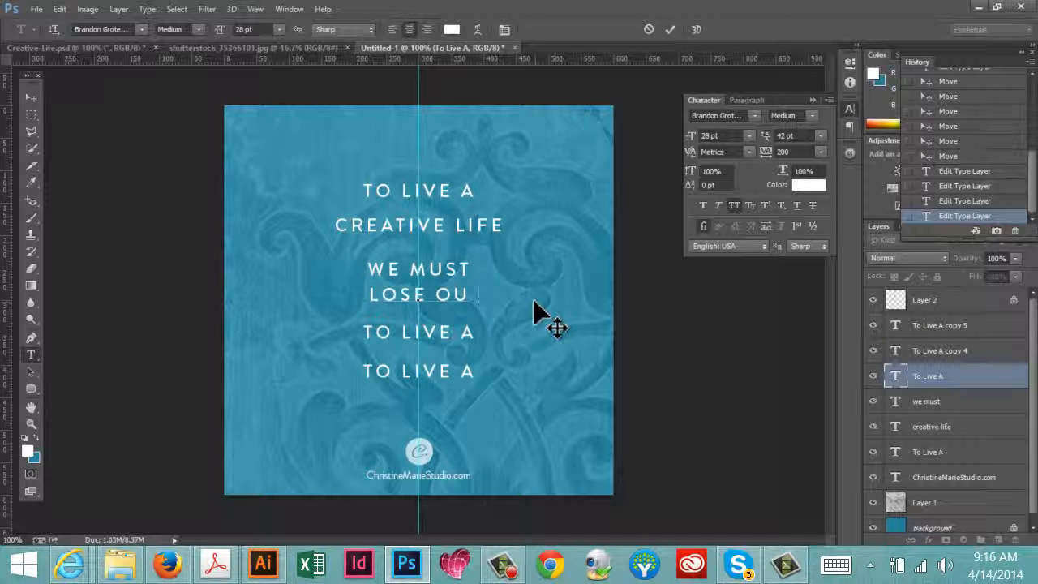
{"action": "type", "text": "R FEAR"}
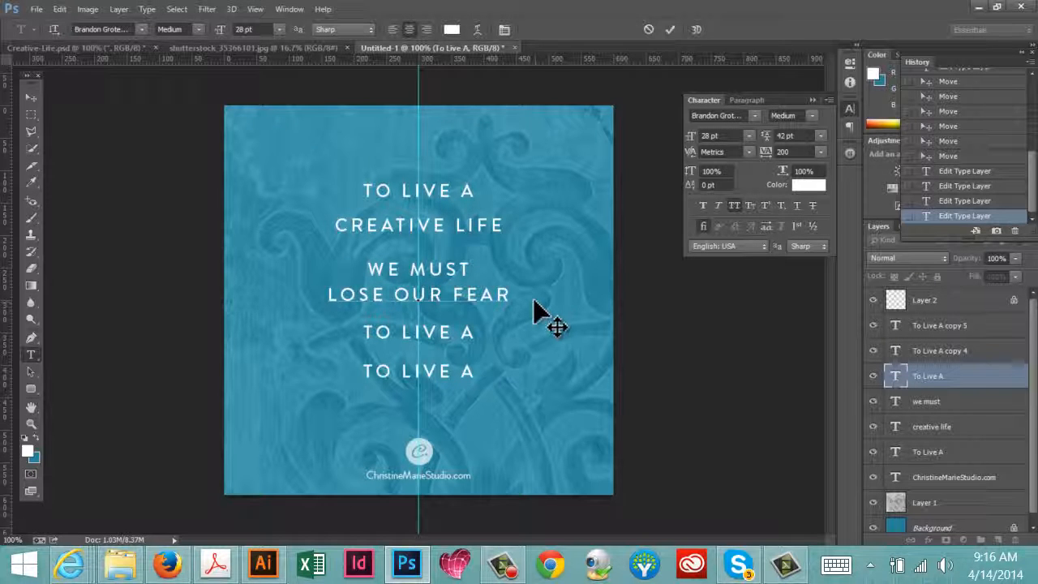
{"action": "left_click", "coordinate": [38, 97]}
Replace the fifth placeholder line with the text "of being wrong.".
{"action": "left_click", "coordinate": [33, 352]}
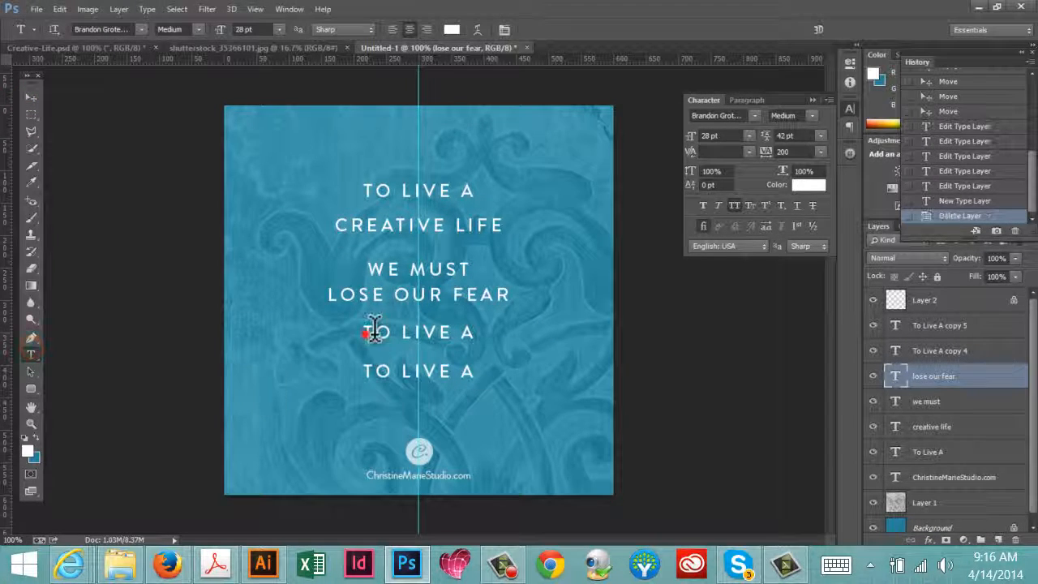
{"action": "left_click_drag", "start_coordinate": [374, 331], "coordinate": [498, 327]}
{"action": "type", "text": "OF BE"}
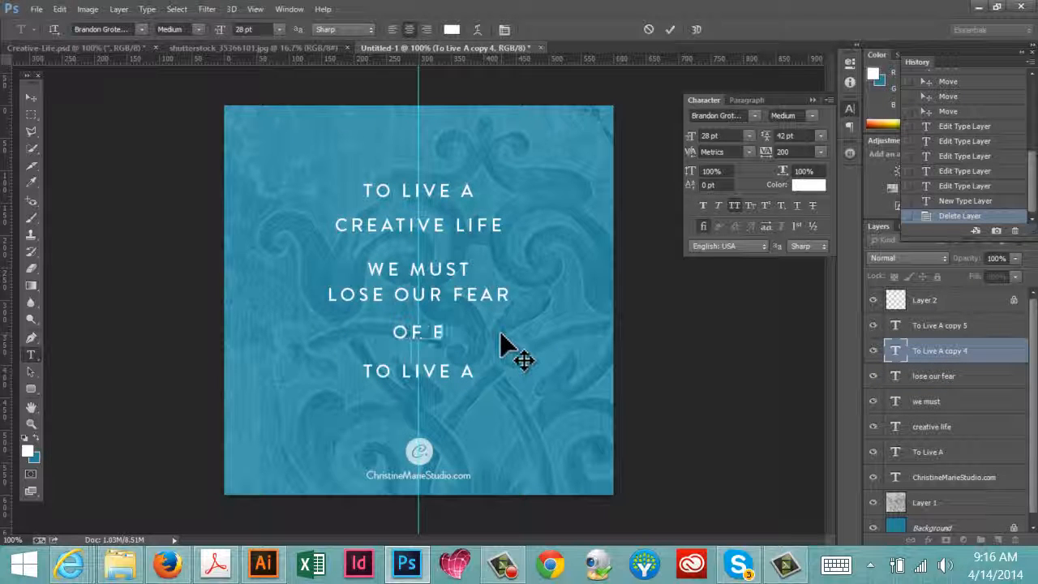
{"action": "type", "text": "ING WRONG."}
Replace the last placeholder line with the attribution "– joseph chilton pierce", using Creative-Life.psd as reference.
{"action": "left_click_drag", "start_coordinate": [487, 372], "coordinate": [439, 369]}
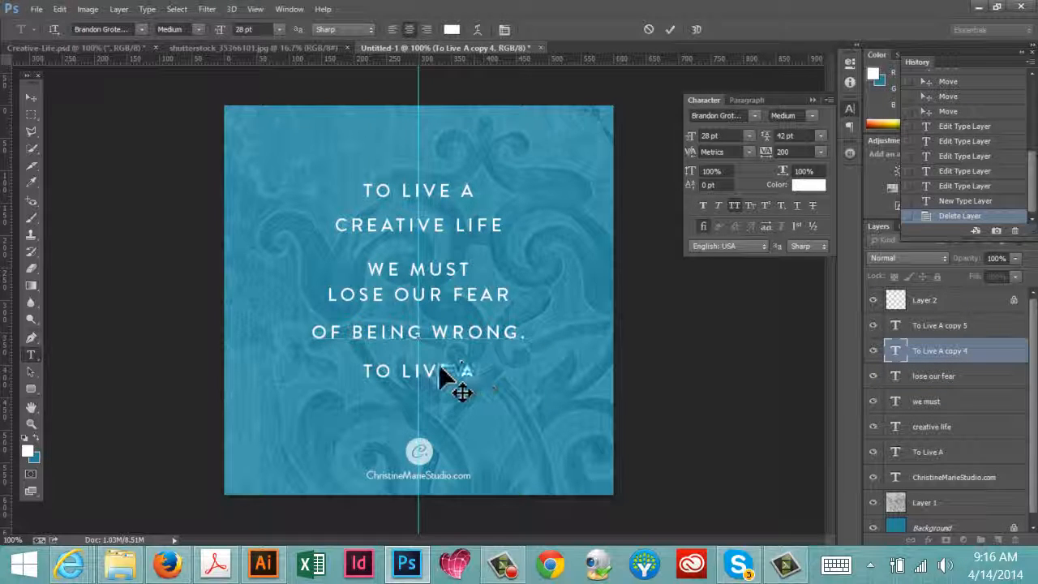
{"action": "left_click", "coordinate": [52, 47]}
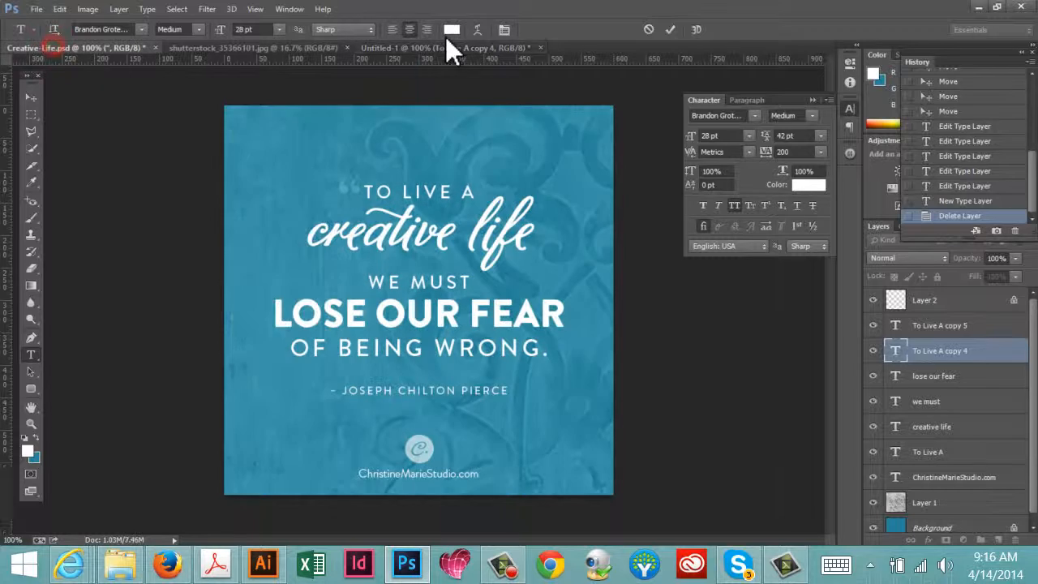
{"action": "left_click", "coordinate": [432, 47]}
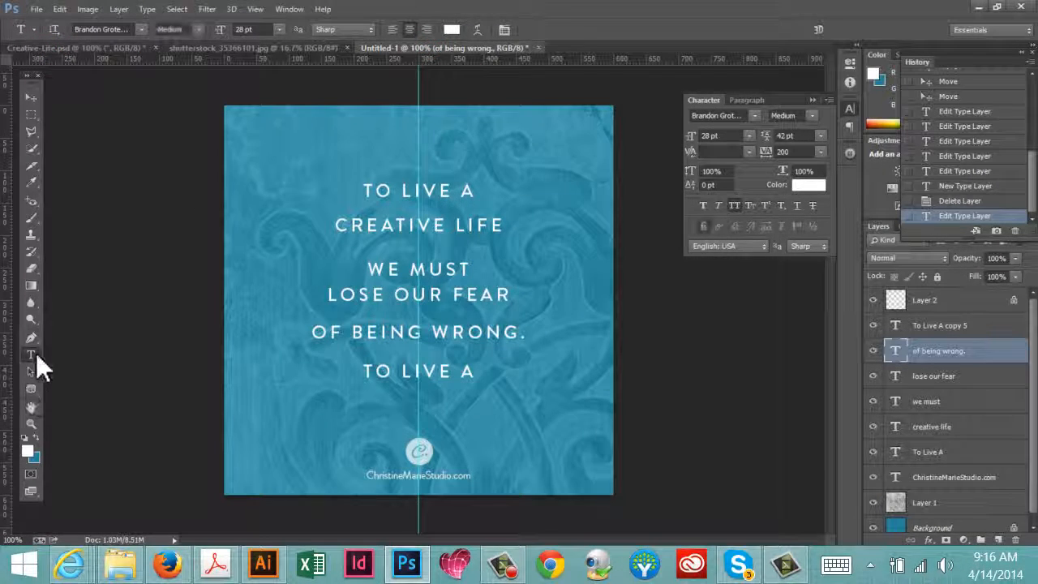
{"action": "left_click", "coordinate": [31, 98]}
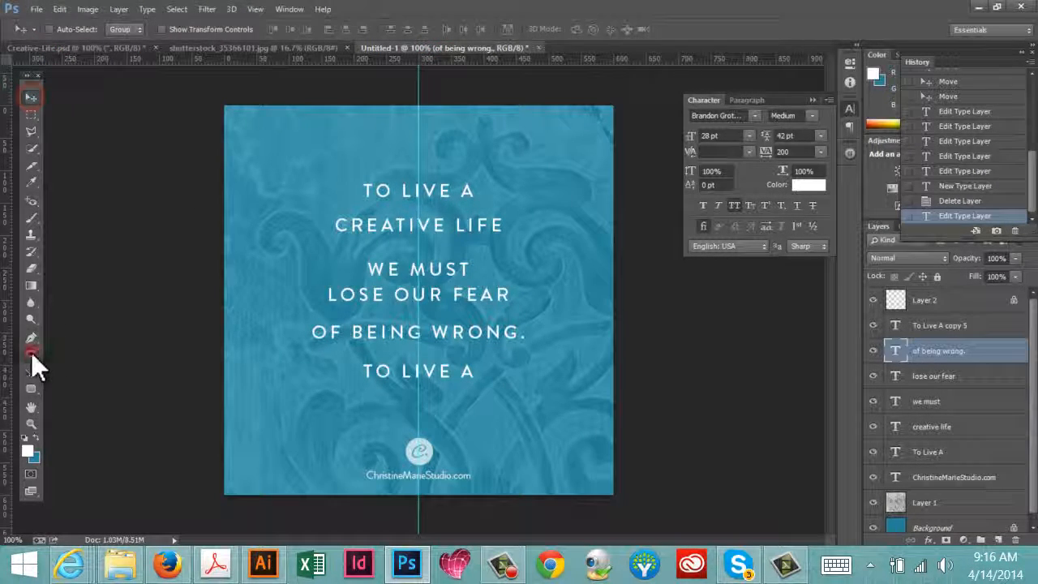
{"action": "left_click", "coordinate": [31, 354]}
{"action": "left_click", "coordinate": [363, 366]}
{"action": "key", "text": "ctrl+a"}
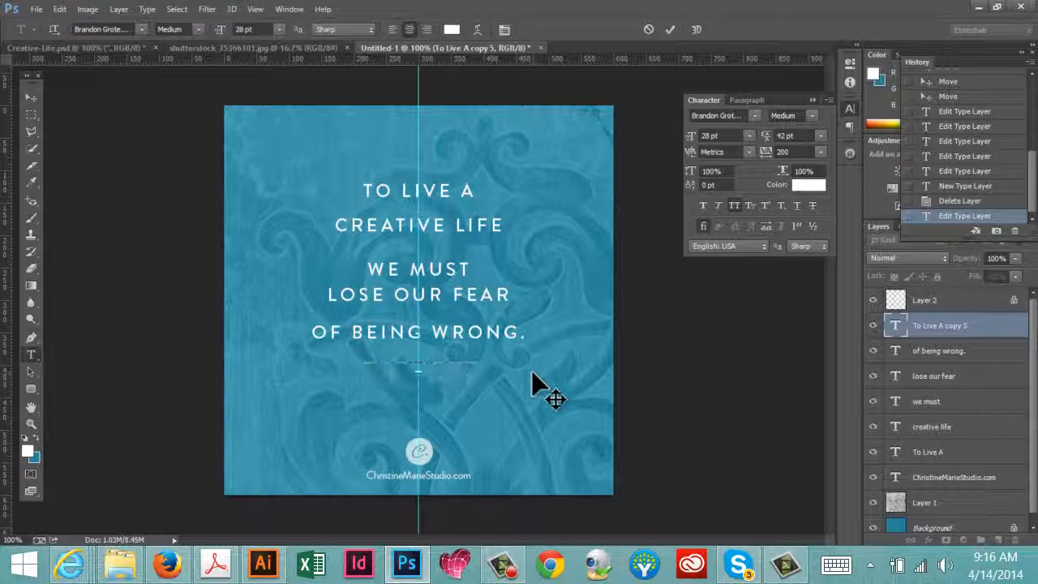
{"action": "type", "text": "- JOSE"}
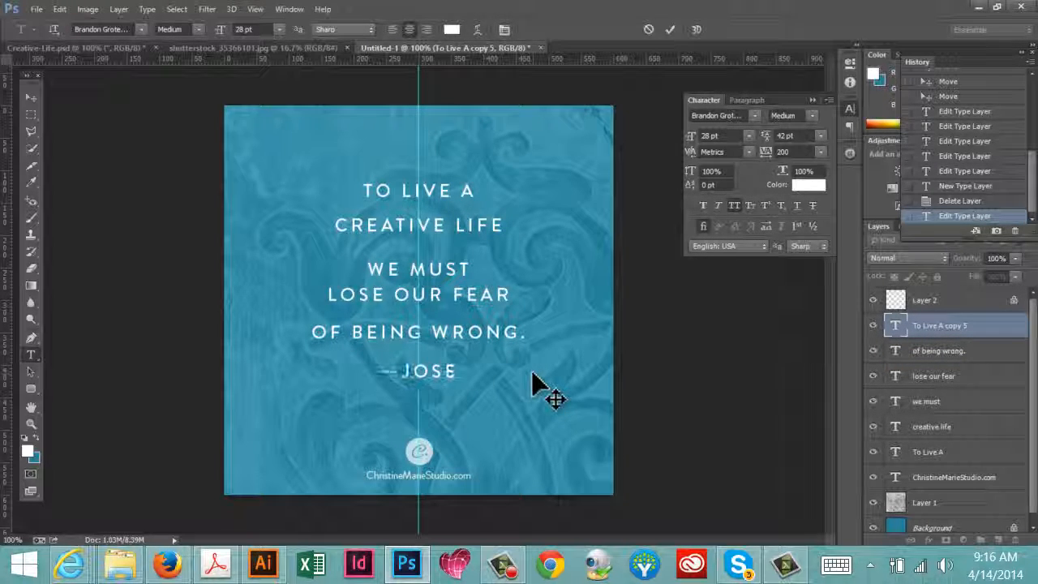
{"action": "type", "text": "PH"}
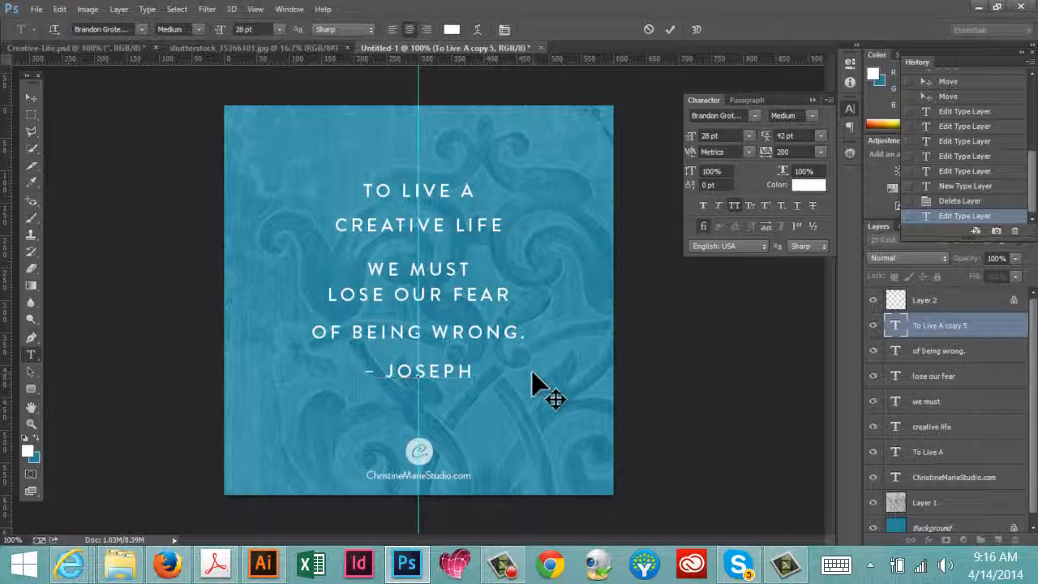
{"action": "type", "text": "P CHILTON"}
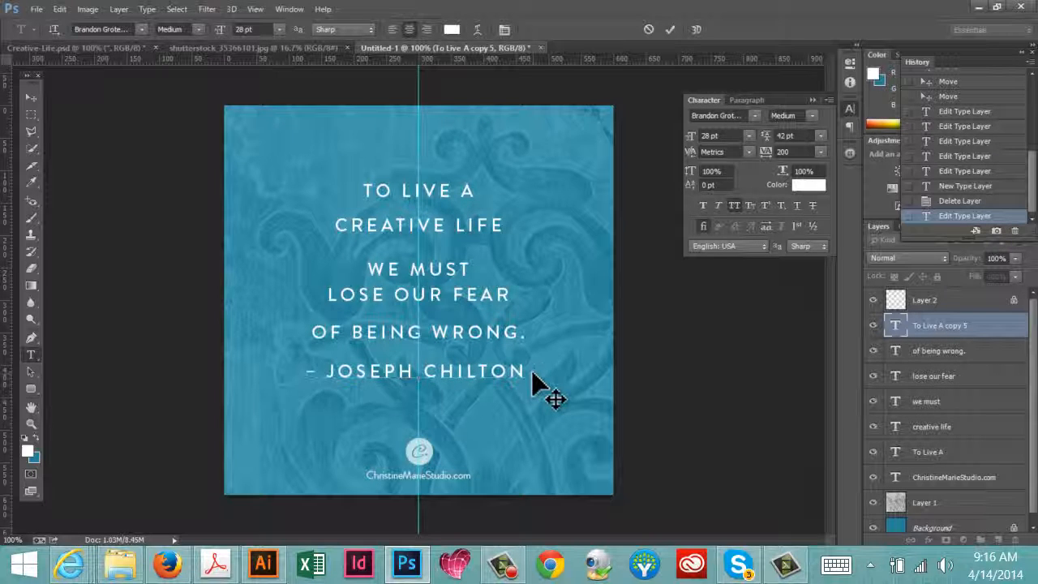
{"action": "type", "text": " PIERCE"}
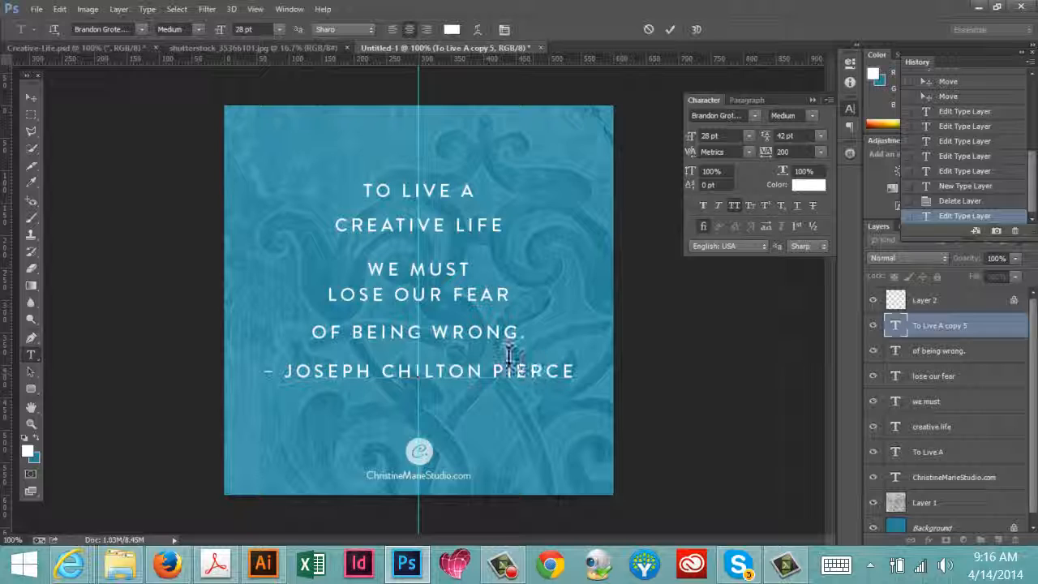
{"action": "left_click", "coordinate": [34, 97]}
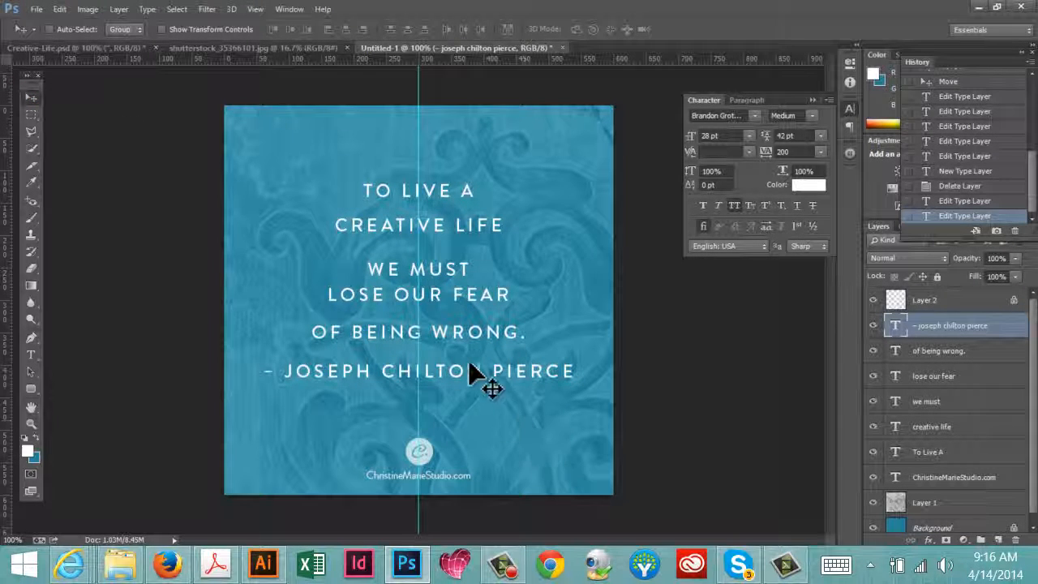
Change the "creative life" line to the Melany Lane font and turn off its all caps.
{"action": "right_click", "coordinate": [435, 223]}
{"action": "left_click", "coordinate": [466, 234]}
{"action": "left_click", "coordinate": [751, 116]}
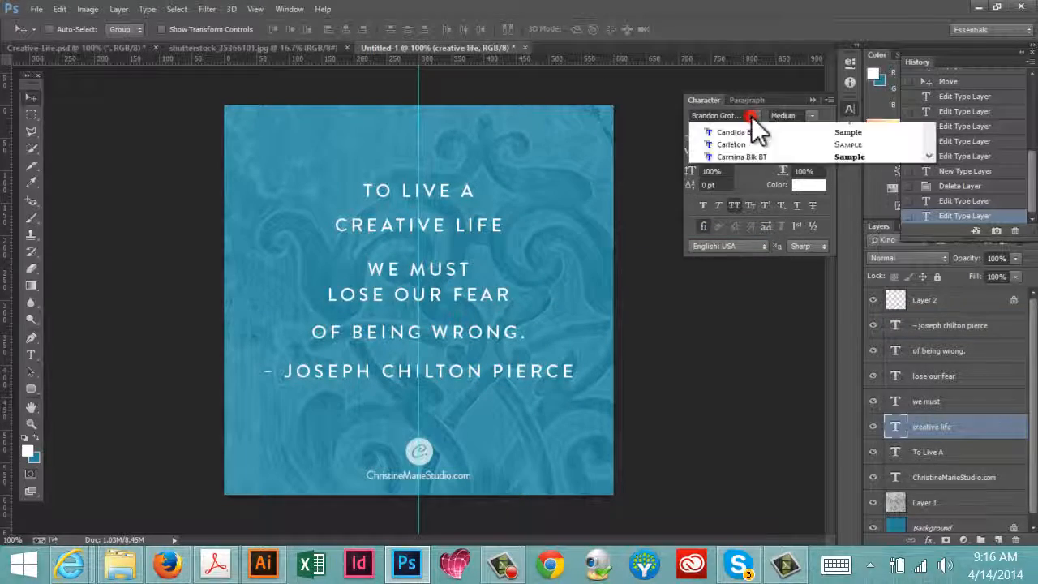
{"action": "left_click_drag", "start_coordinate": [928, 187], "coordinate": [976, 422]}
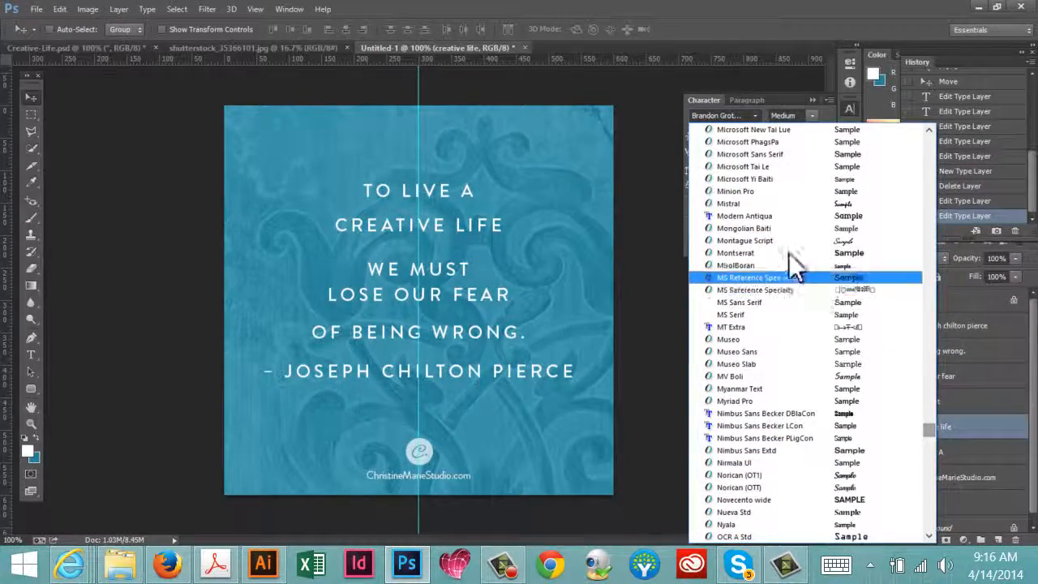
{"action": "scroll", "coordinate": [747, 190], "scroll_direction": "up", "scroll_amount": 2}
{"action": "scroll", "coordinate": [747, 192], "scroll_direction": "up", "scroll_amount": 2}
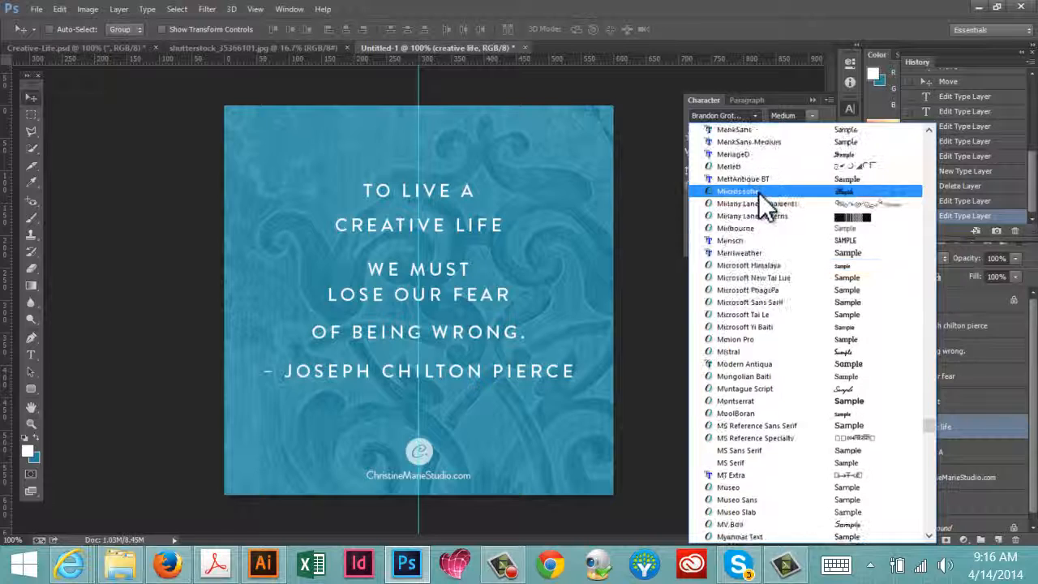
{"action": "left_click", "coordinate": [748, 192]}
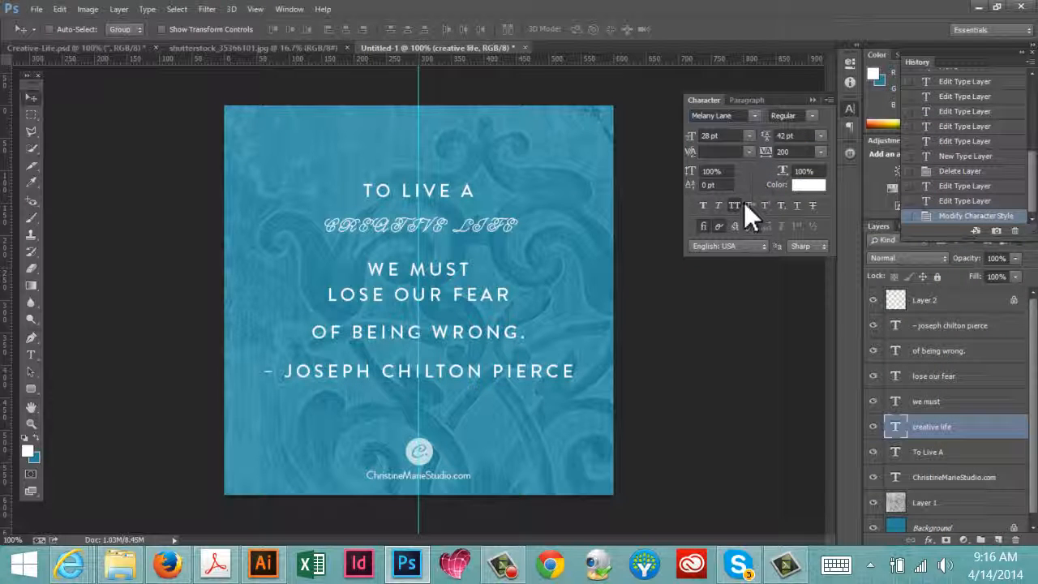
{"action": "left_click", "coordinate": [734, 206]}
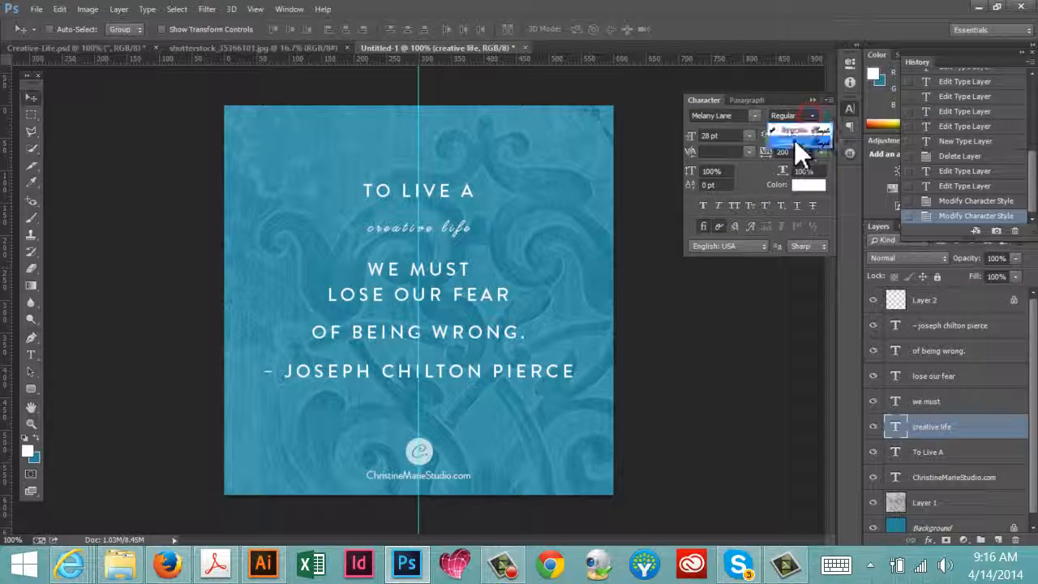
Style the "creative life" line as Bold with tracking 0 and a font size of 120 pt.
{"action": "left_click", "coordinate": [794, 143]}
{"action": "left_click_drag", "start_coordinate": [799, 152], "coordinate": [750, 156]}
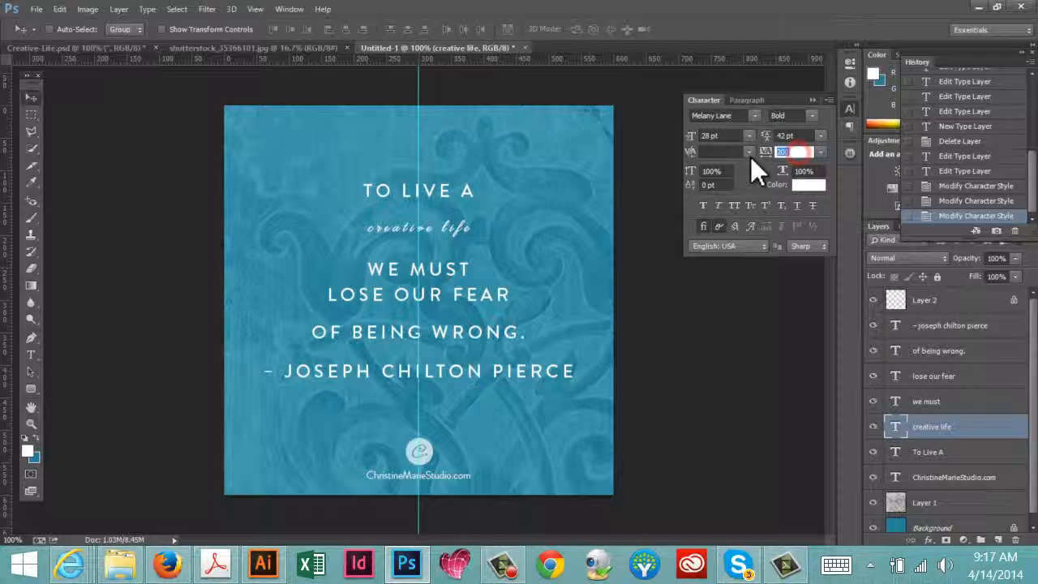
{"action": "type", "text": "0"}
{"action": "left_click", "coordinate": [725, 152]}
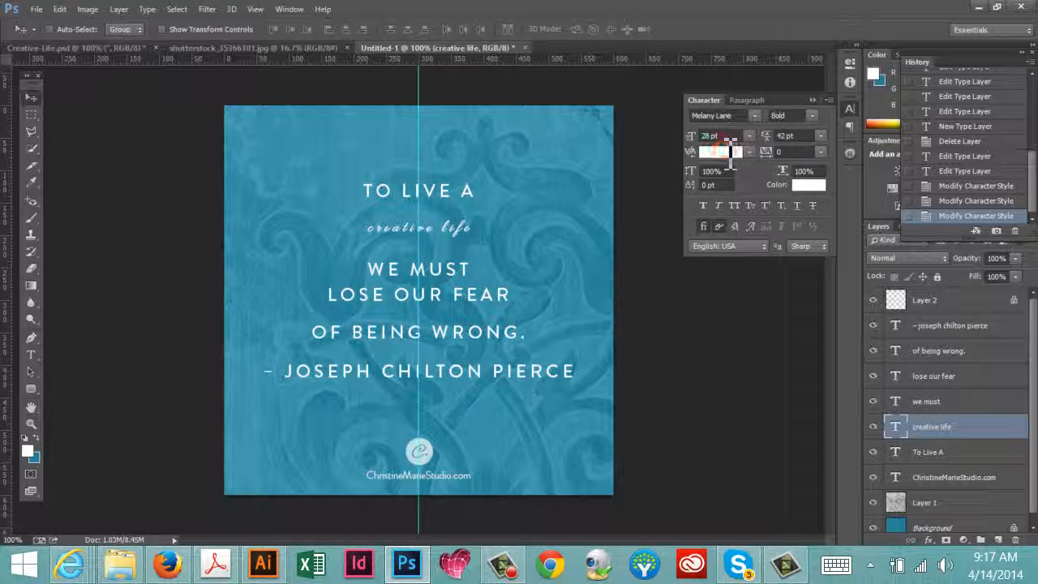
{"action": "double_click", "coordinate": [718, 135]}
{"action": "type", "text": "120"}
{"action": "key", "text": "Return"}
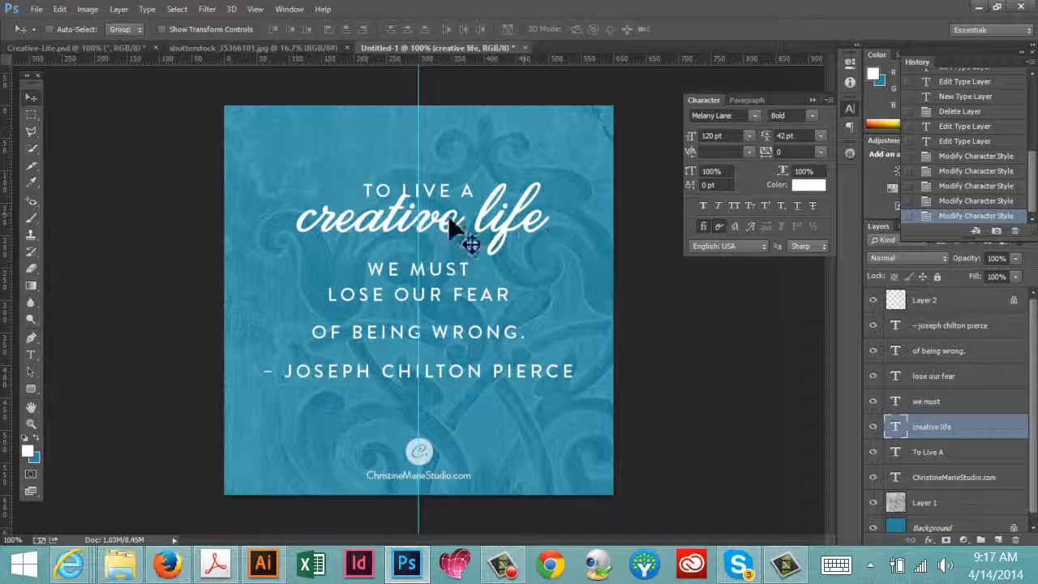
Give "creative life" contextual alternates and discretionary ligatures without standard ligatures, and move it slightly down below "To live a".
{"action": "left_click", "coordinate": [703, 227]}
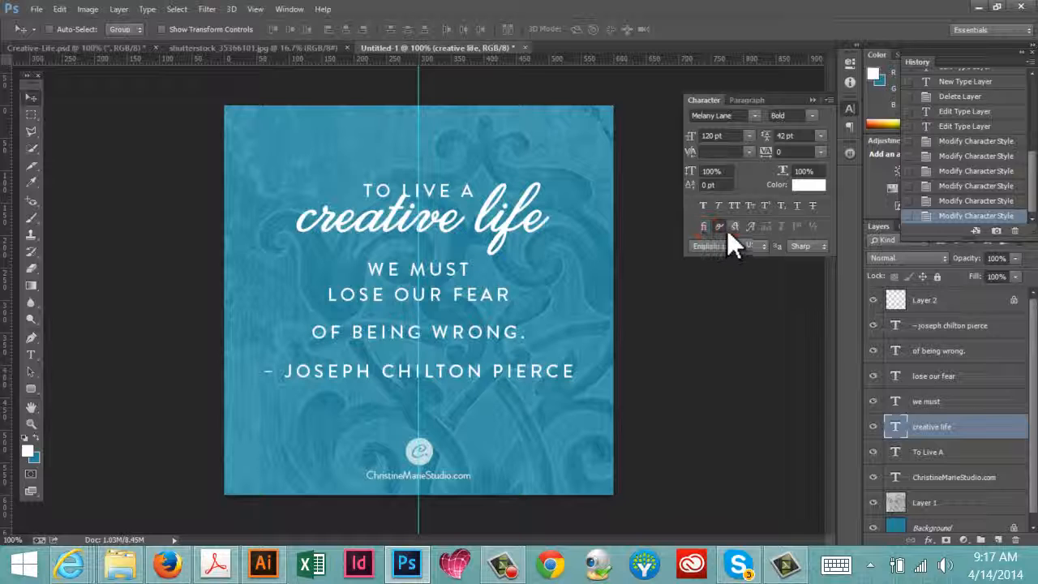
{"action": "left_click", "coordinate": [735, 226]}
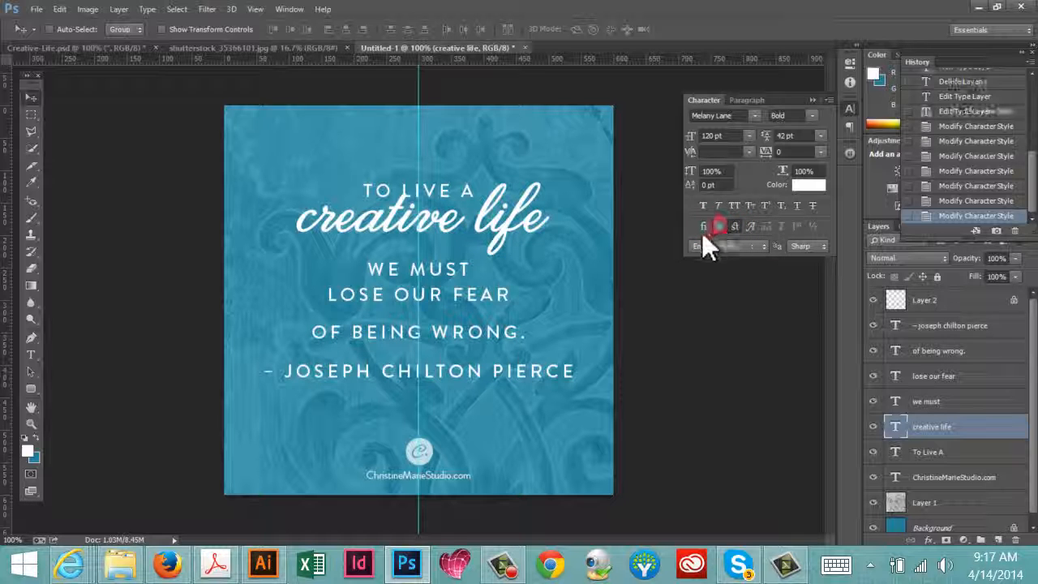
{"action": "left_click", "coordinate": [720, 227]}
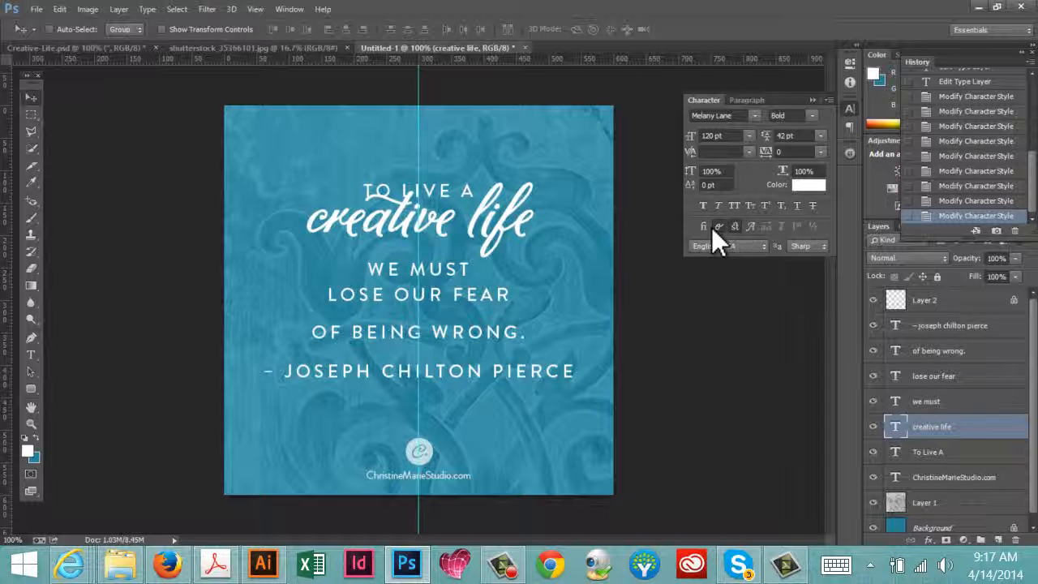
{"action": "left_click_drag", "start_coordinate": [526, 217], "coordinate": [521, 227]}
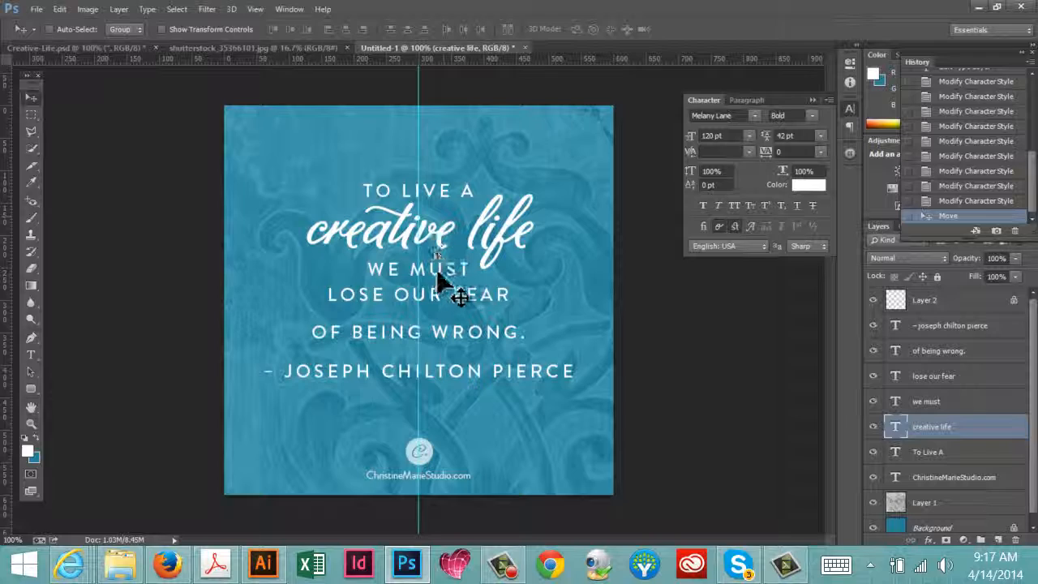
Move the "we must" line straight down so it clears the enlarged "creative life" script.
{"action": "right_click", "coordinate": [437, 273]}
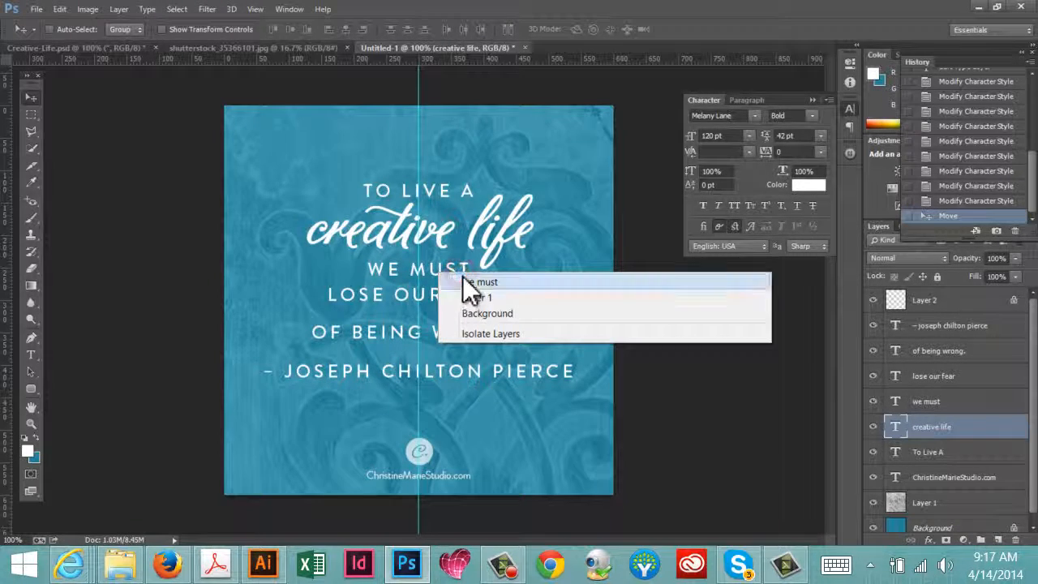
{"action": "left_click", "coordinate": [463, 278]}
{"action": "left_click_drag", "start_coordinate": [458, 266], "coordinate": [449, 281]}
Set the "lose our fear" line to the Black weight of its current font.
{"action": "right_click", "coordinate": [483, 295]}
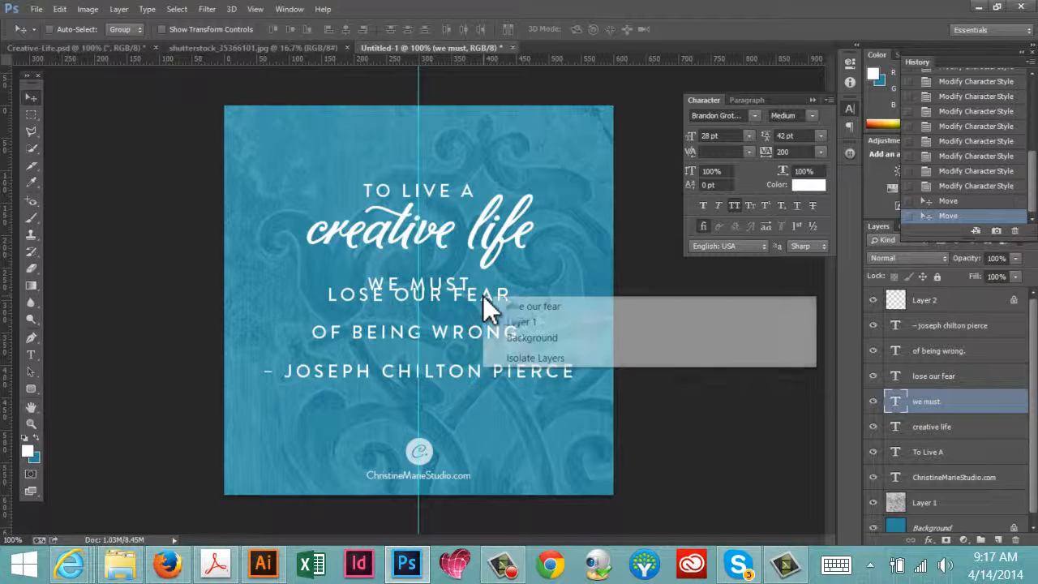
{"action": "left_click", "coordinate": [512, 306]}
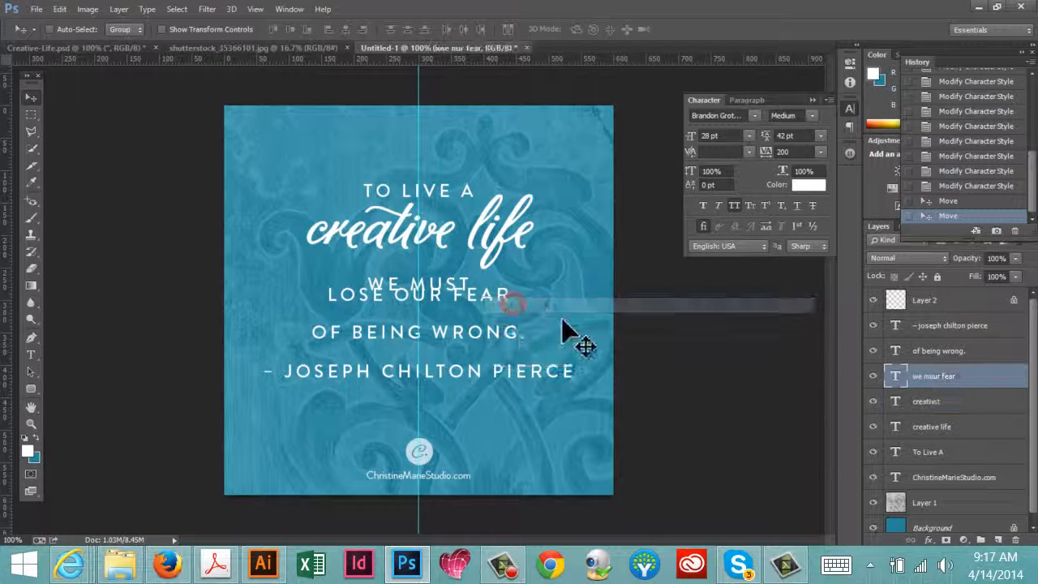
{"action": "left_click", "coordinate": [812, 116]}
{"action": "left_click", "coordinate": [793, 221]}
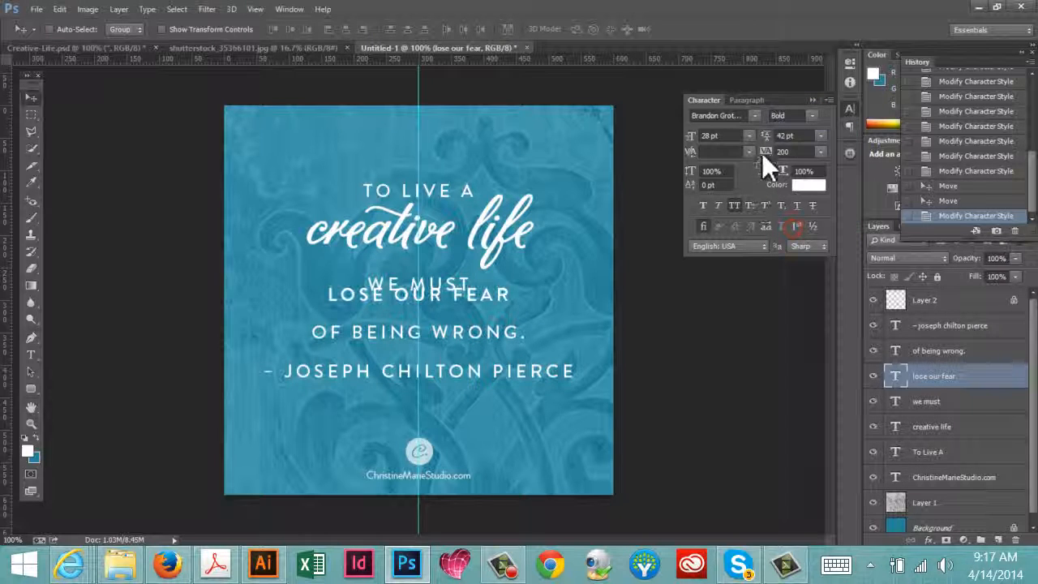
{"action": "left_click", "coordinate": [811, 116]}
{"action": "left_click", "coordinate": [791, 253]}
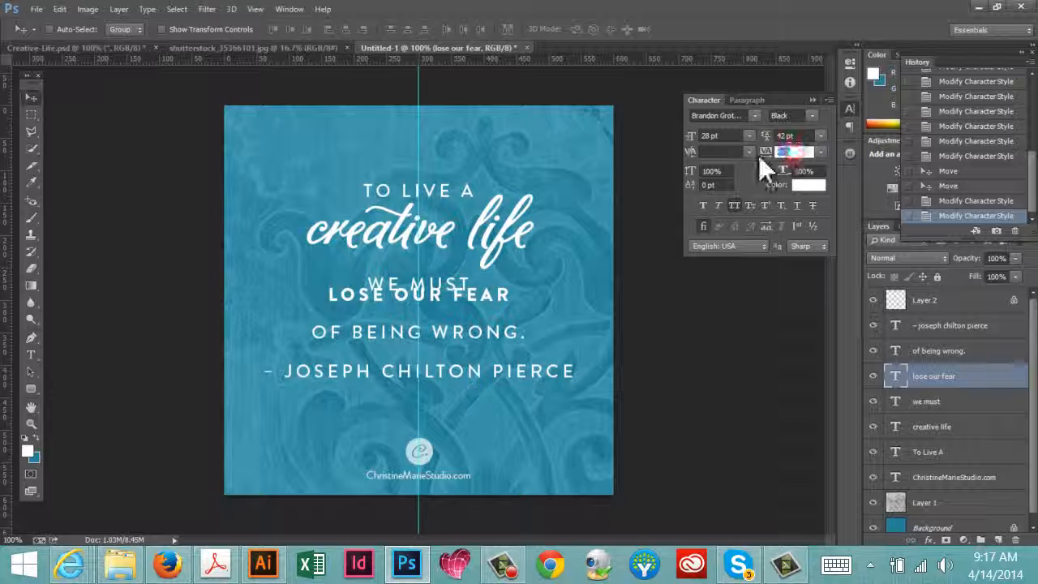
Set "lose our fear" to 60 pt with tracking 0 and move it about 36 px down, under "we must".
{"action": "left_click_drag", "start_coordinate": [738, 136], "coordinate": [667, 146]}
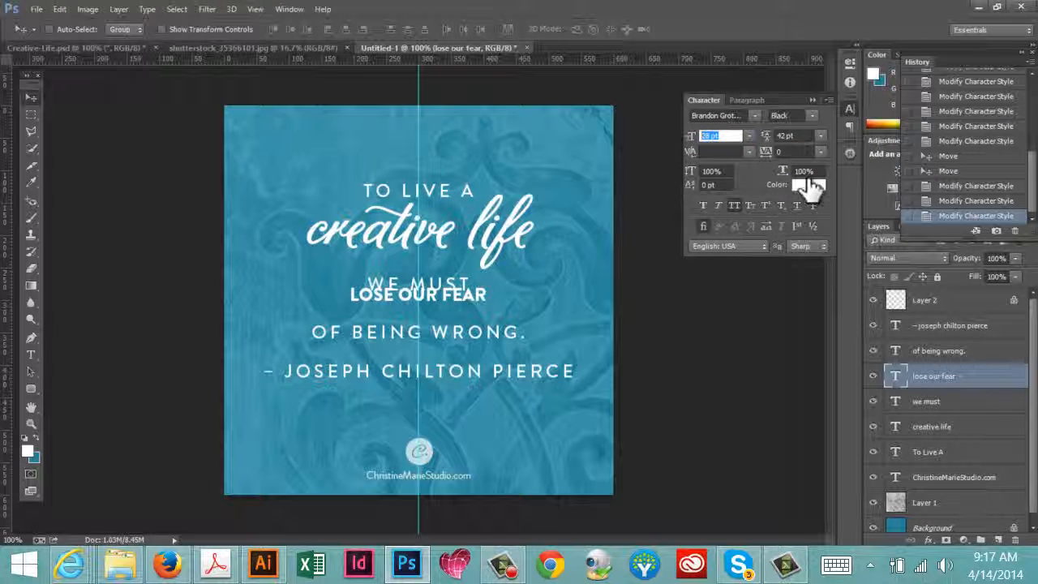
{"action": "type", "text": "60"}
{"action": "key", "text": "Return"}
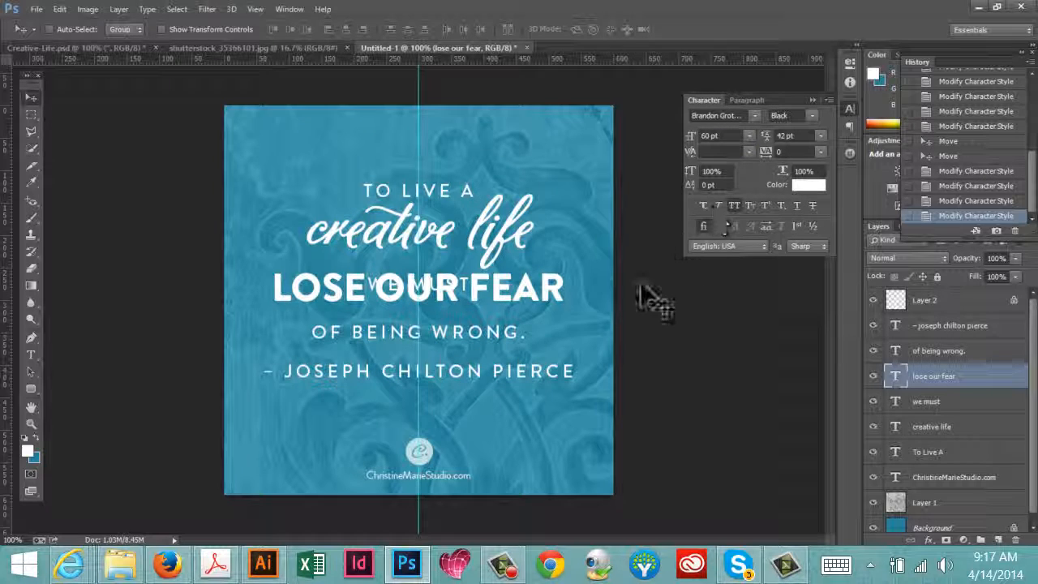
{"action": "left_click_drag", "start_coordinate": [557, 307], "coordinate": [556, 332]}
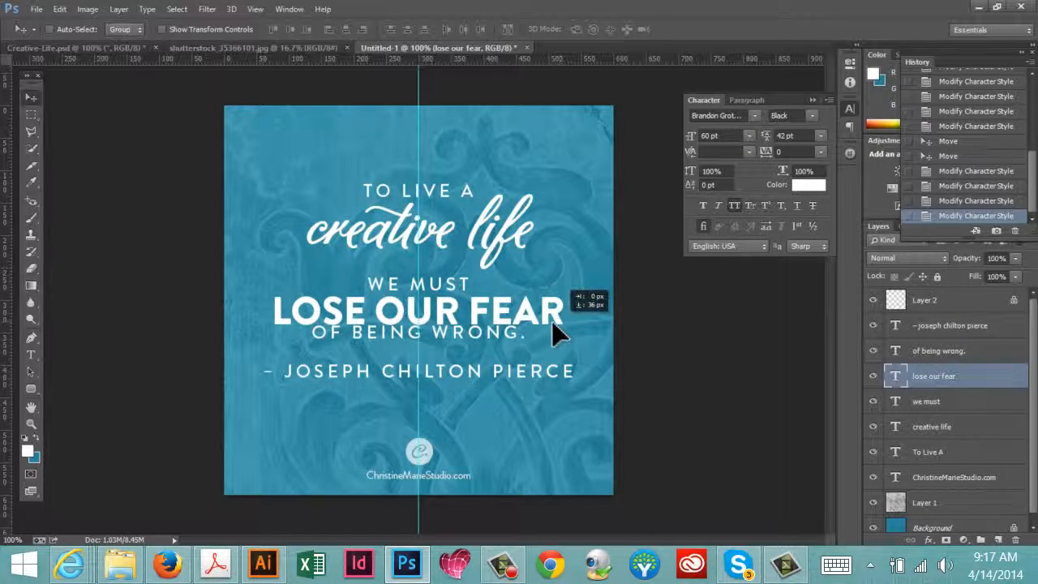
Set "of being wrong." to 36 pt with tracking 150 and move it down just below "lose our fear".
{"action": "right_click", "coordinate": [477, 342]}
{"action": "left_click", "coordinate": [501, 339]}
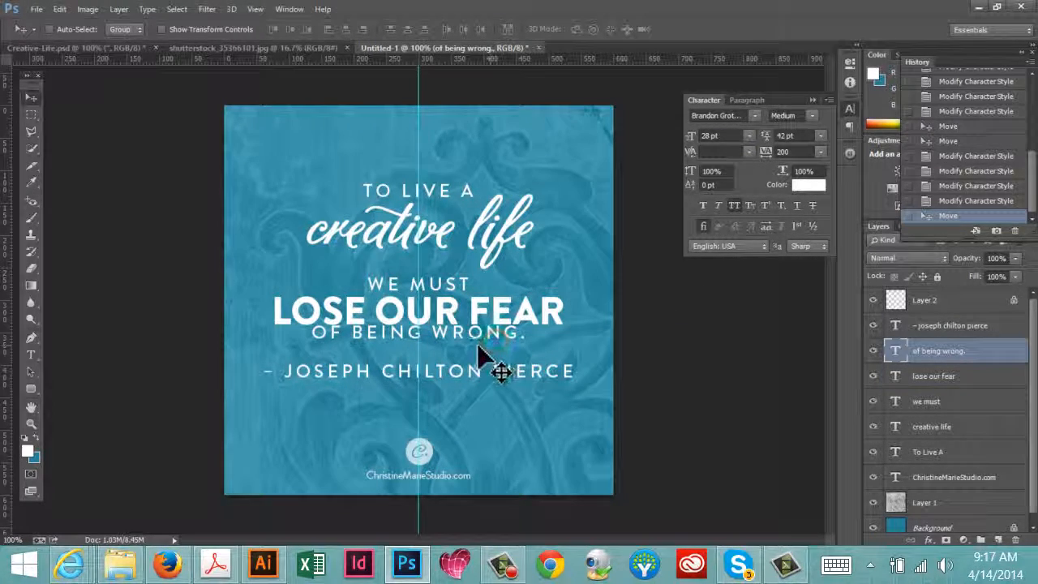
{"action": "right_click", "coordinate": [470, 333]}
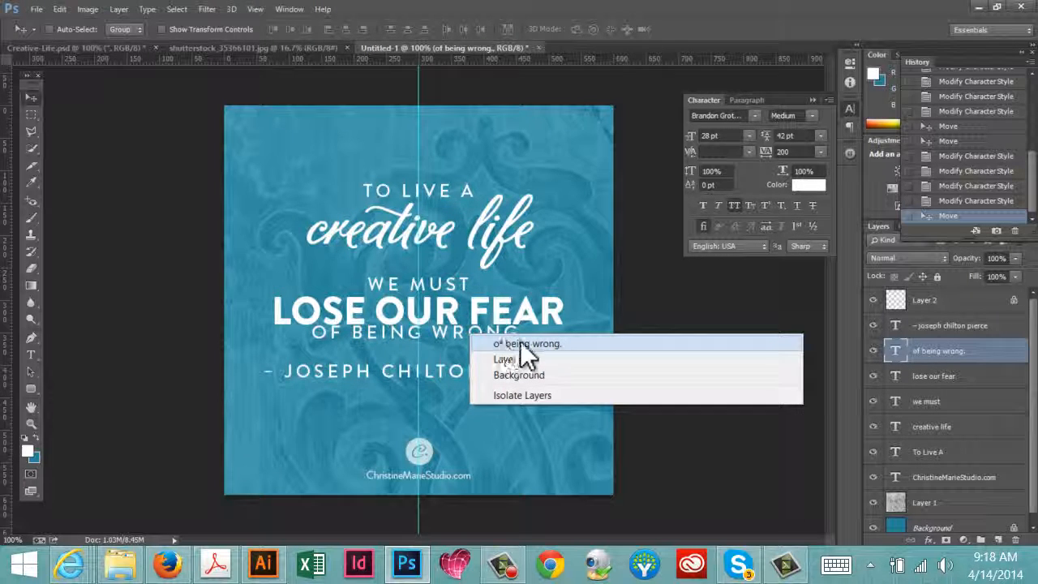
{"action": "left_click", "coordinate": [511, 342]}
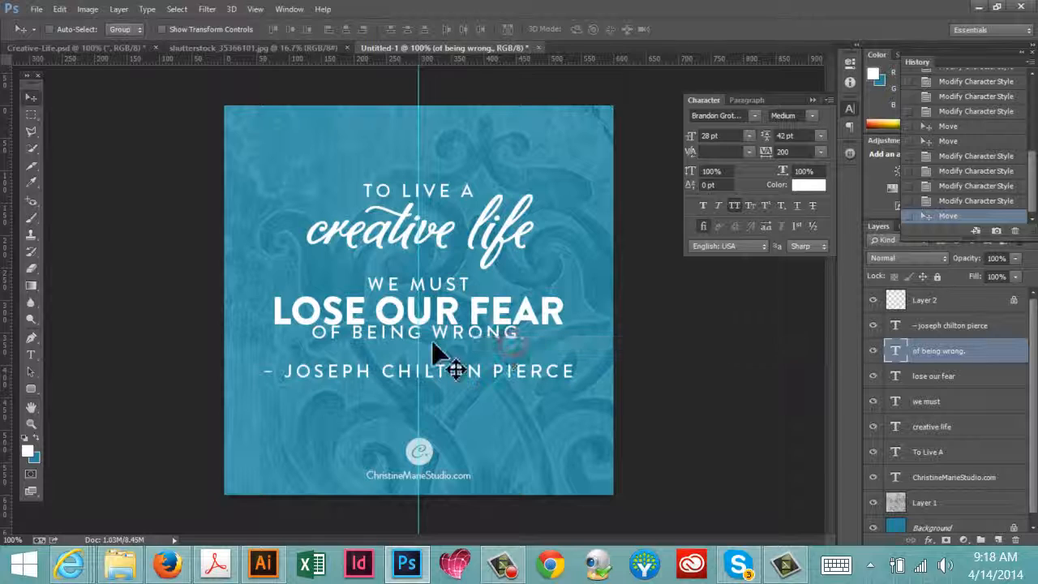
{"action": "left_click", "coordinate": [728, 136]}
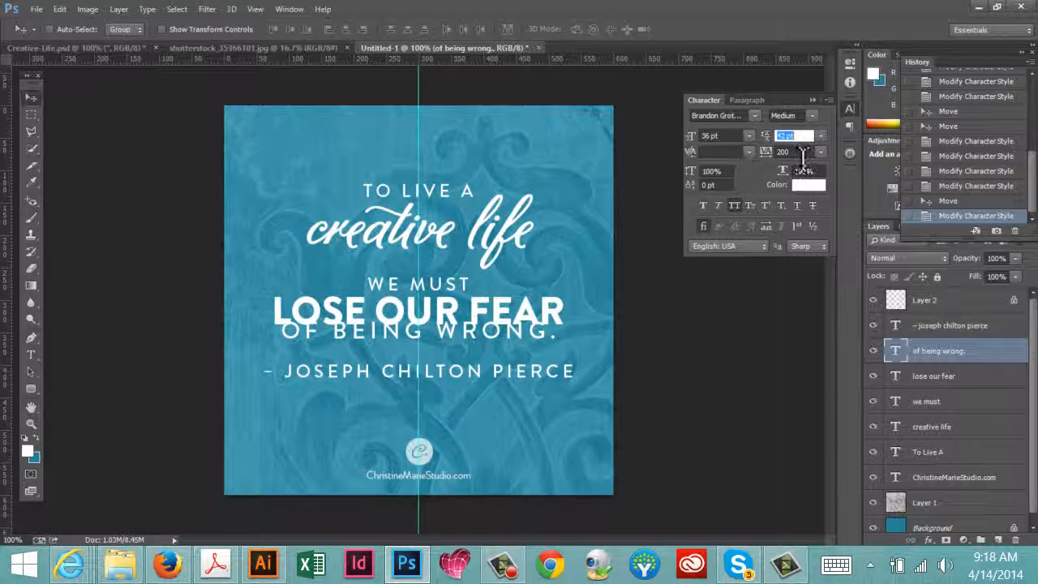
{"action": "key", "text": "Tab"}
{"action": "type", "text": "150"}
{"action": "key", "text": "Return"}
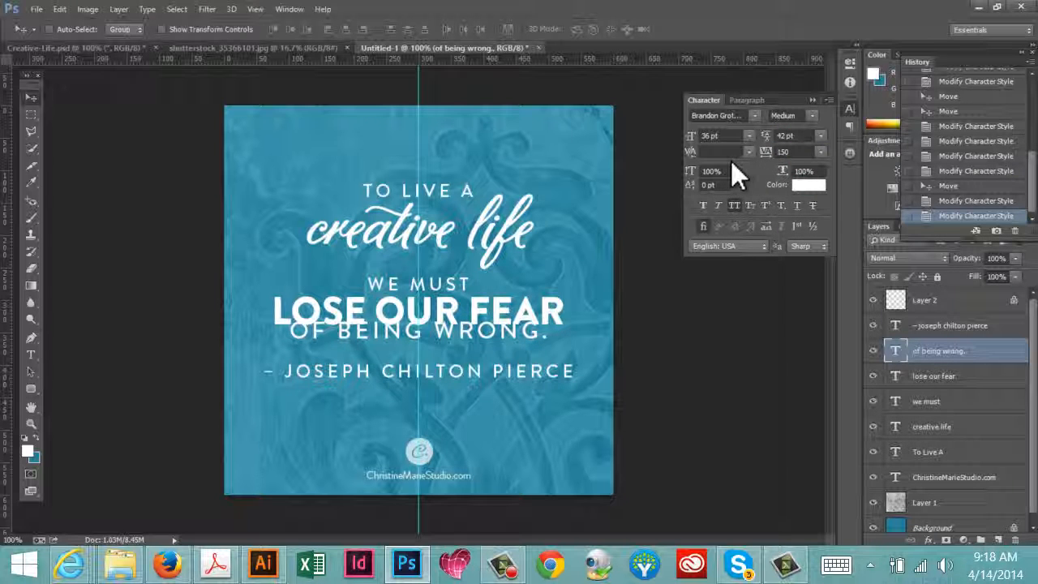
{"action": "mouse_move", "coordinate": [533, 359]}
{"action": "left_mouse_down"}
{"action": "mouse_move", "coordinate": [519, 357]}
{"action": "mouse_move", "coordinate": [533, 371]}
{"action": "mouse_move", "coordinate": [521, 351]}
{"action": "mouse_move", "coordinate": [538, 362]}
{"action": "mouse_move", "coordinate": [527, 361]}
{"action": "left_mouse_up"}
Set the attribution line to 16 pt in Regular weight and move it about 21 px down.
{"action": "right_click", "coordinate": [509, 371]}
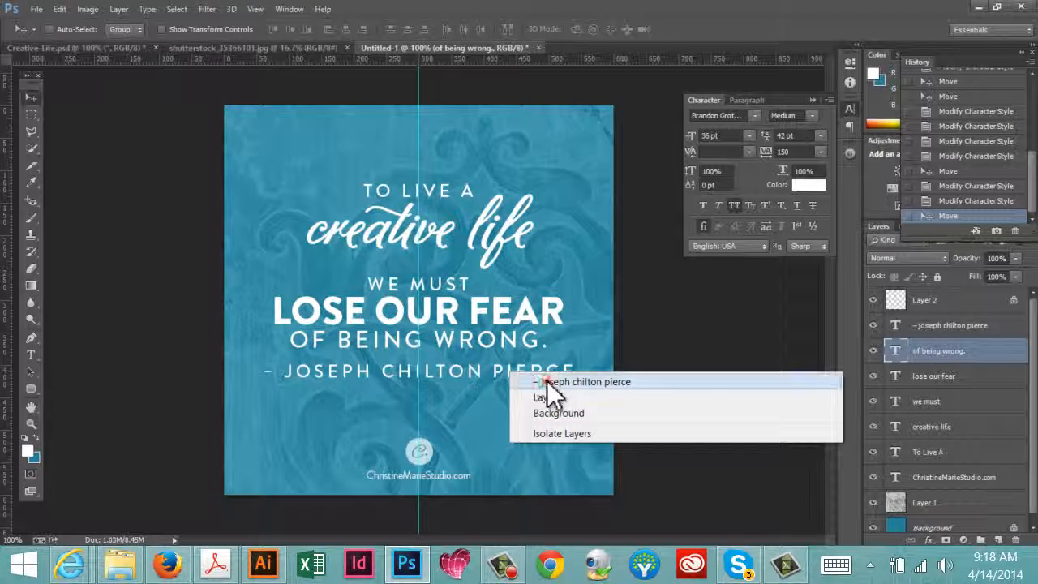
{"action": "left_click", "coordinate": [548, 381]}
{"action": "left_click", "coordinate": [728, 136]}
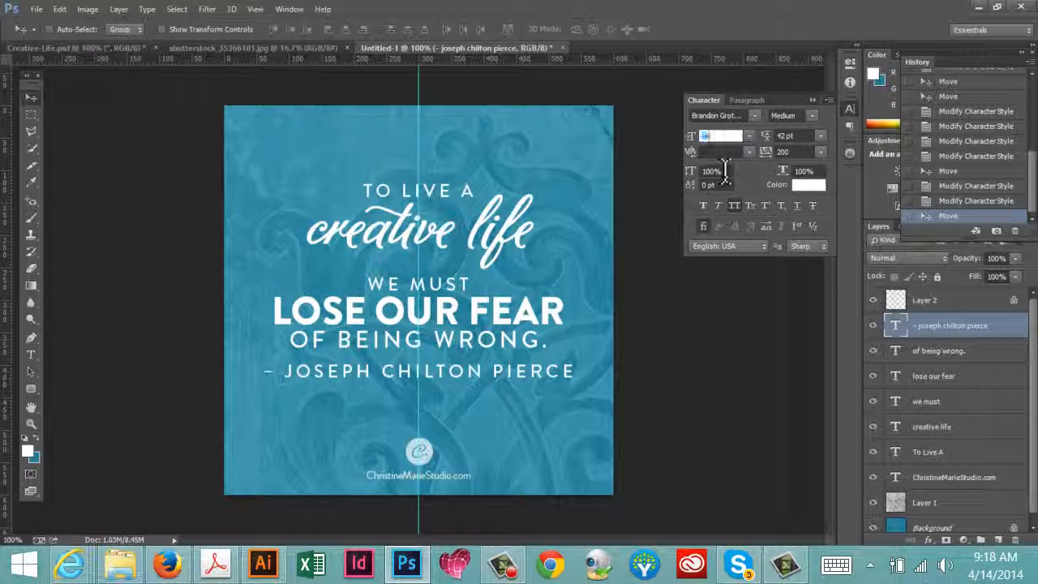
{"action": "key", "text": "Return"}
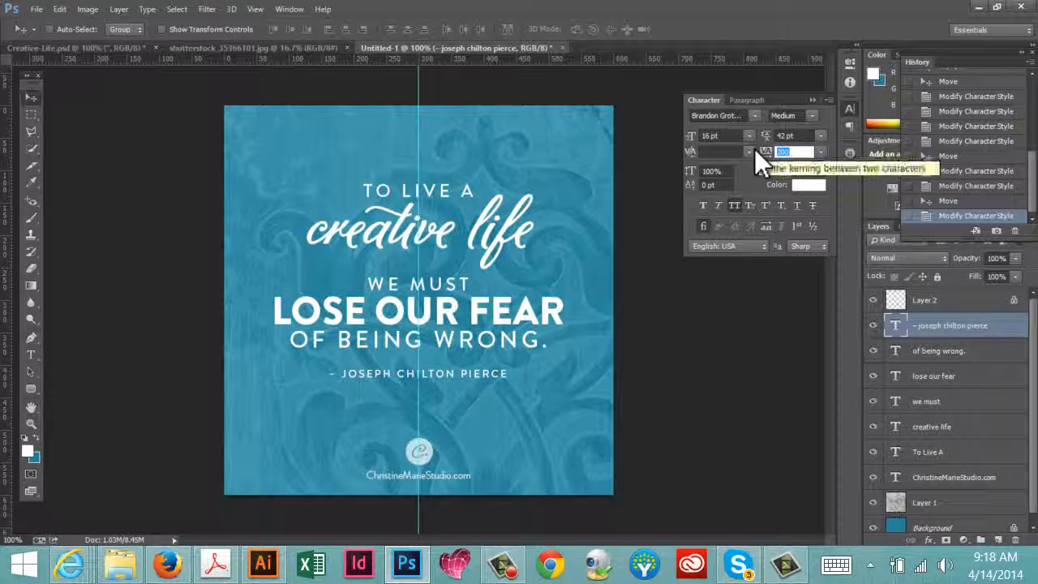
{"action": "left_click", "coordinate": [810, 117]}
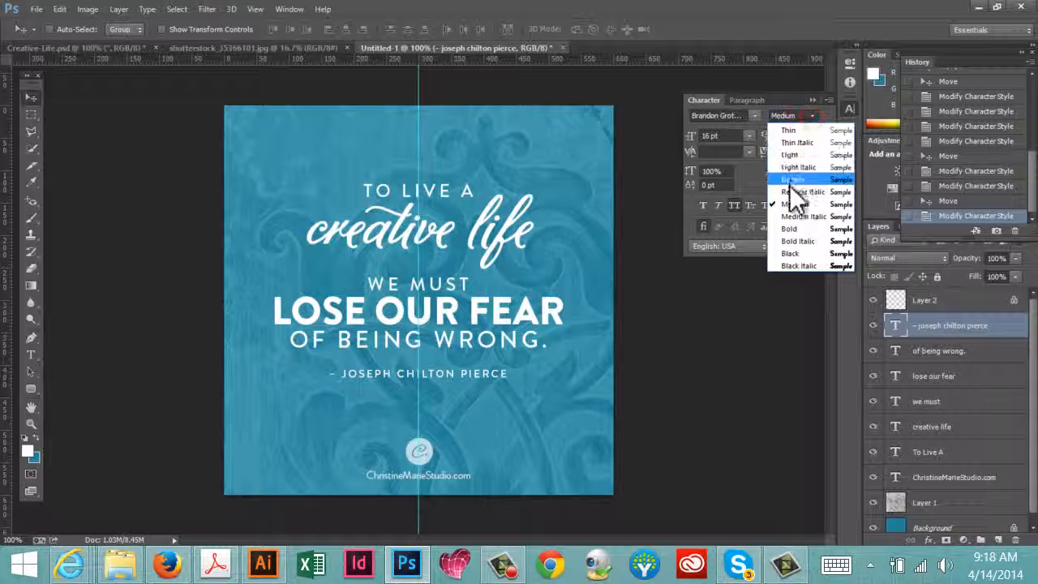
{"action": "left_click", "coordinate": [790, 177]}
{"action": "left_click_drag", "start_coordinate": [490, 384], "coordinate": [492, 397]}
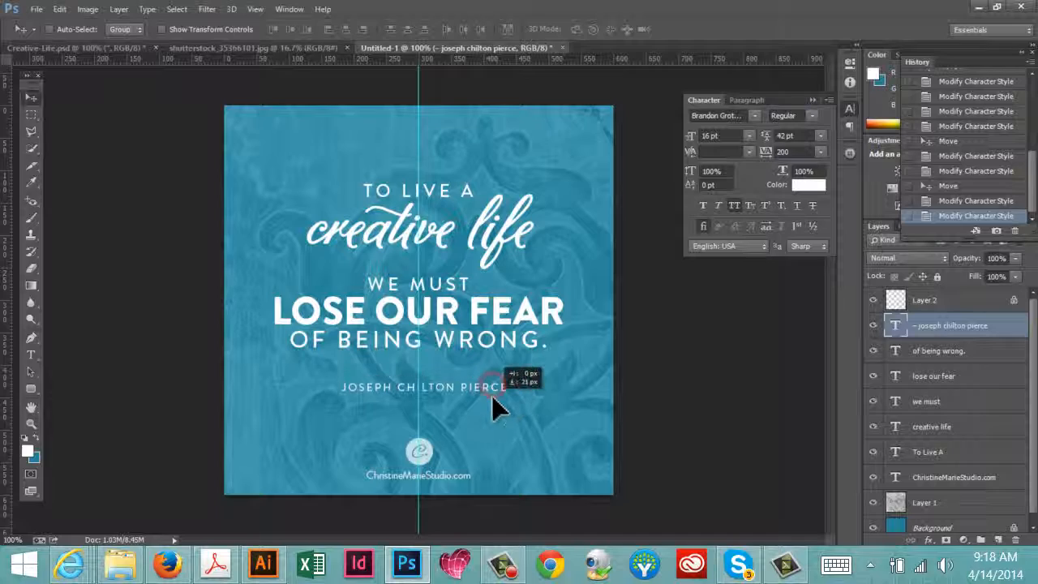
Increase the website text below the logo to 18 pt and hide the vertical centre guide.
{"action": "right_click", "coordinate": [468, 484]}
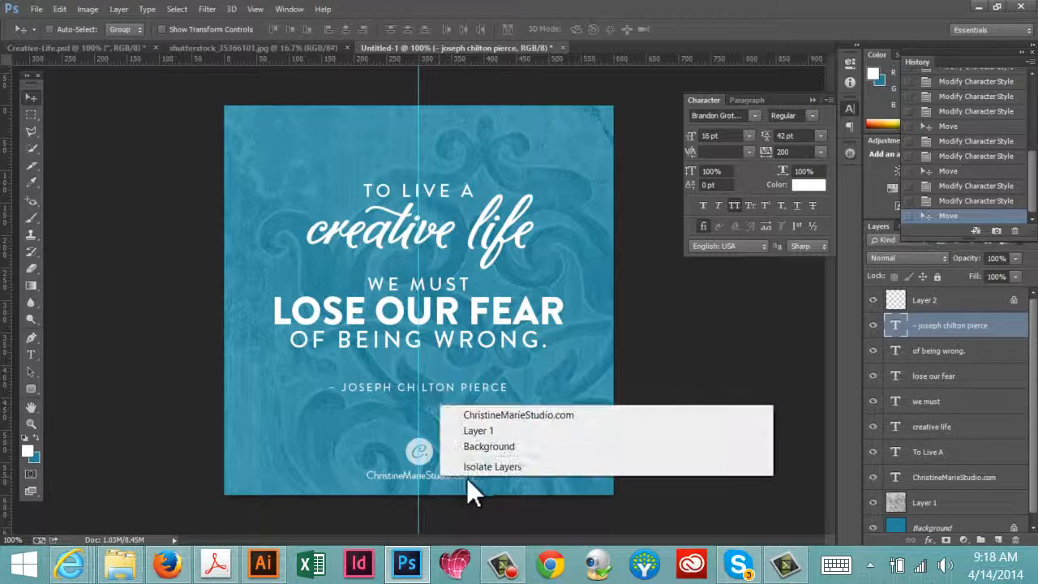
{"action": "left_click", "coordinate": [501, 414]}
{"action": "left_click", "coordinate": [720, 136]}
{"action": "type", "text": "1"}
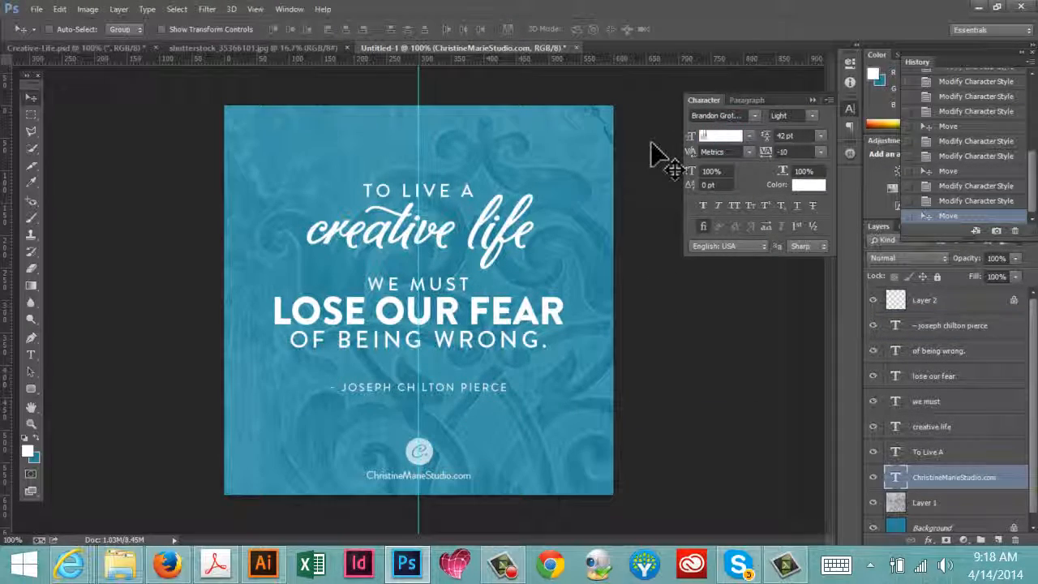
{"action": "type", "text": "8"}
{"action": "key", "text": "Return"}
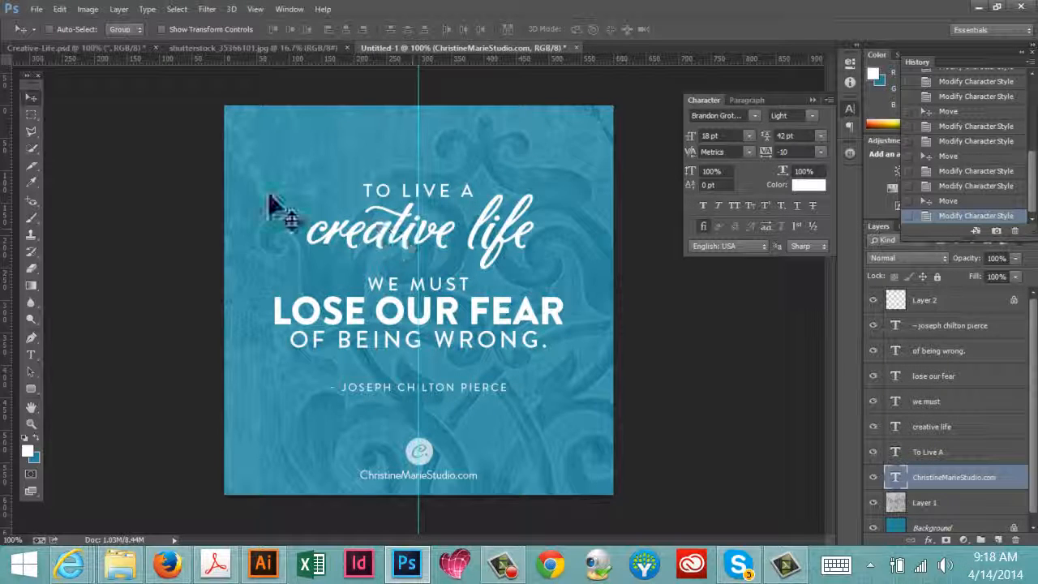
{"action": "left_click", "coordinate": [29, 99]}
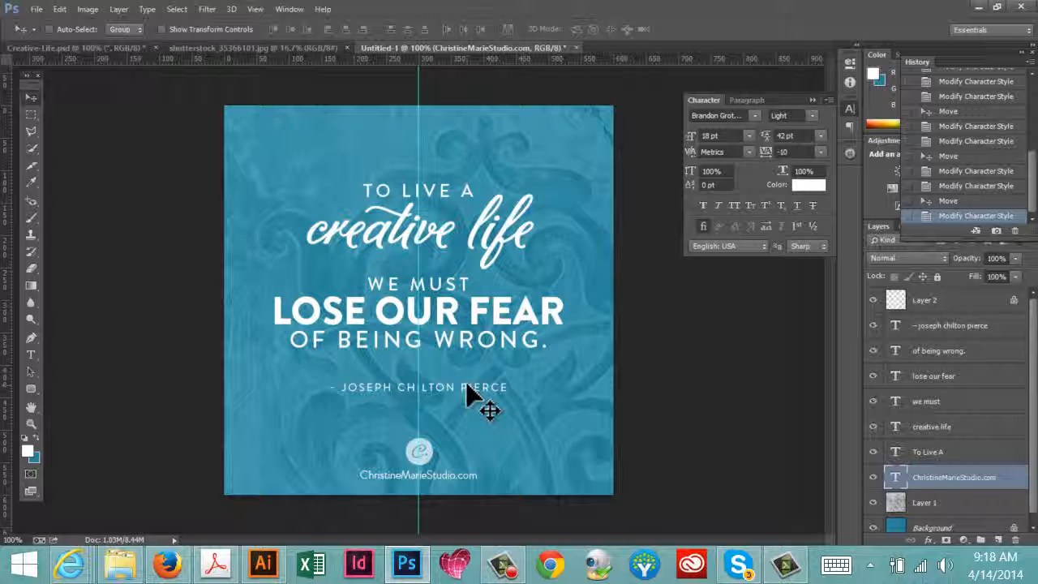
{"action": "key", "text": "ctrl+semicolon"}
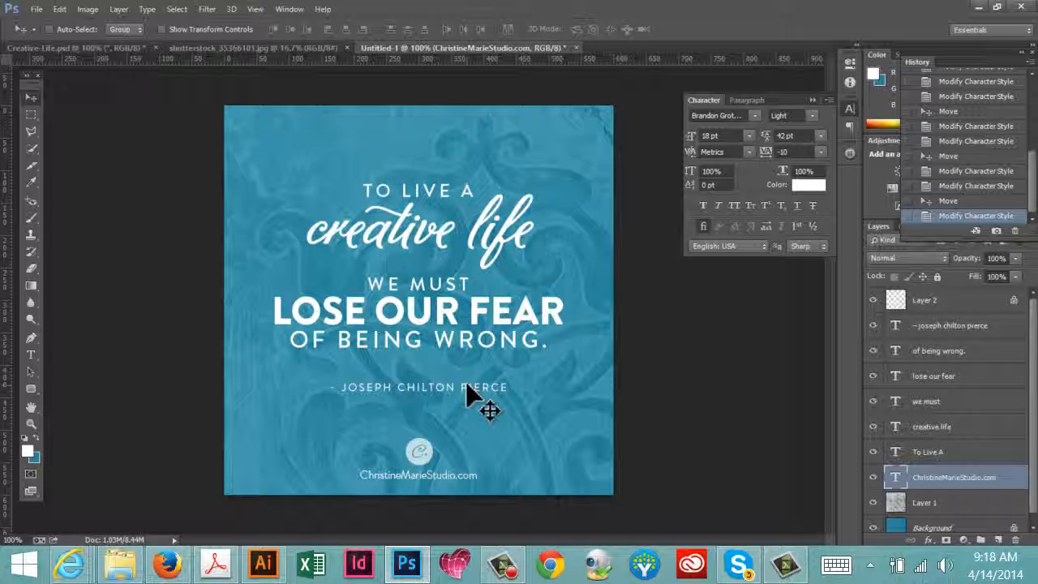
Move the attribution line down by about 8 px.
{"action": "right_click", "coordinate": [467, 385]}
{"action": "left_click", "coordinate": [491, 395]}
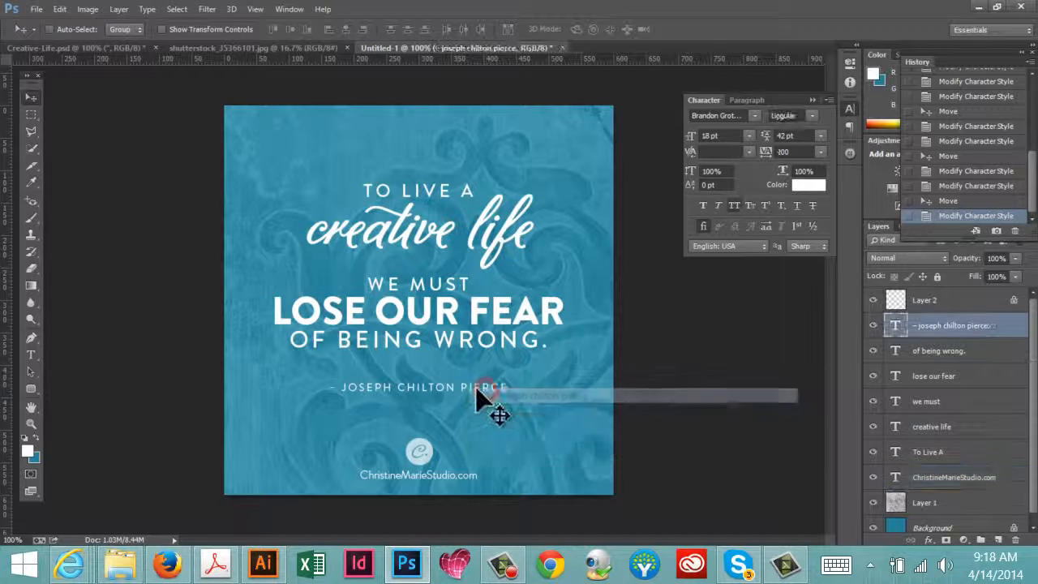
{"action": "left_click_drag", "start_coordinate": [475, 386], "coordinate": [473, 391]}
Move the "we must", "lose our fear" and "of being wrong." lines down together by about 15 px.
{"action": "right_click", "coordinate": [474, 352]}
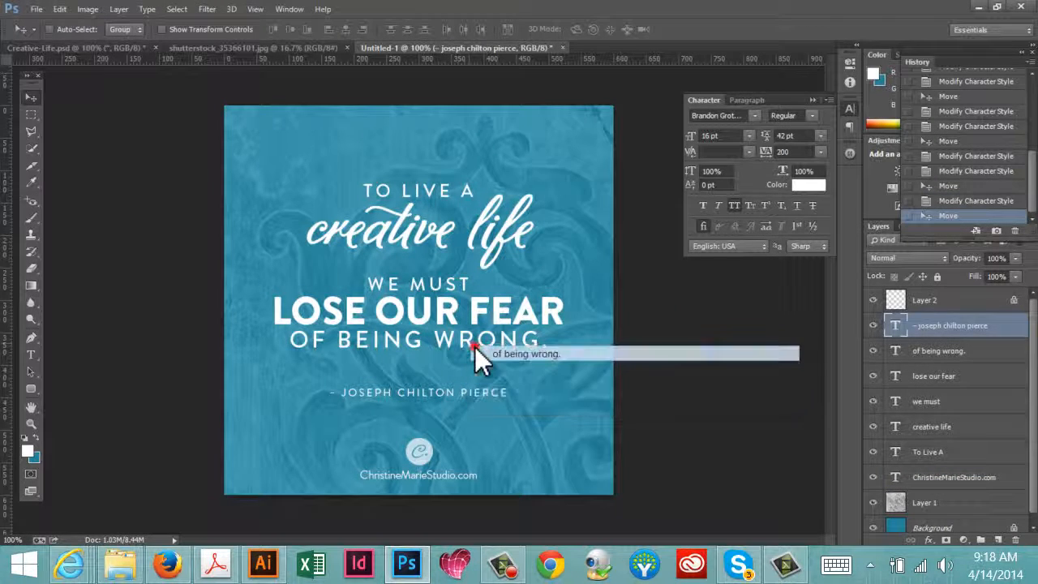
{"action": "left_click", "coordinate": [487, 353]}
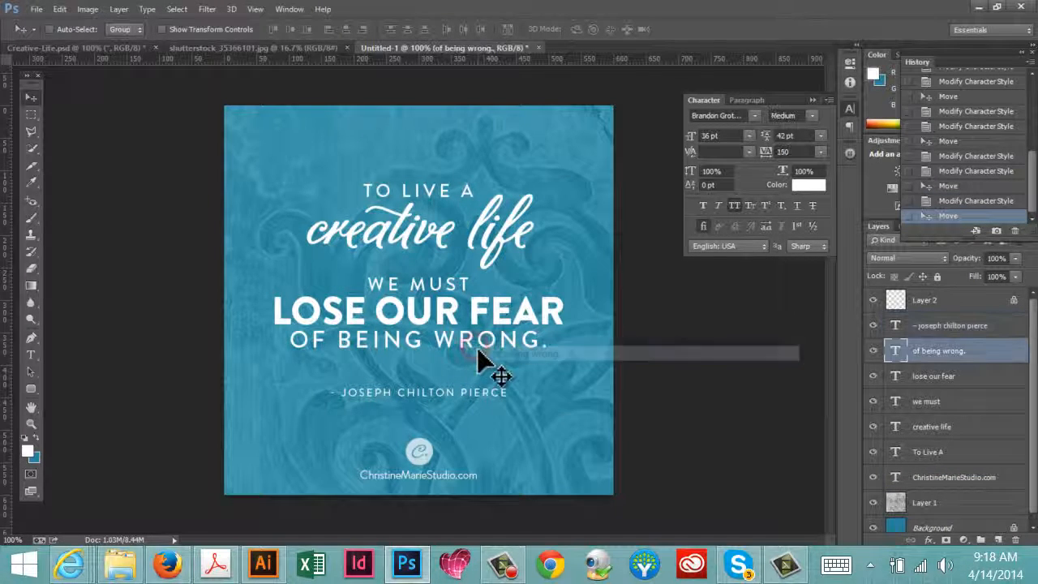
{"action": "left_click", "coordinate": [944, 405]}
{"action": "left_click", "coordinate": [950, 359], "text": "shift"}
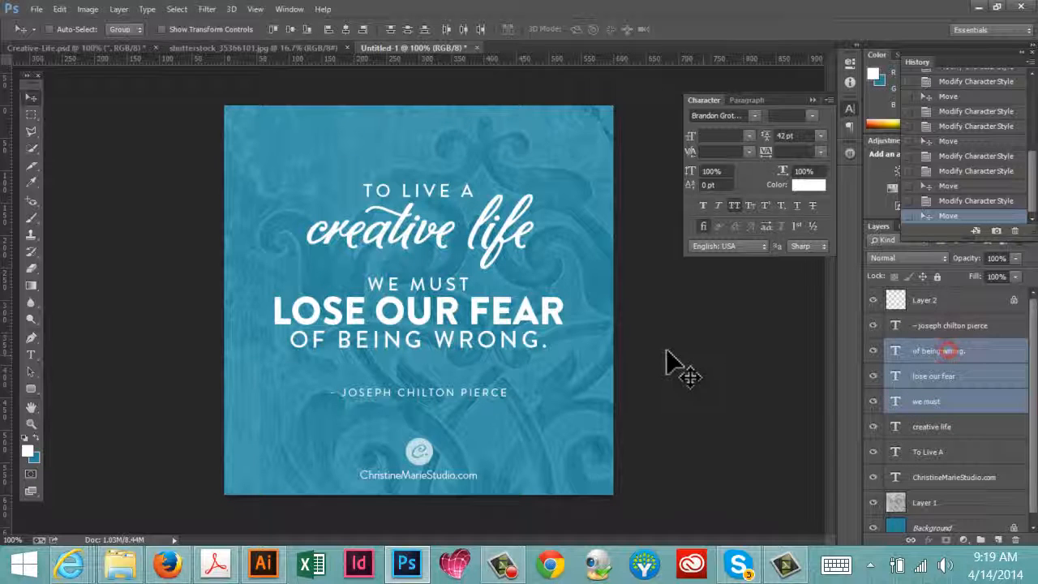
{"action": "left_click_drag", "start_coordinate": [685, 355], "coordinate": [690, 361]}
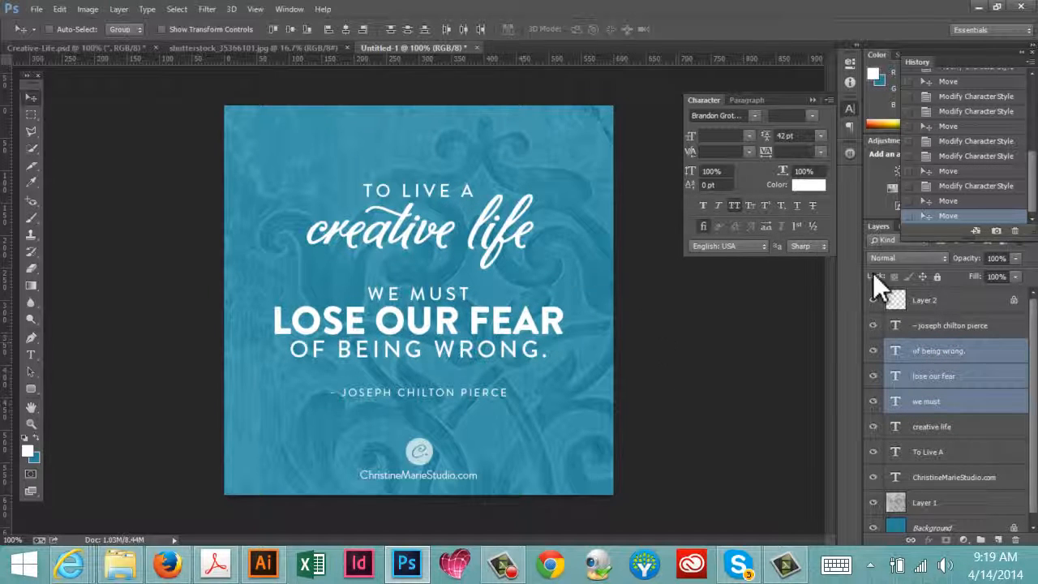
Move the "To Live A" and "creative life" lines down together by about 15 px.
{"action": "left_click", "coordinate": [945, 449]}
{"action": "left_click", "coordinate": [947, 426], "text": "shift"}
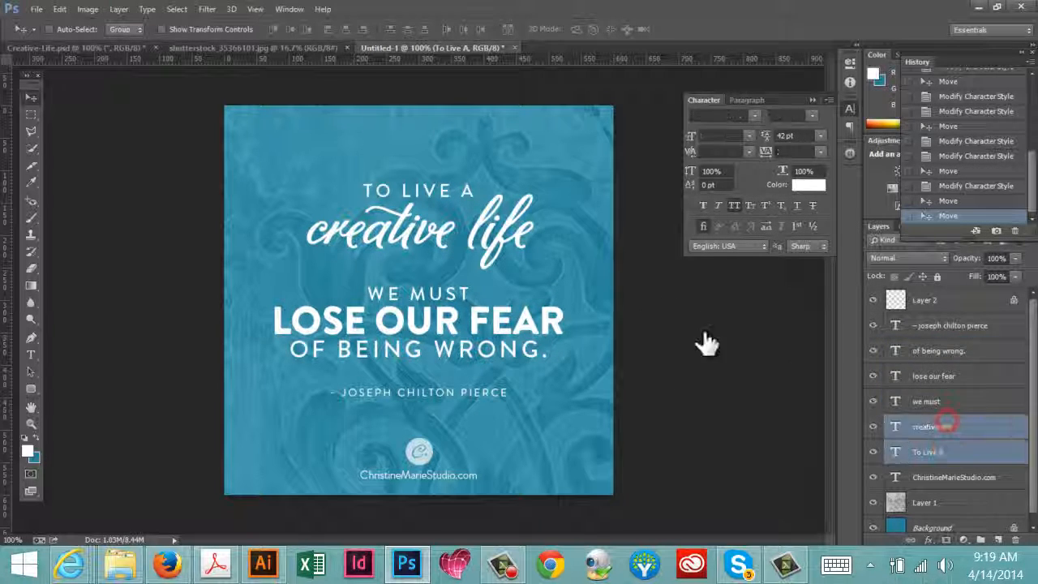
{"action": "left_click_drag", "start_coordinate": [582, 215], "coordinate": [581, 225]}
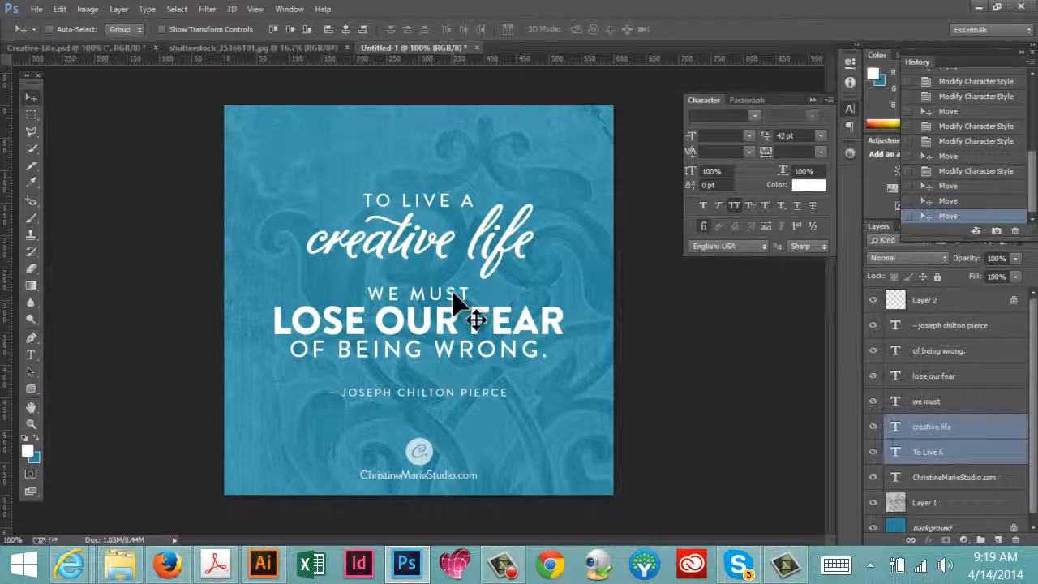
Nudge "we must", "lose our fear" and "creative life" up slightly, one line at a time, to even out their spacing.
{"action": "right_click", "coordinate": [463, 297]}
{"action": "left_click", "coordinate": [477, 304]}
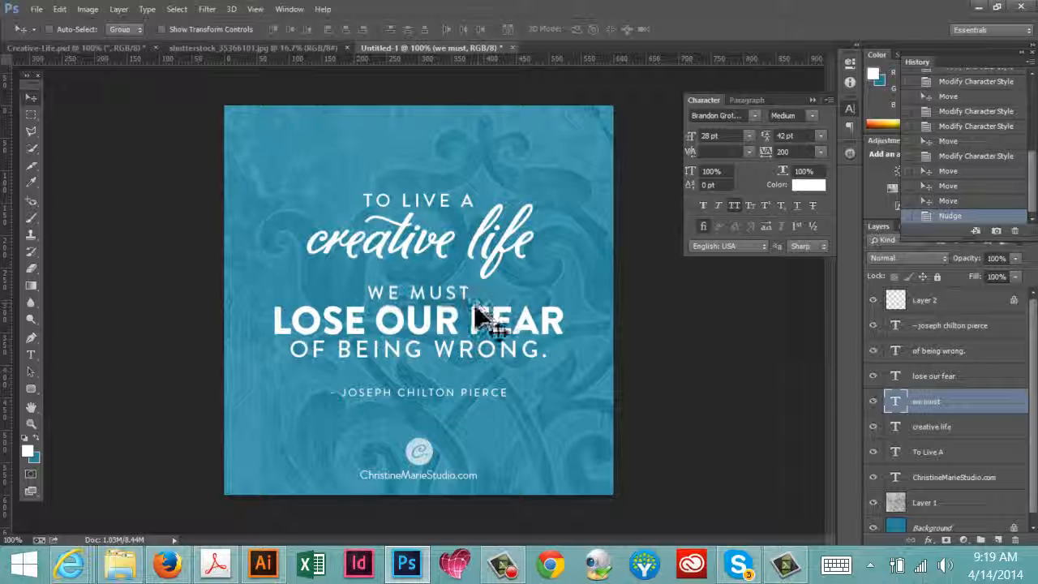
{"action": "right_click", "coordinate": [459, 329]}
{"action": "left_click", "coordinate": [466, 332]}
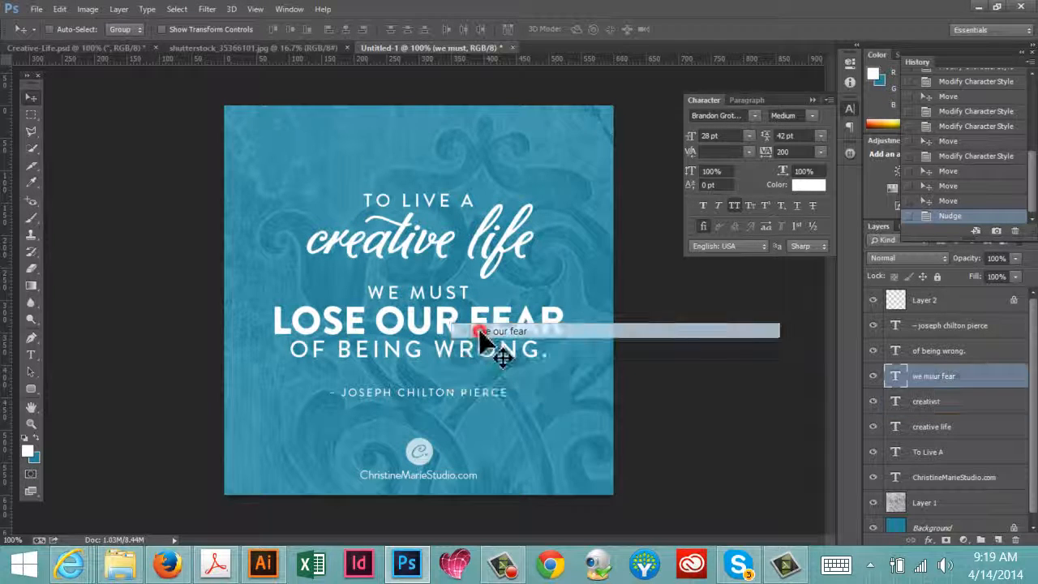
{"action": "key", "text": "Up"}
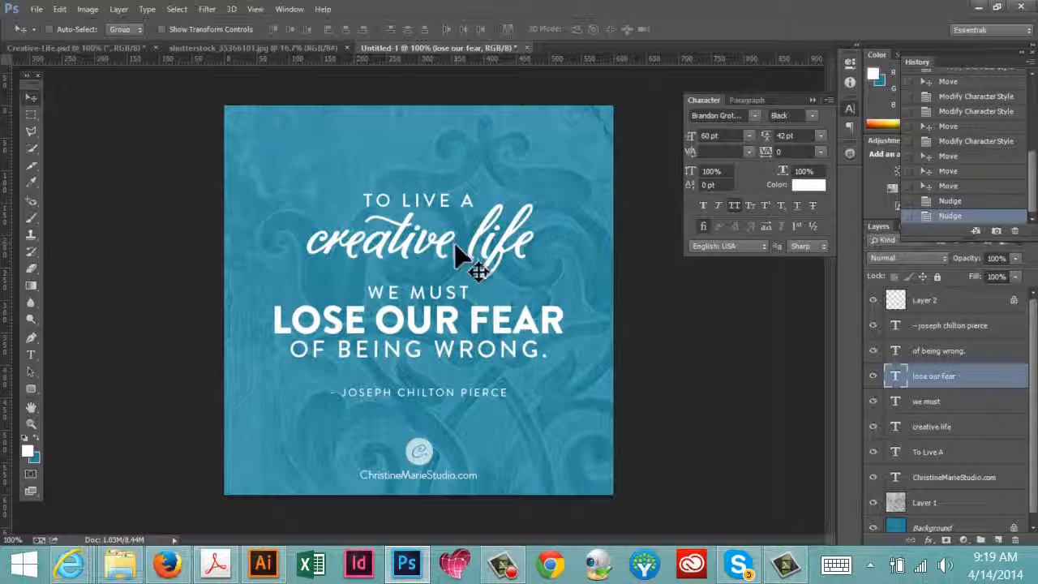
{"action": "right_click", "coordinate": [486, 261]}
{"action": "left_click", "coordinate": [490, 262]}
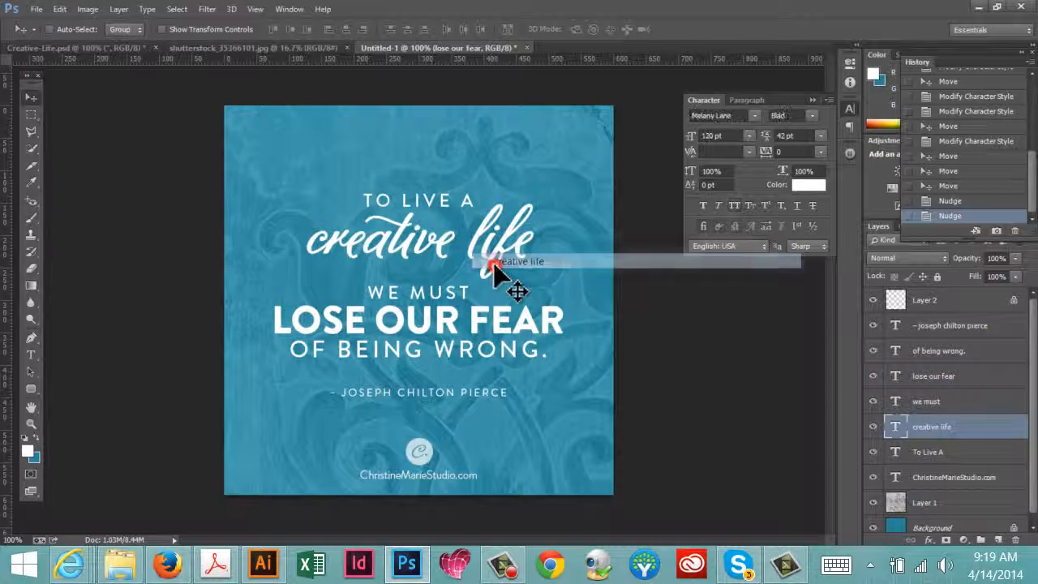
{"action": "key", "text": "Up"}
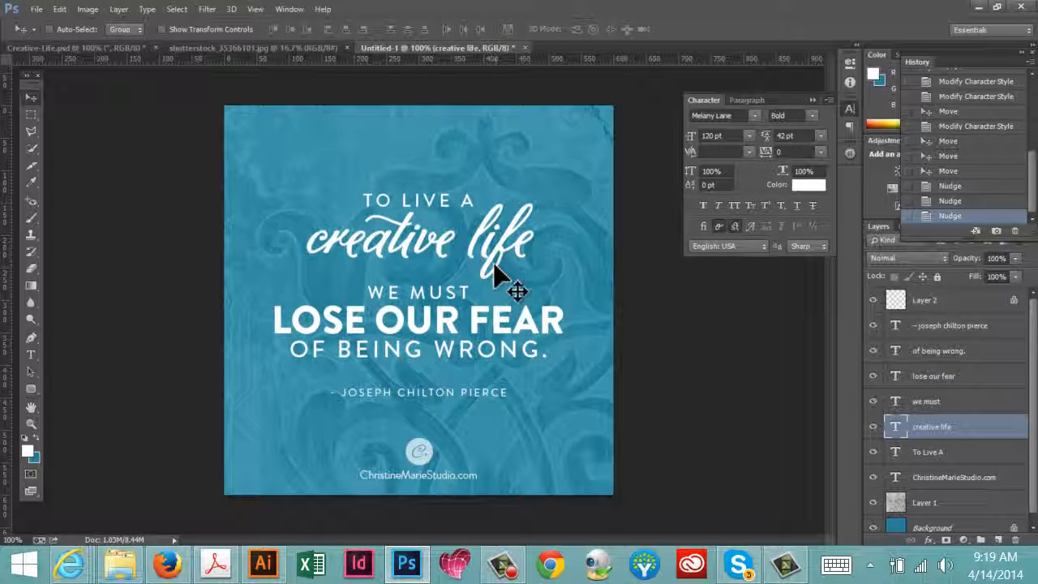
Compare the spacing with Creative-Life.psd, and nudge "of being wrong." and "lose our fear" slightly down in the new document.
{"action": "left_click", "coordinate": [89, 47]}
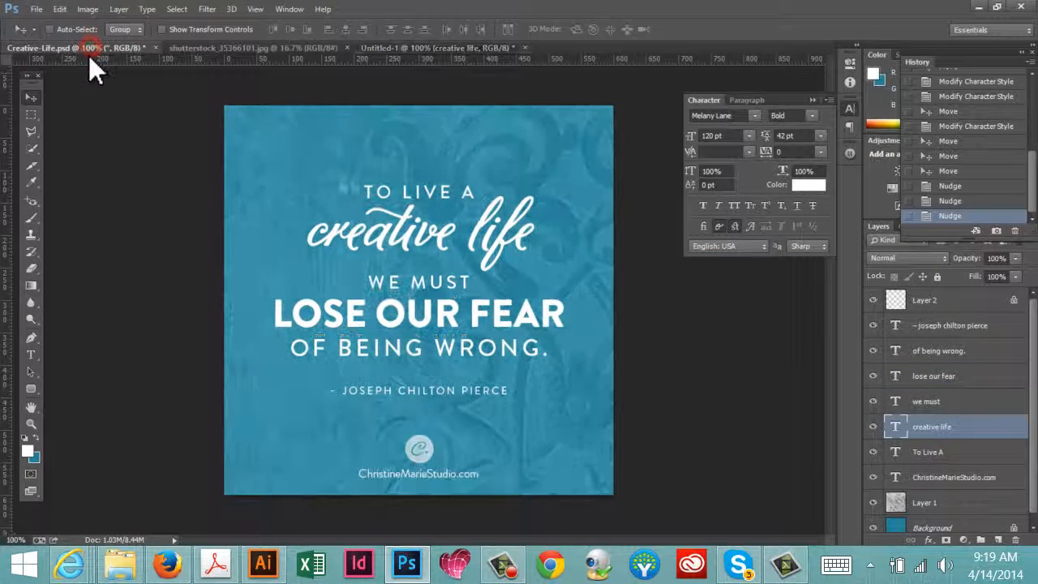
{"action": "left_click", "coordinate": [499, 50]}
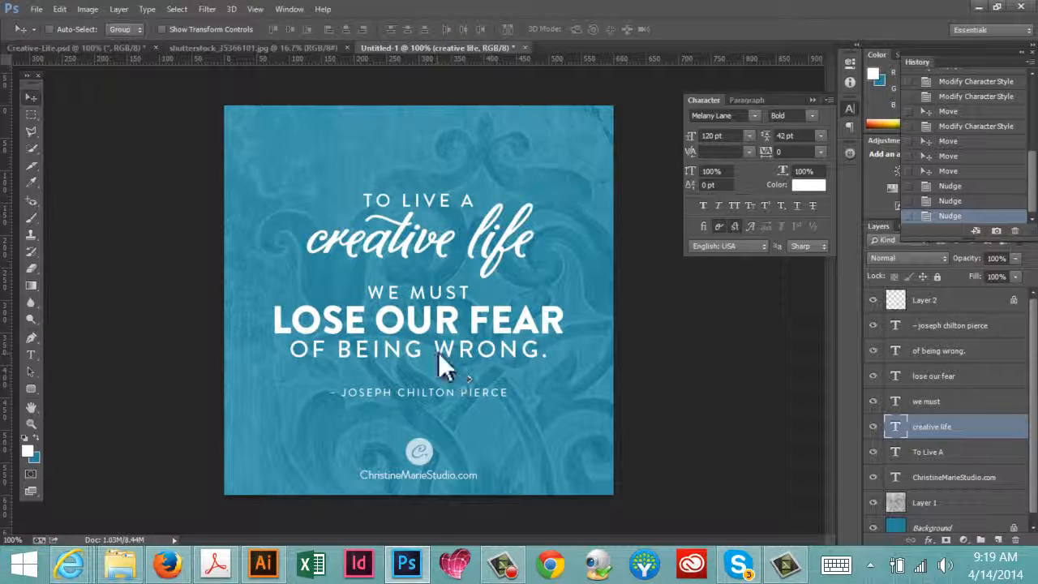
{"action": "right_click", "coordinate": [438, 352]}
{"action": "left_click", "coordinate": [474, 362]}
{"action": "key", "text": "Down"}
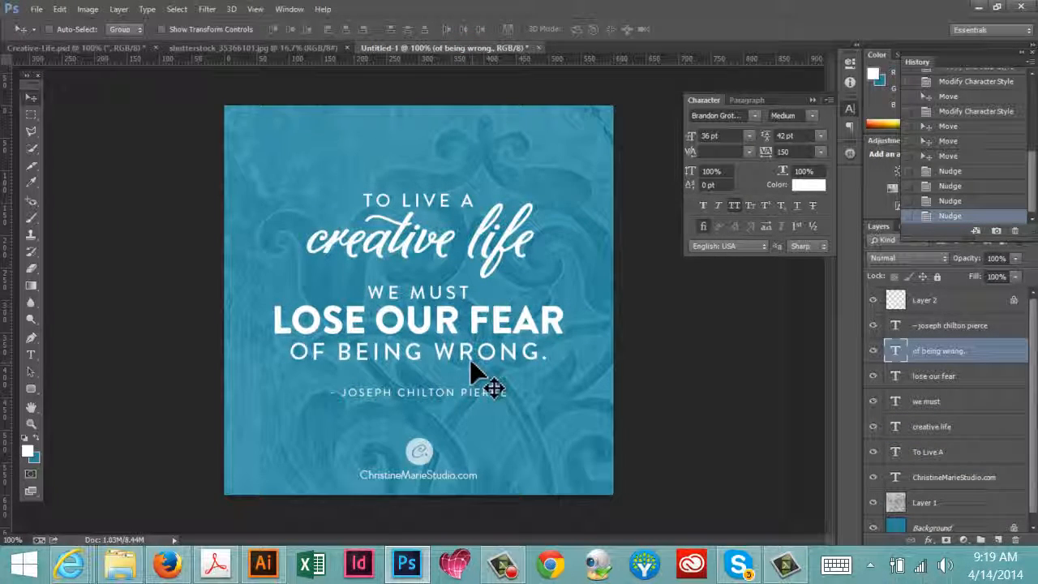
{"action": "right_click", "coordinate": [475, 320]}
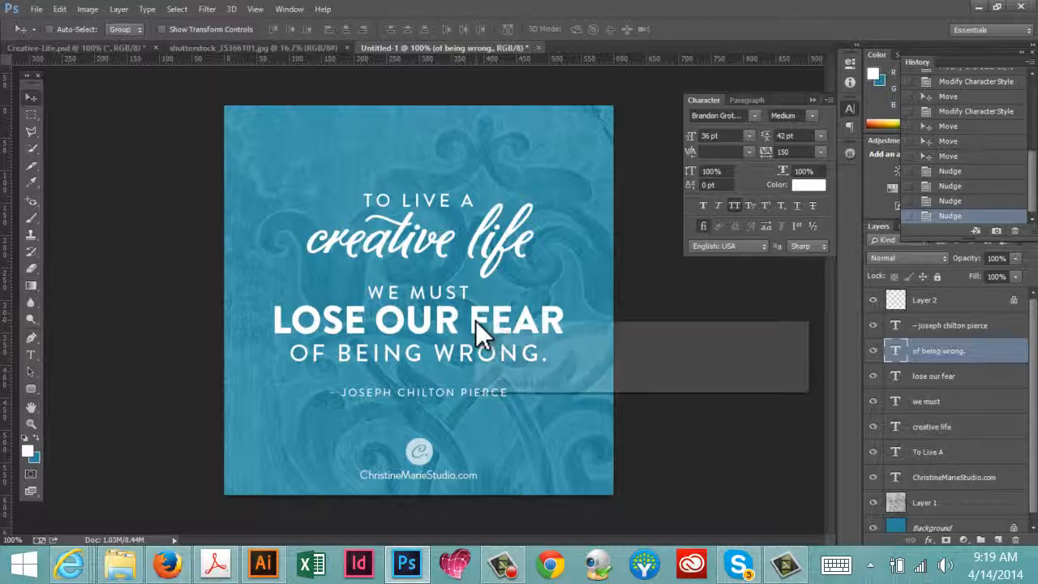
{"action": "left_click", "coordinate": [493, 328]}
{"action": "key", "text": "Down"}
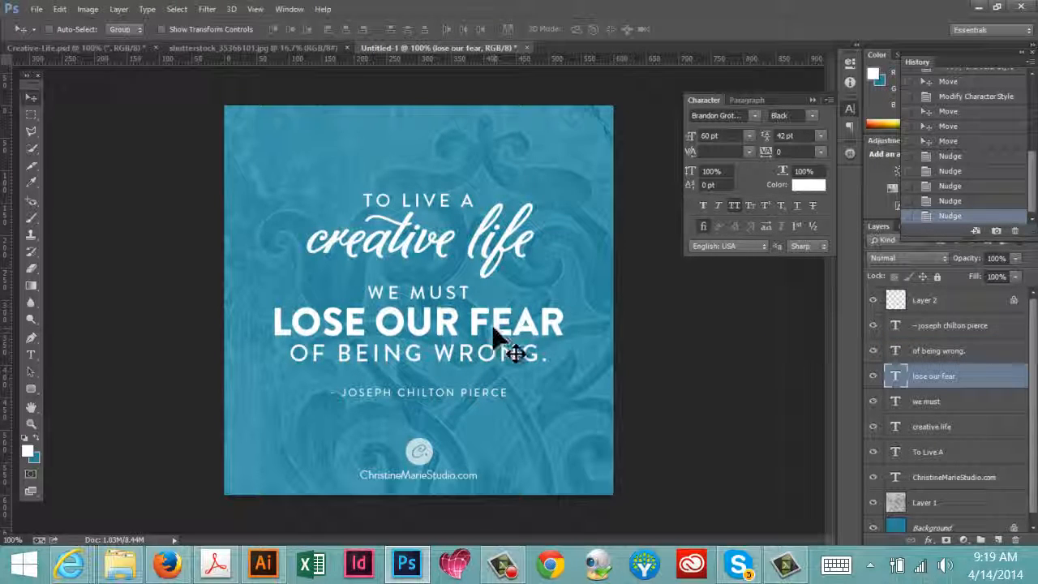
Check the quotation mark in Creative-Life.psd and add an opening quotation mark as a new text layer in the new document.
{"action": "left_click", "coordinate": [105, 47]}
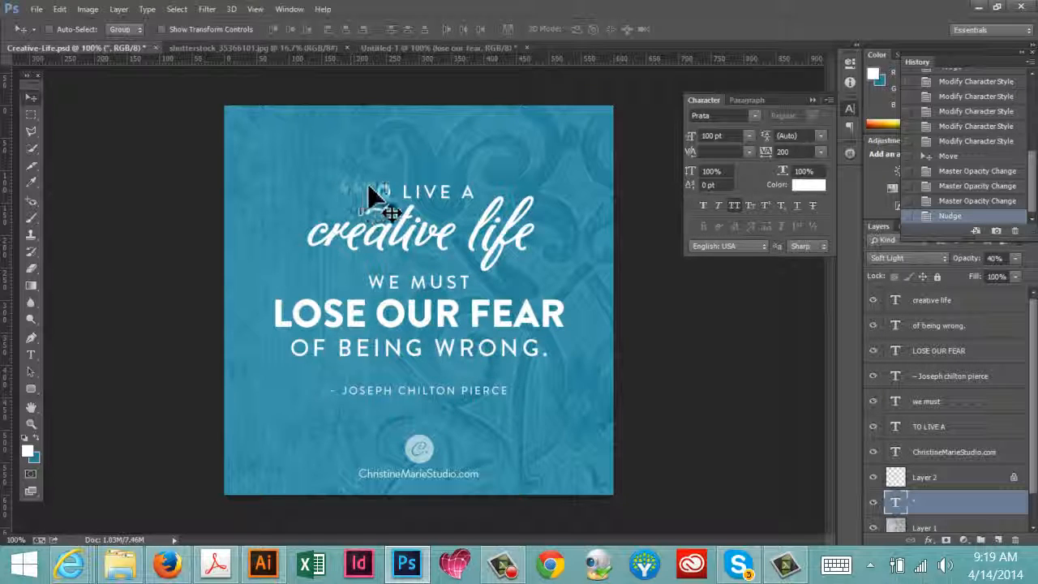
{"action": "left_click", "coordinate": [427, 50]}
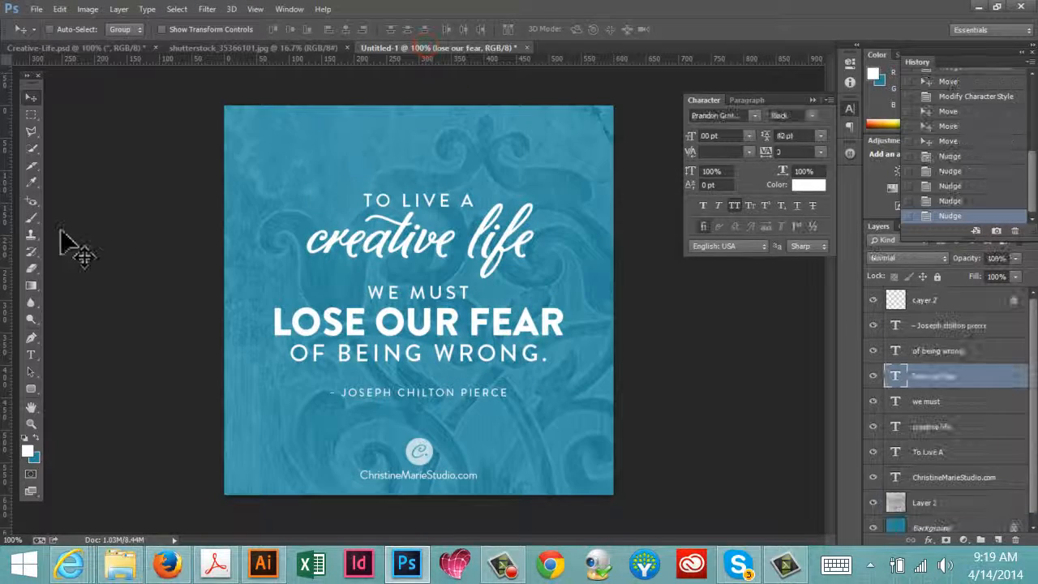
{"action": "left_click", "coordinate": [31, 355]}
{"action": "left_click", "coordinate": [462, 287]}
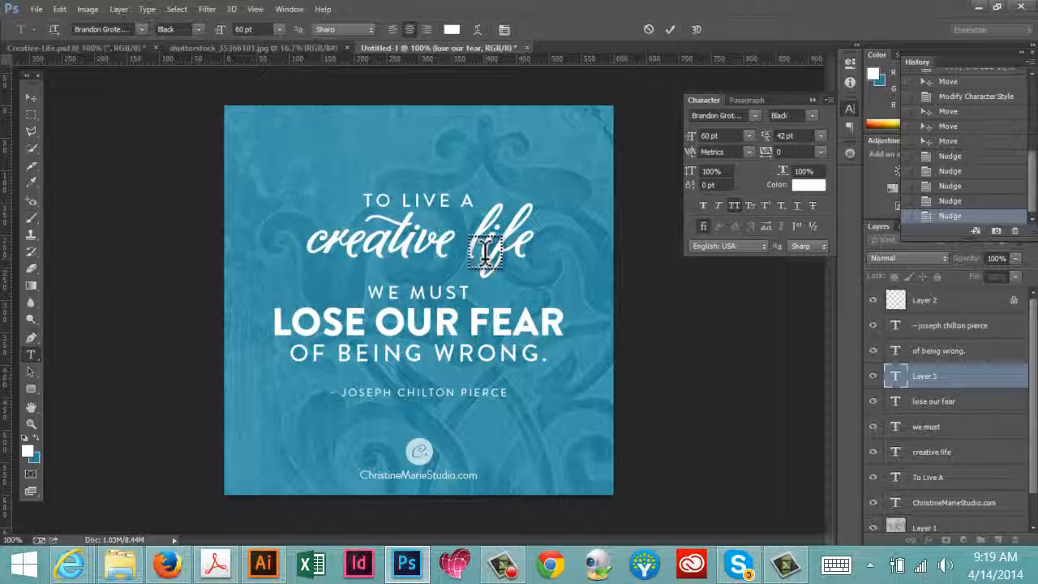
{"action": "type", "text": "\""}
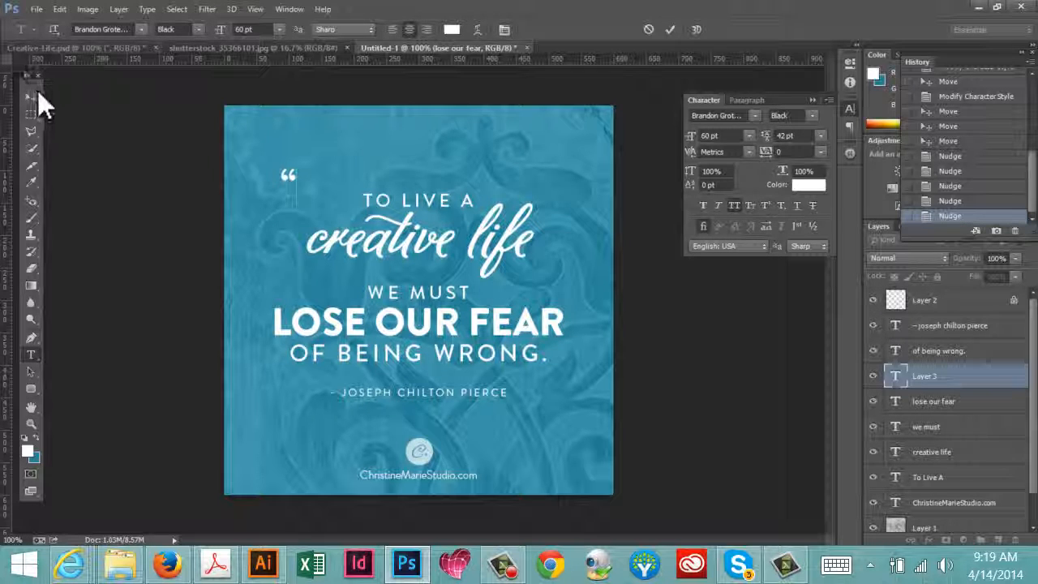
{"action": "left_click", "coordinate": [34, 95]}
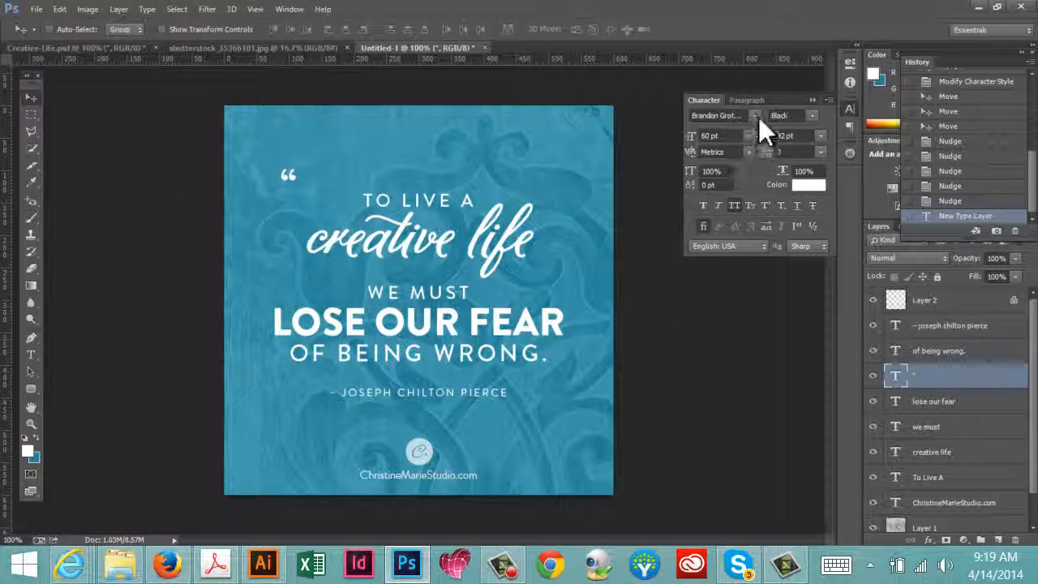
Set the quotation mark in Prata at 100 pt and move it just before the start of the "To Live A" line.
{"action": "left_click", "coordinate": [755, 115]}
{"action": "left_click_drag", "start_coordinate": [925, 236], "coordinate": [964, 437]}
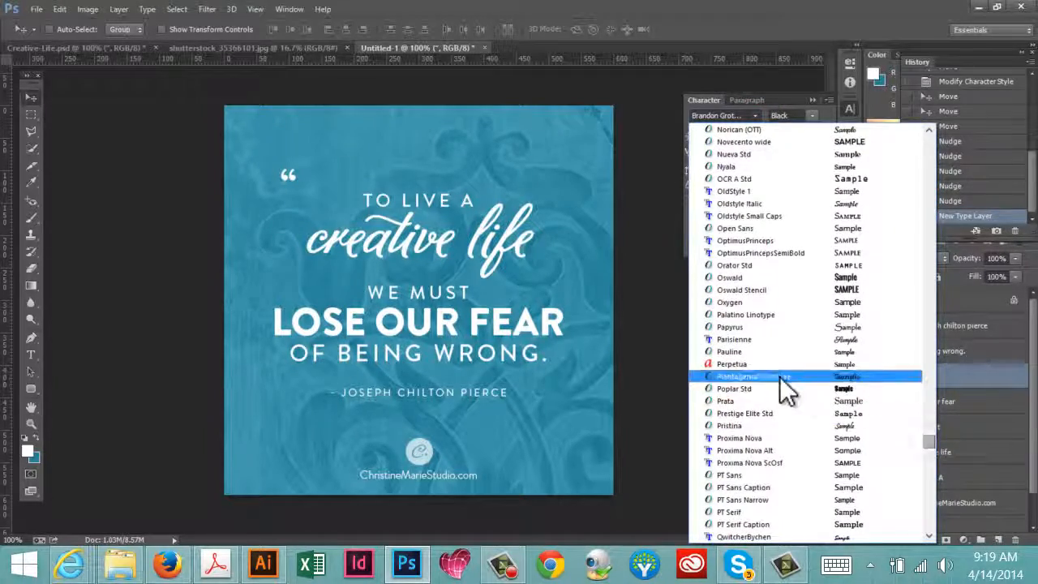
{"action": "left_click", "coordinate": [734, 400]}
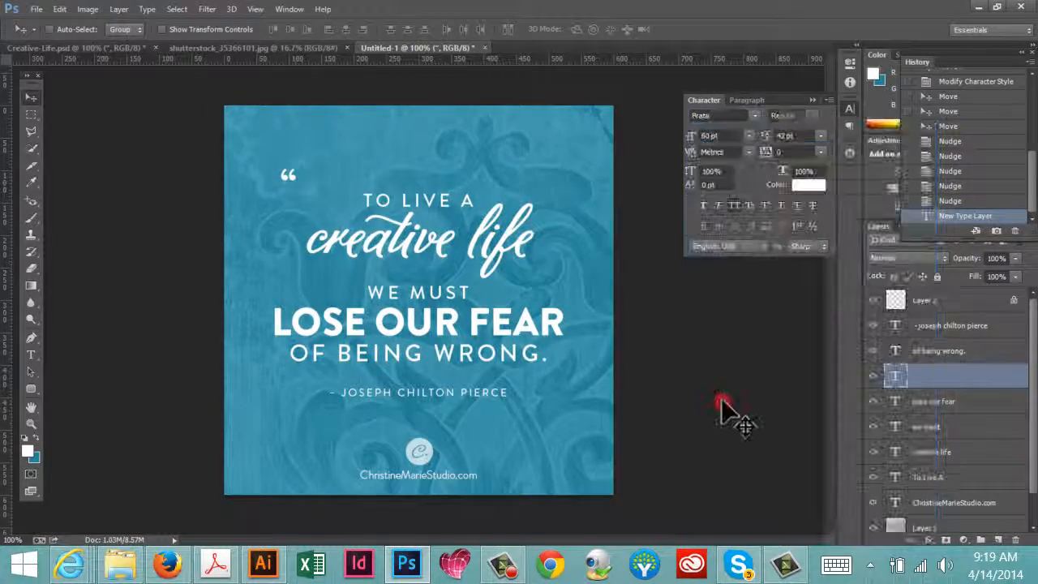
{"action": "left_click", "coordinate": [733, 136]}
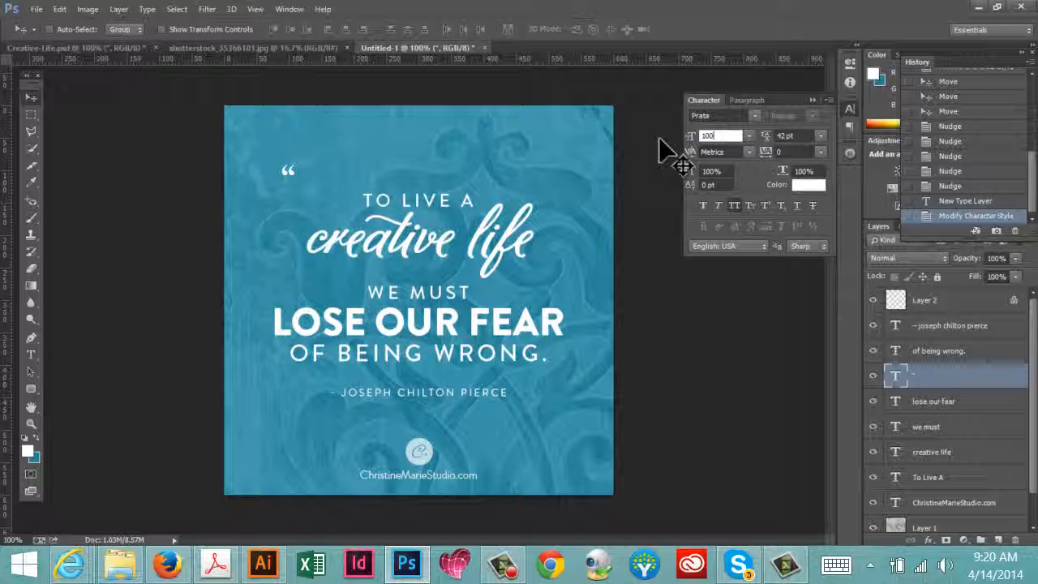
{"action": "left_click", "coordinate": [491, 173]}
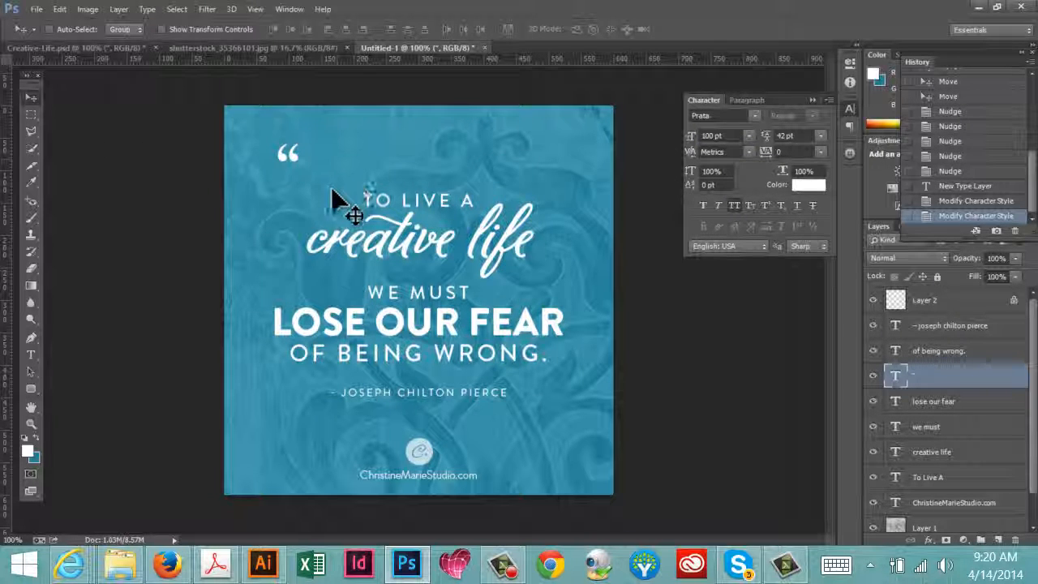
{"action": "left_click_drag", "start_coordinate": [343, 204], "coordinate": [399, 243]}
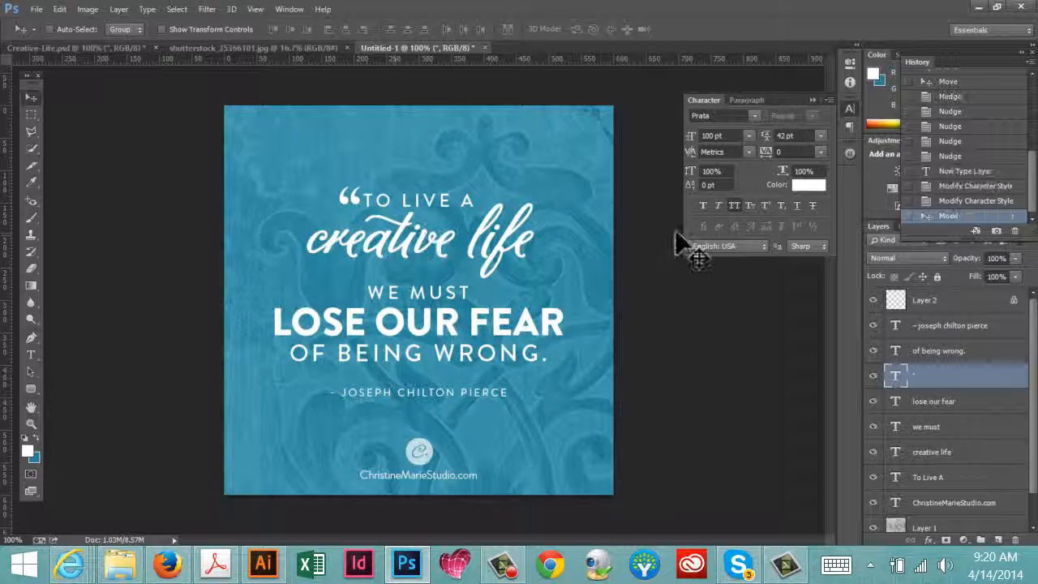
Set the quotation mark layer's blend mode to Soft Light and its opacity to 40%.
{"action": "left_click", "coordinate": [900, 261]}
{"action": "left_click", "coordinate": [891, 214]}
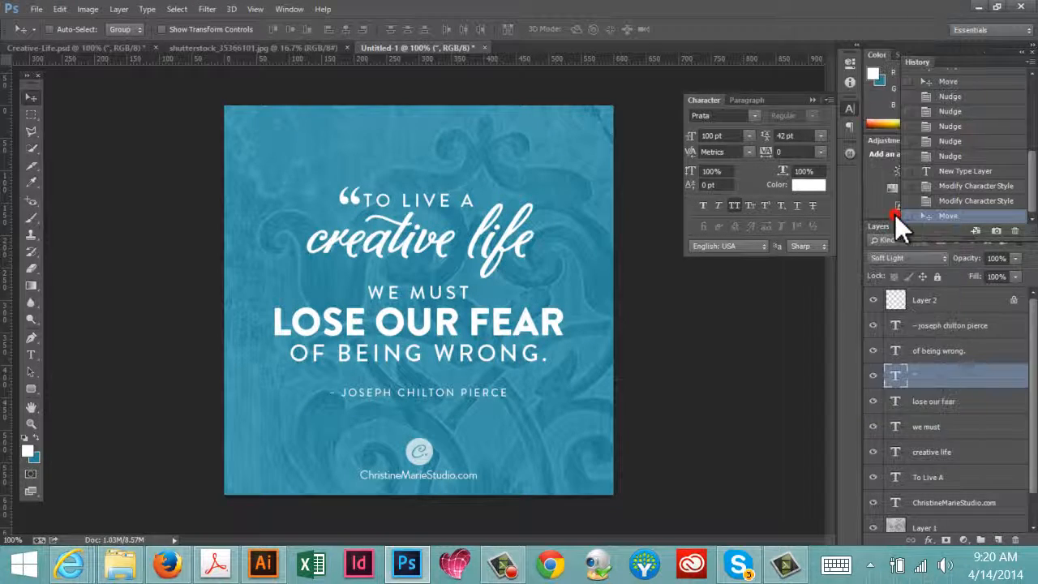
{"action": "left_click", "coordinate": [995, 257]}
{"action": "type", "text": "40"}
{"action": "key", "text": "Return"}
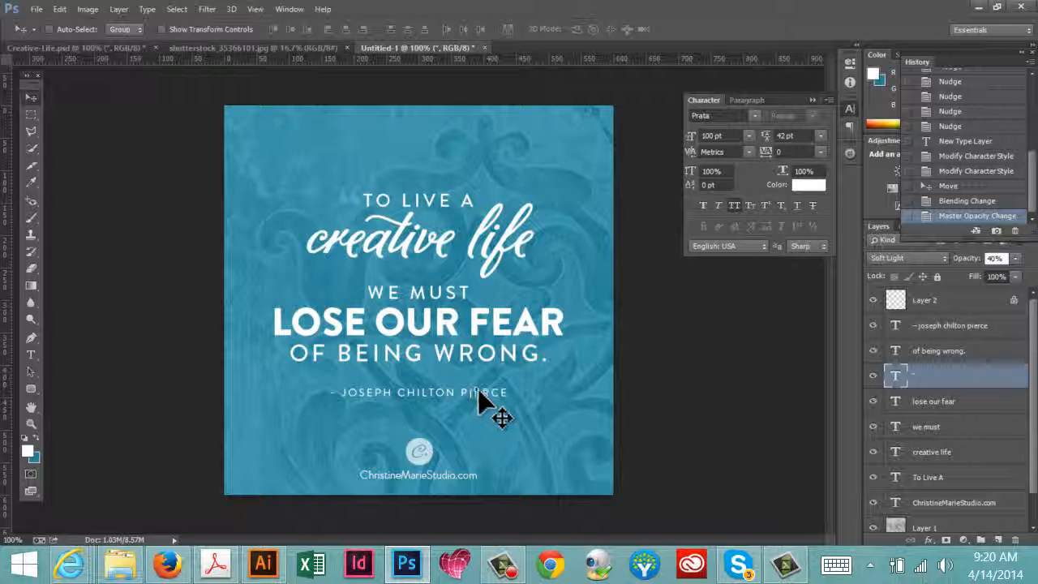
Compare with Creative-Life.psd and reposition the Layer 1 texture so its ornamental scroll sits slightly farther right behind the quote.
{"action": "left_click", "coordinate": [57, 48]}
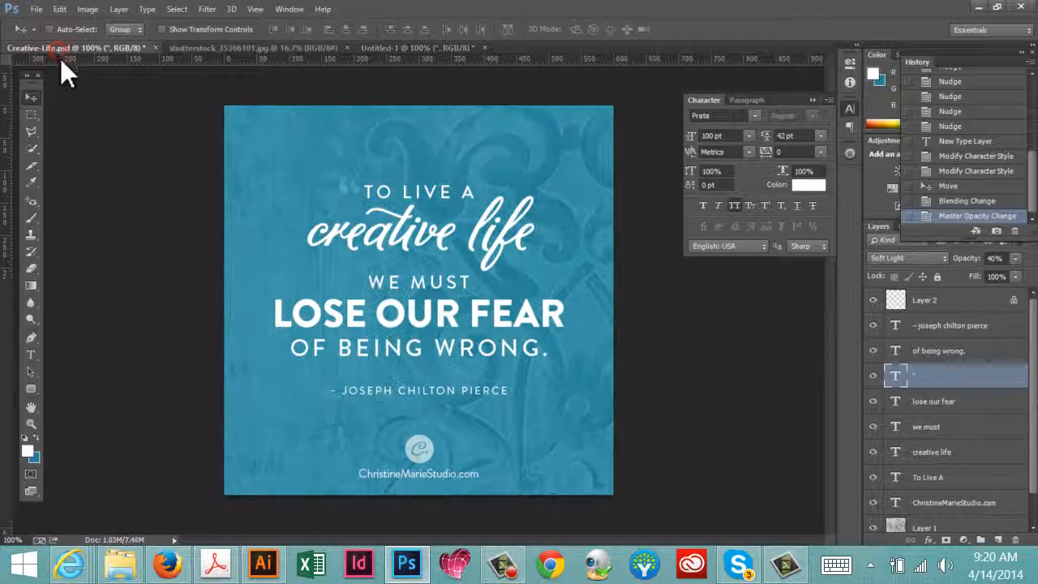
{"action": "left_click", "coordinate": [454, 48]}
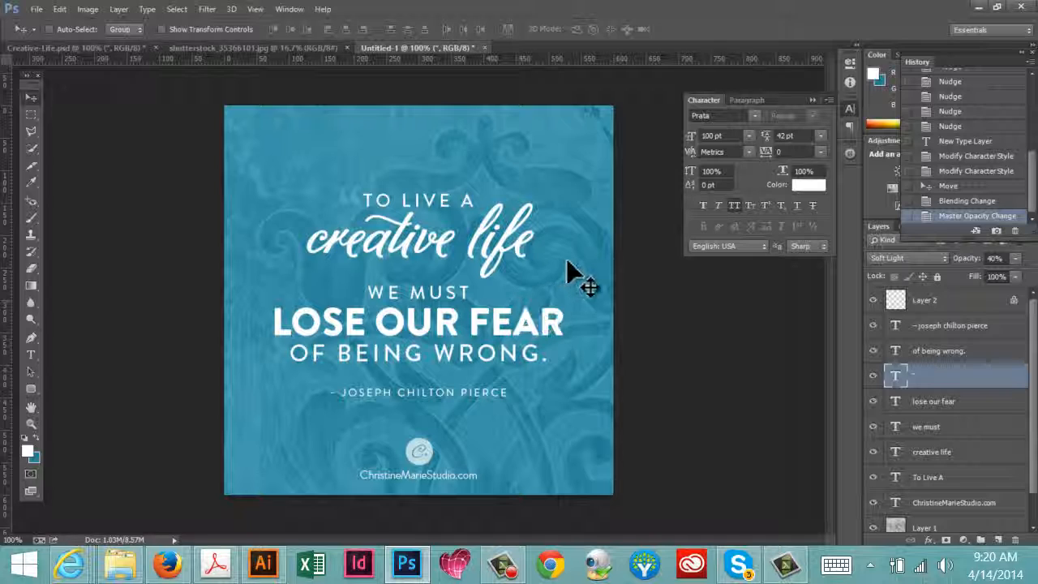
{"action": "right_click", "coordinate": [599, 253]}
{"action": "left_click", "coordinate": [614, 275]}
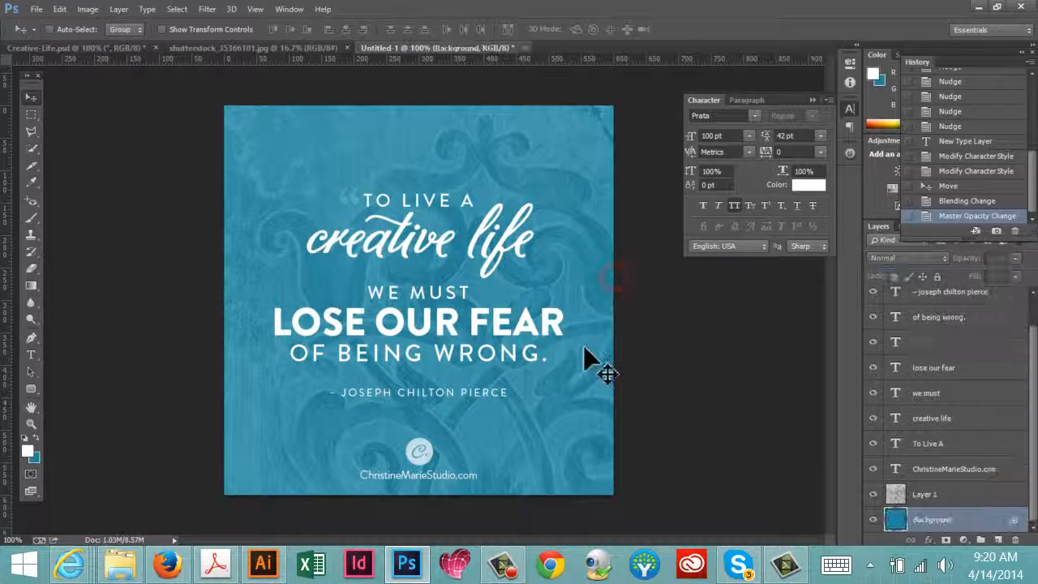
{"action": "left_click", "coordinate": [940, 496]}
{"action": "left_click_drag", "start_coordinate": [614, 486], "coordinate": [440, 394]}
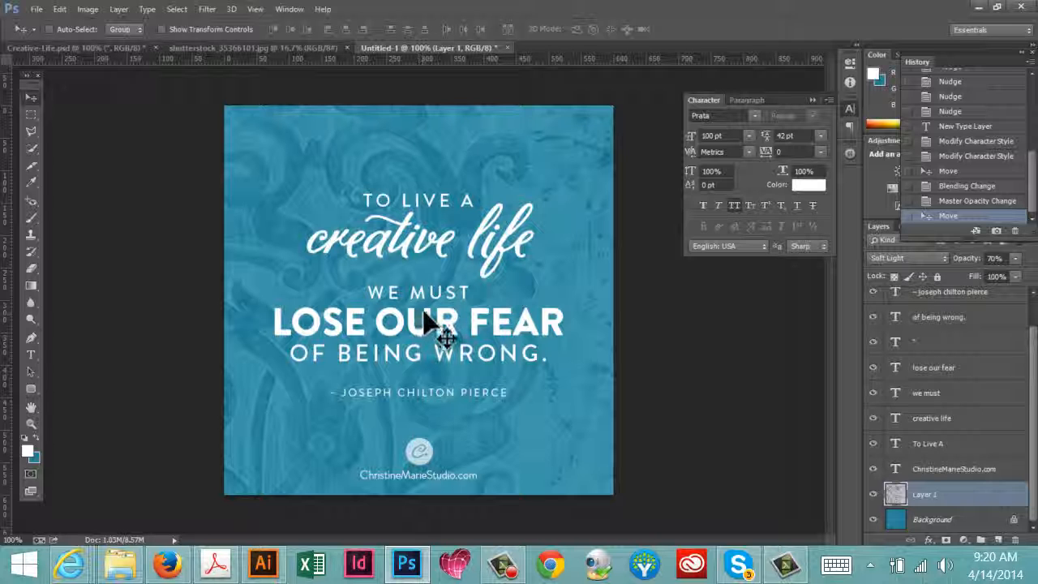
{"action": "left_click_drag", "start_coordinate": [364, 195], "coordinate": [528, 270]}
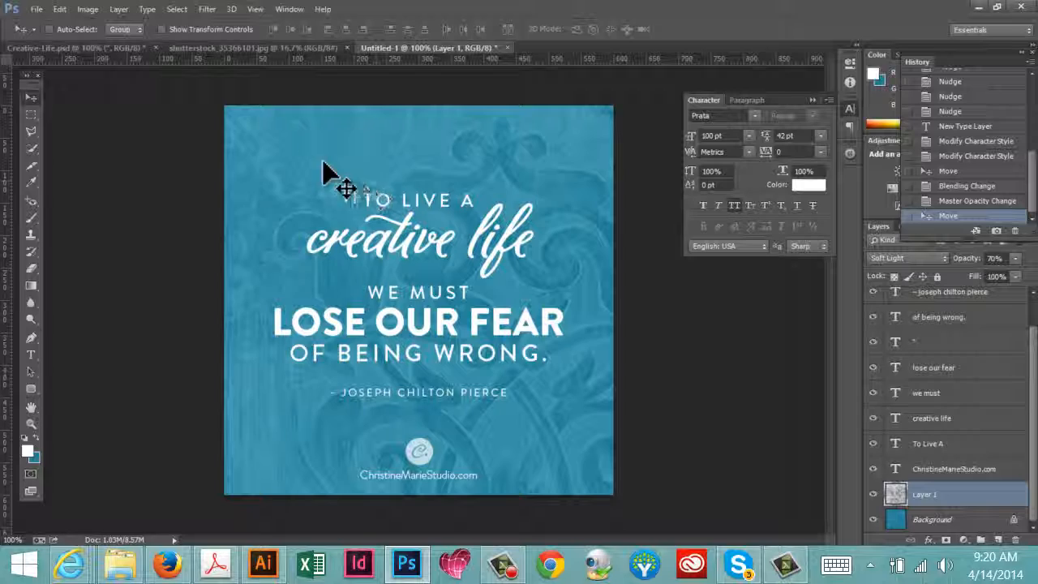
Save the layered document as a Photoshop file named tutorial in the webImages folder, with Maximize Compatibility on.
{"action": "left_click", "coordinate": [35, 11]}
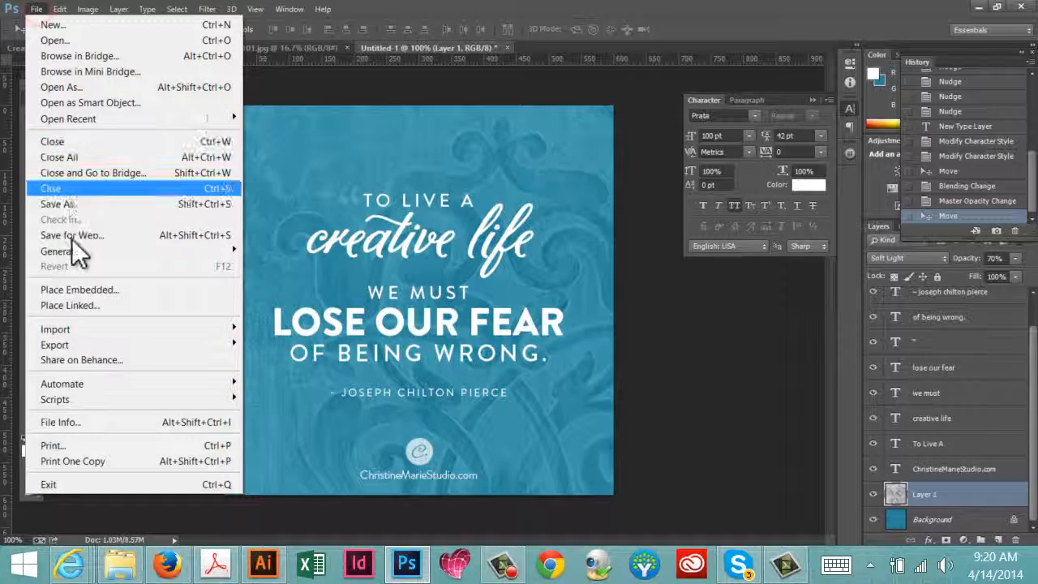
{"action": "left_click", "coordinate": [71, 238]}
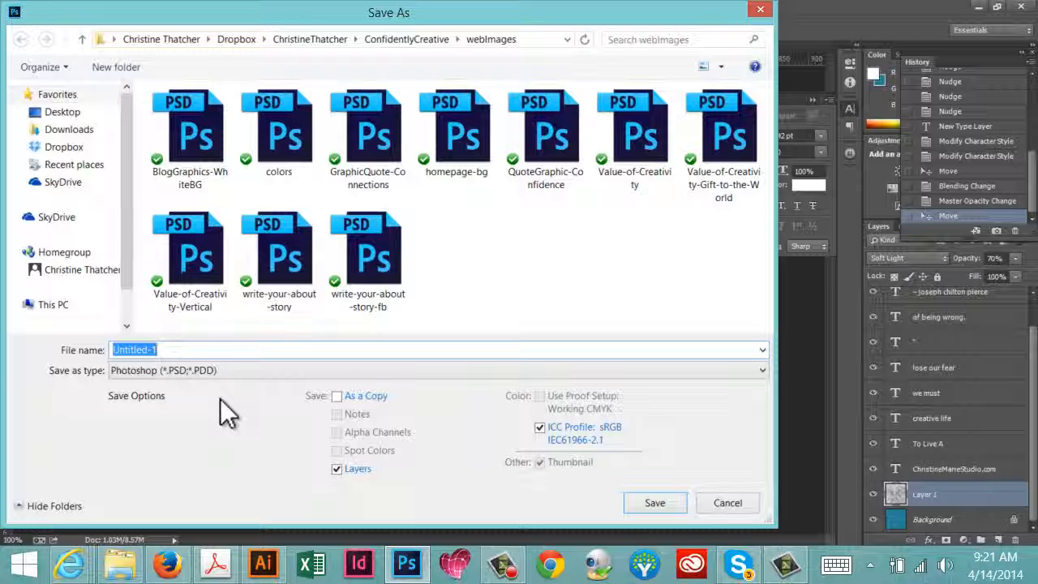
{"action": "type", "text": "tutoria"}
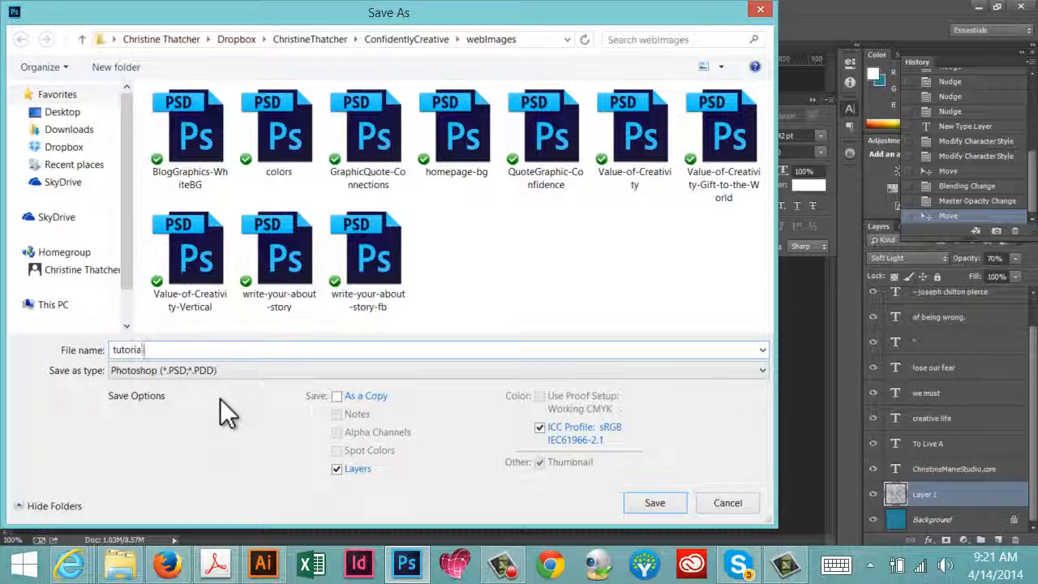
{"action": "key", "text": "Return"}
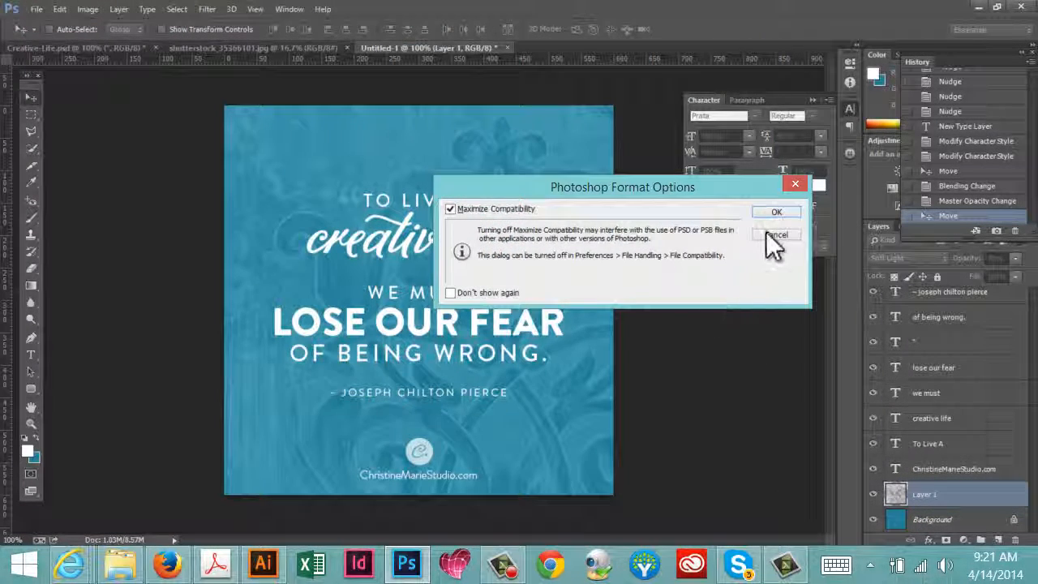
{"action": "left_click", "coordinate": [769, 211]}
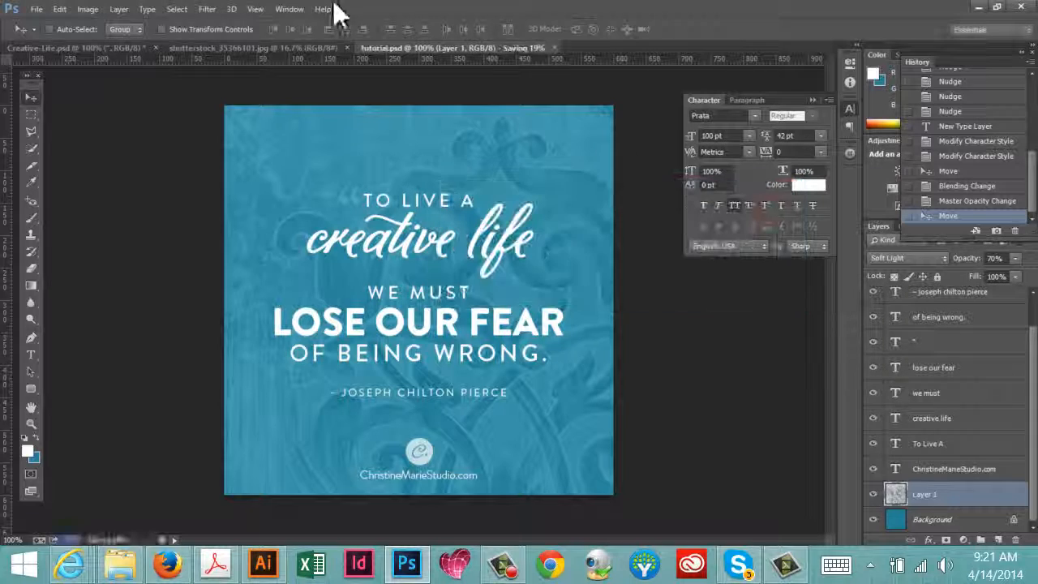
Save a JPEG copy of the quote graphic named tutorial in the webImages folder.
{"action": "left_click", "coordinate": [36, 8]}
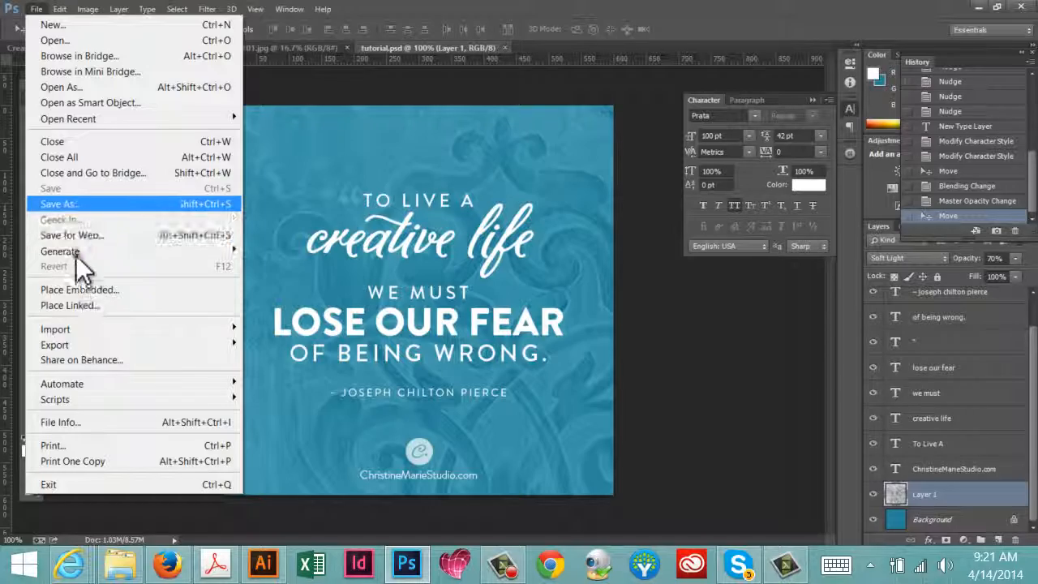
{"action": "left_click", "coordinate": [64, 206]}
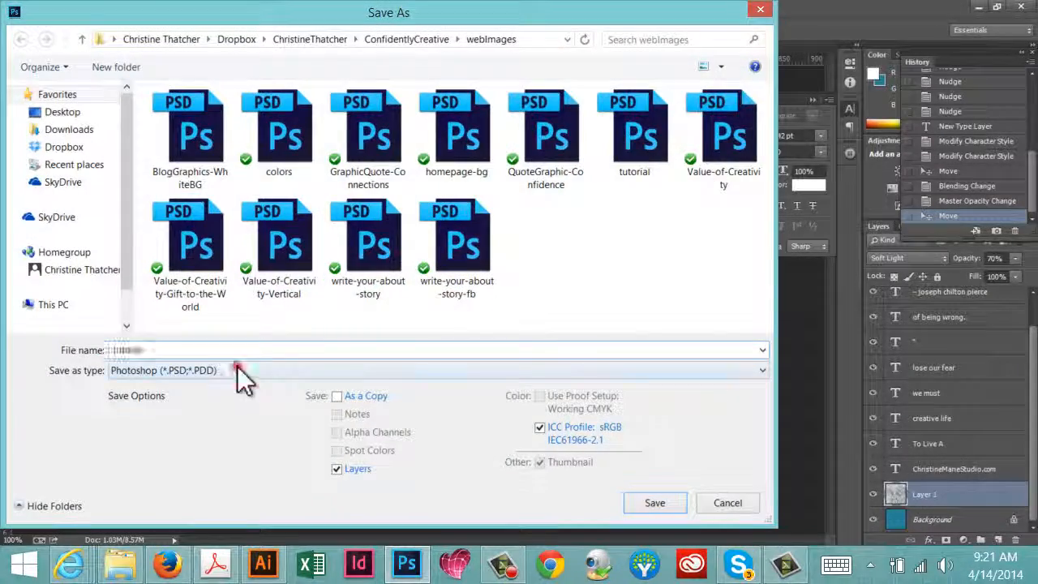
{"action": "left_click", "coordinate": [242, 371]}
{"action": "left_click", "coordinate": [151, 194]}
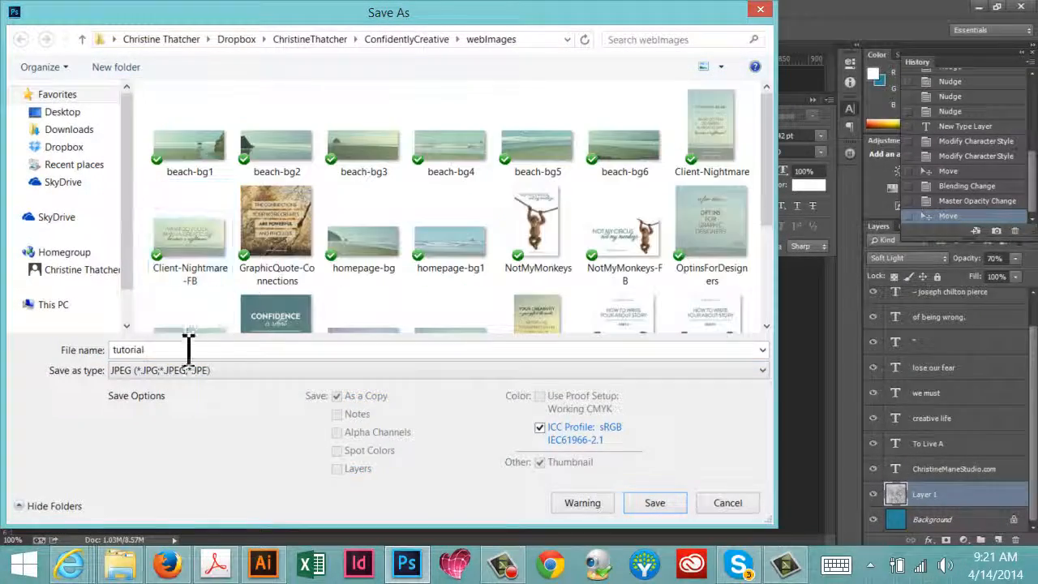
{"action": "left_click", "coordinate": [165, 354]}
{"action": "left_click", "coordinate": [180, 352]}
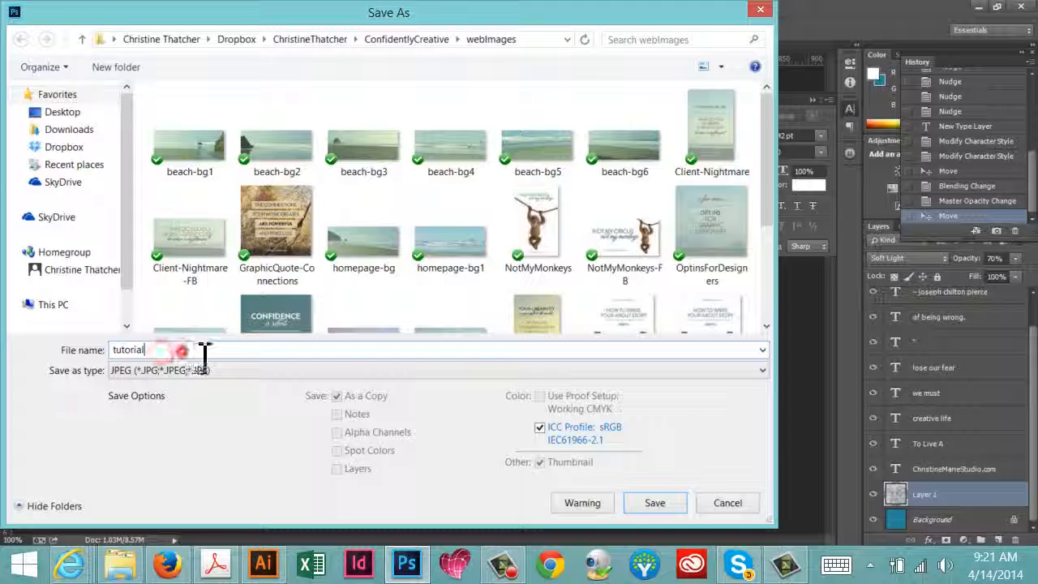
{"action": "left_click", "coordinate": [668, 510]}
Set the JPEG image quality to High (9) and finish the export.
{"action": "left_click", "coordinate": [658, 233]}
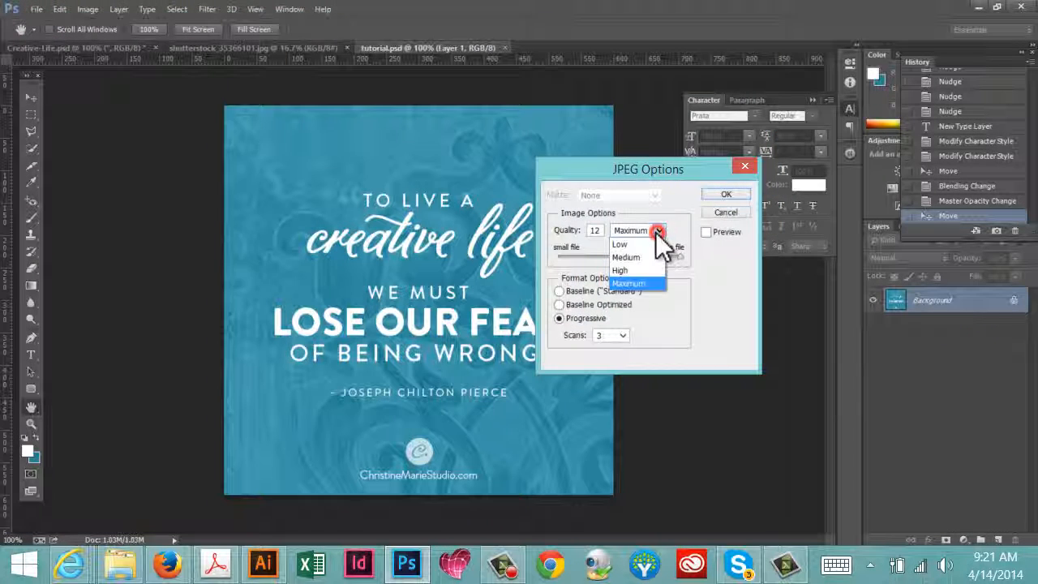
{"action": "left_click", "coordinate": [633, 270]}
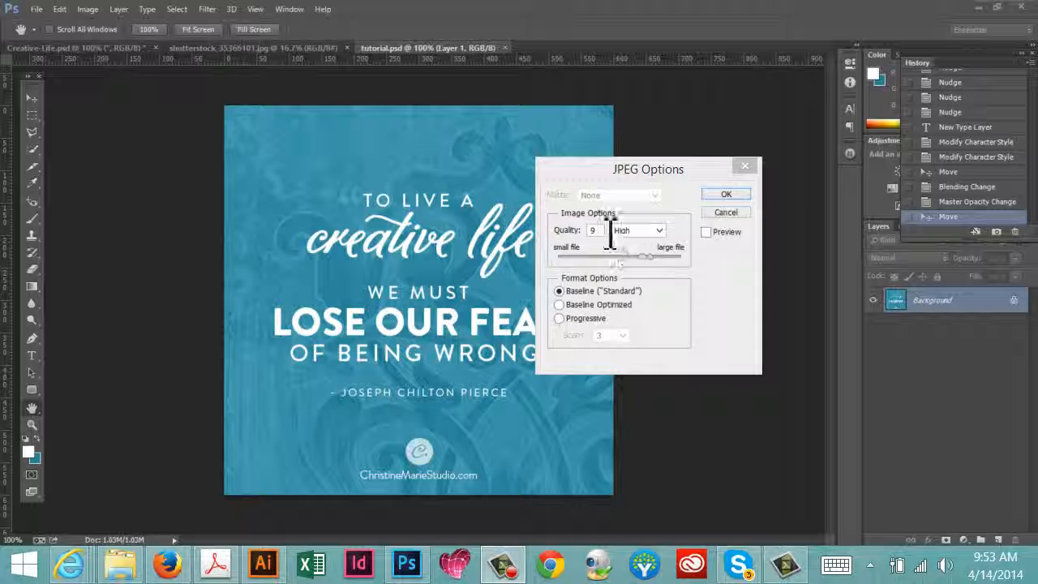
{"action": "double_click", "coordinate": [596, 230]}
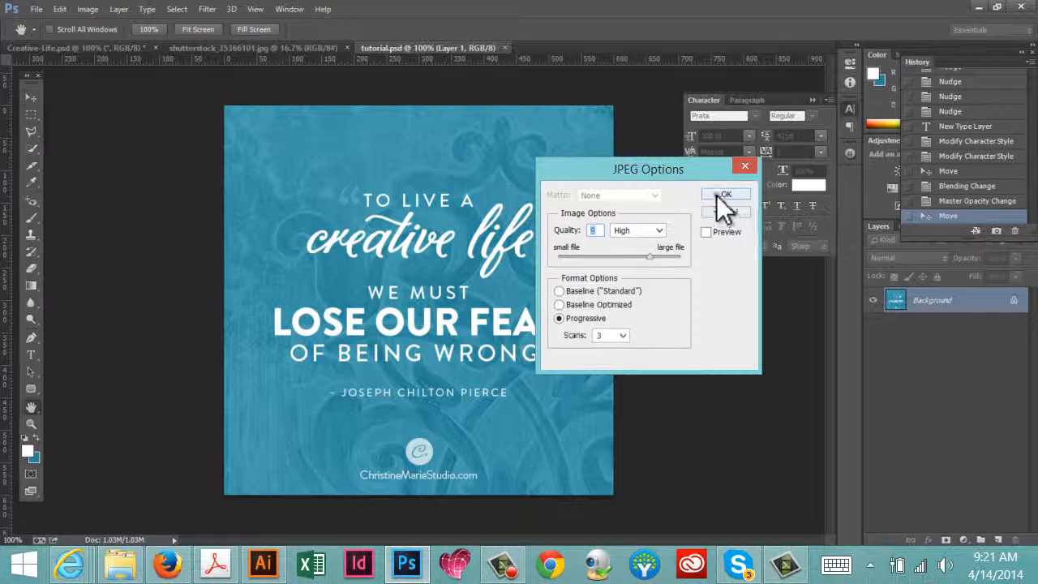
{"action": "left_click", "coordinate": [726, 195]}
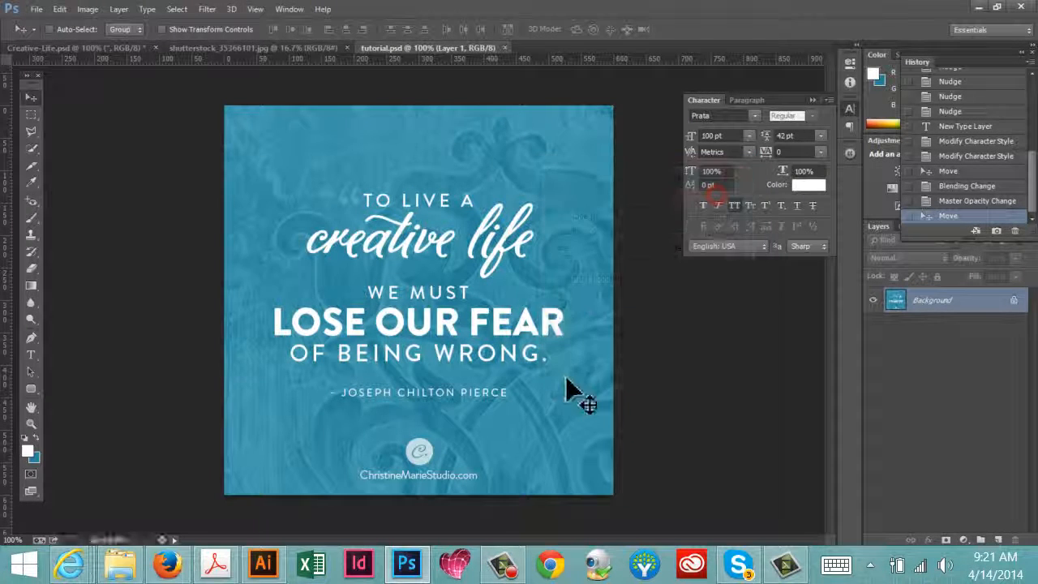